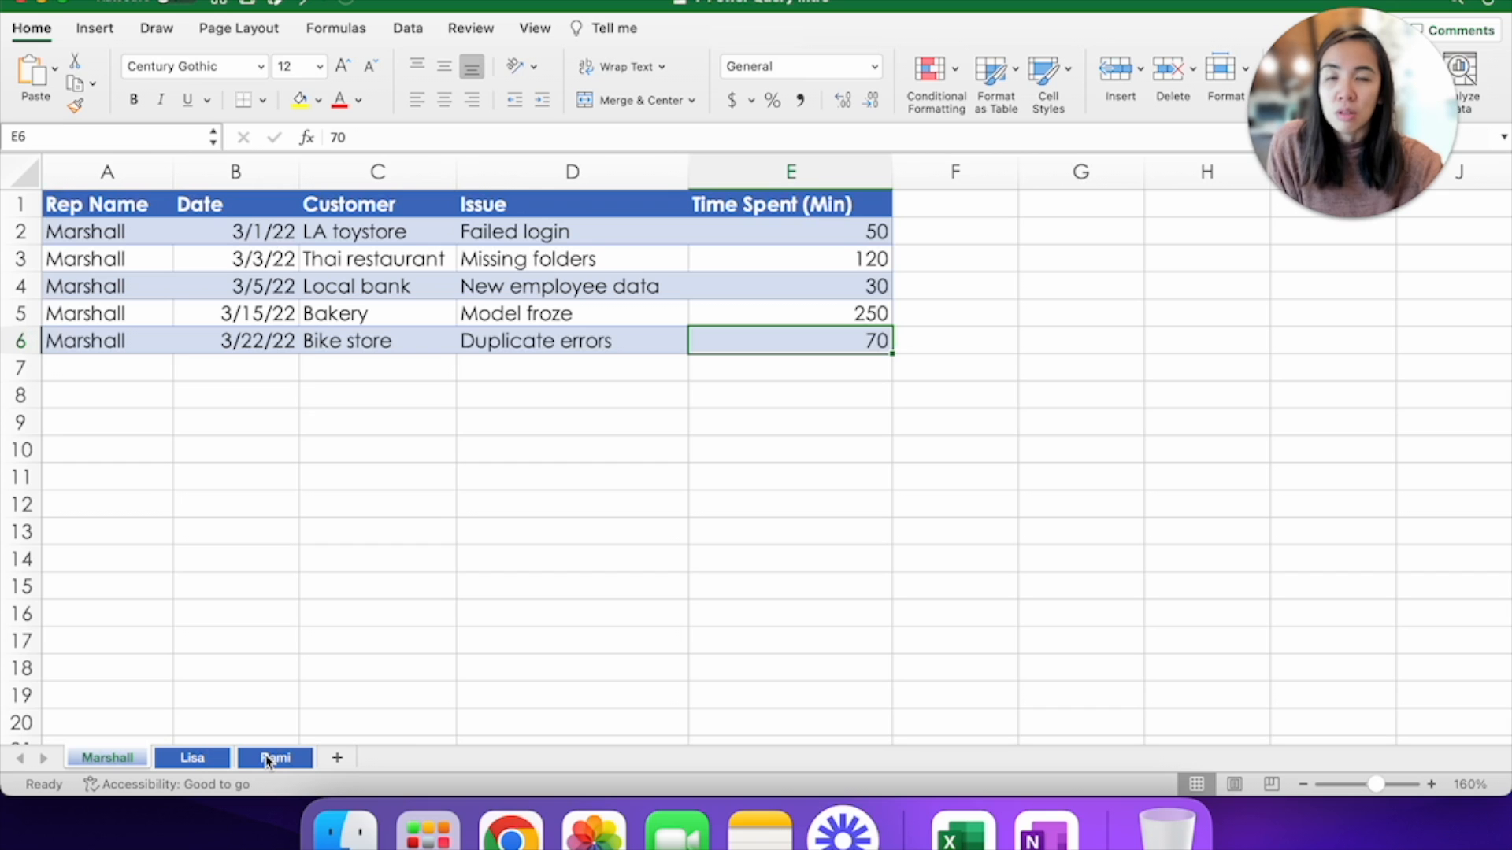
Convert the first rep sheet's data range A1:E6 into a table with headers.
left_click_drag(145, 371, 776, 487)
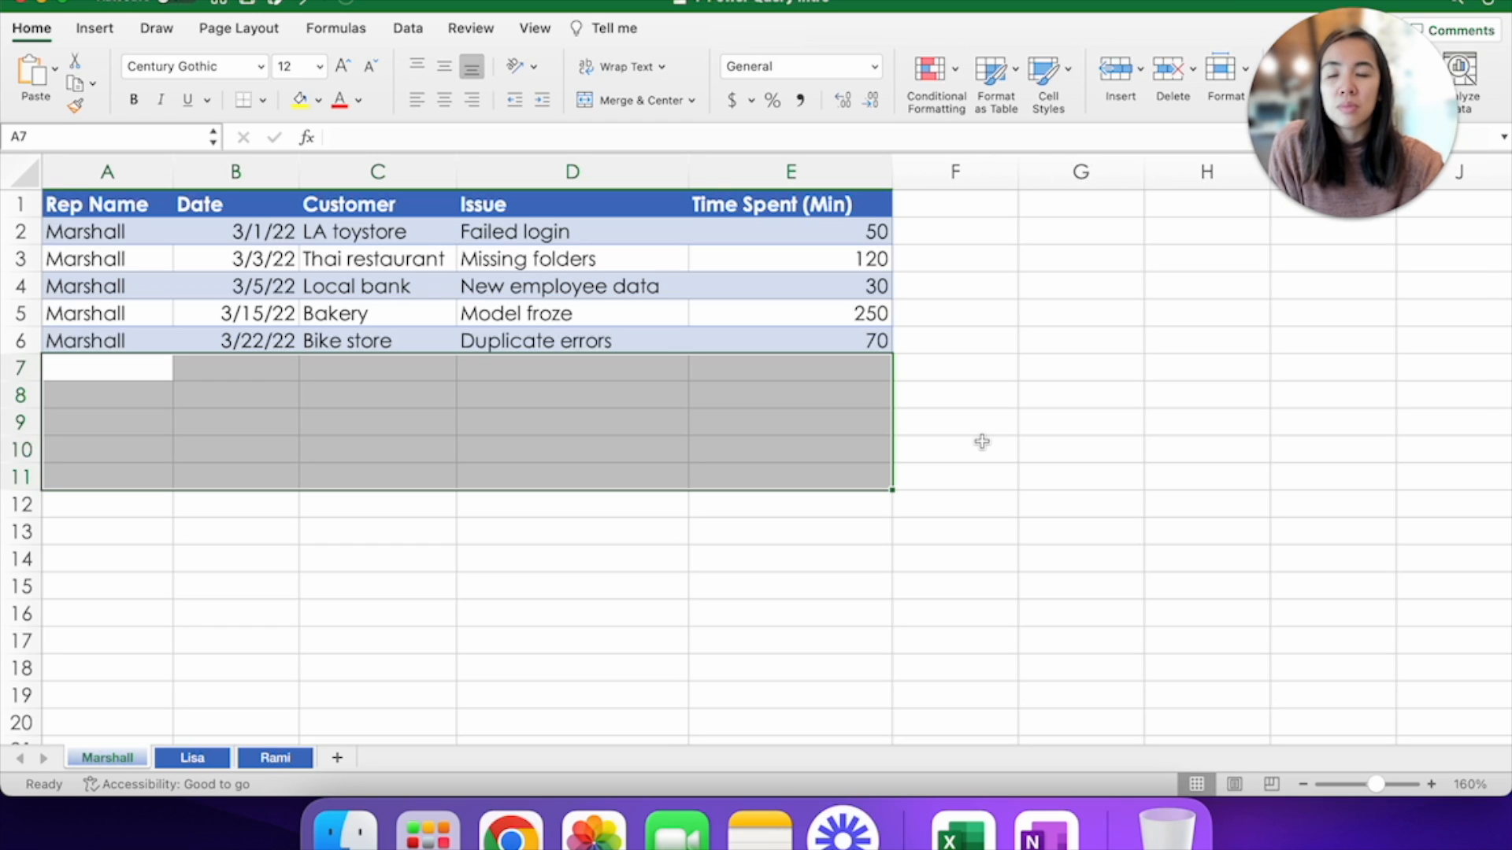
left_click(776, 295)
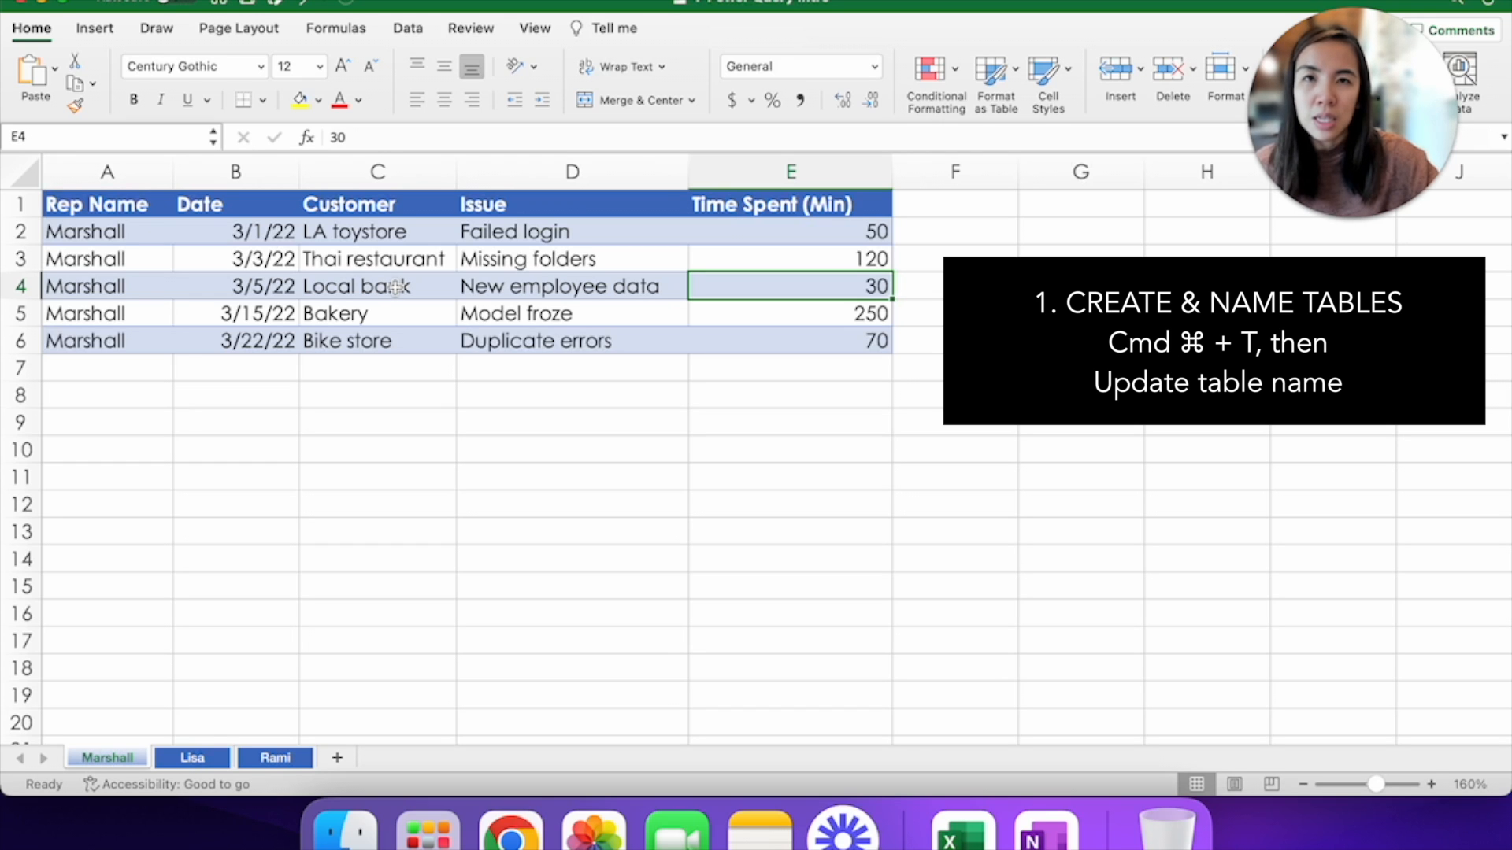
key("super+t")
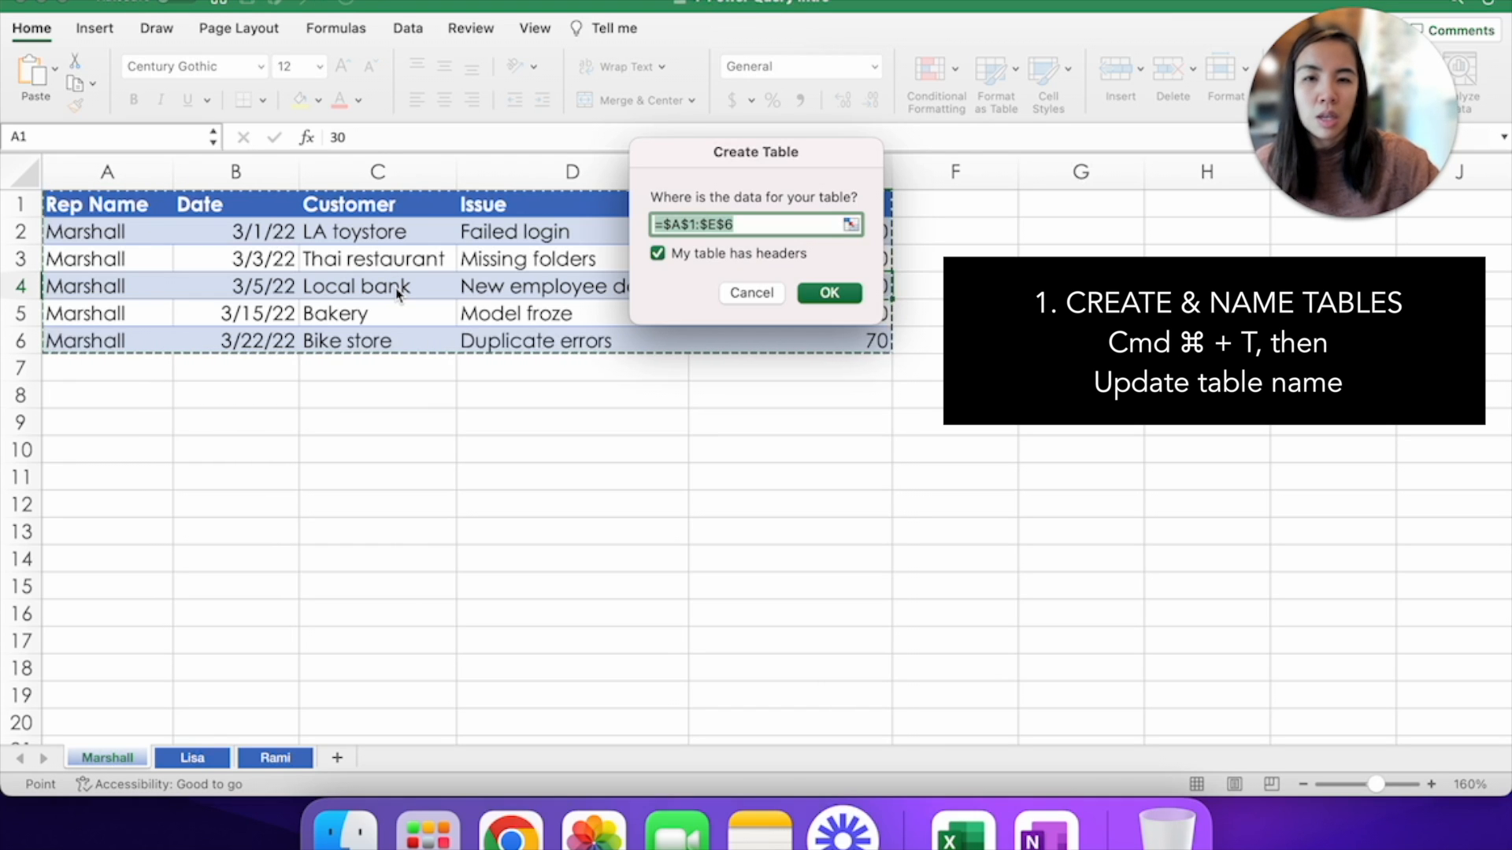
left_click(830, 296)
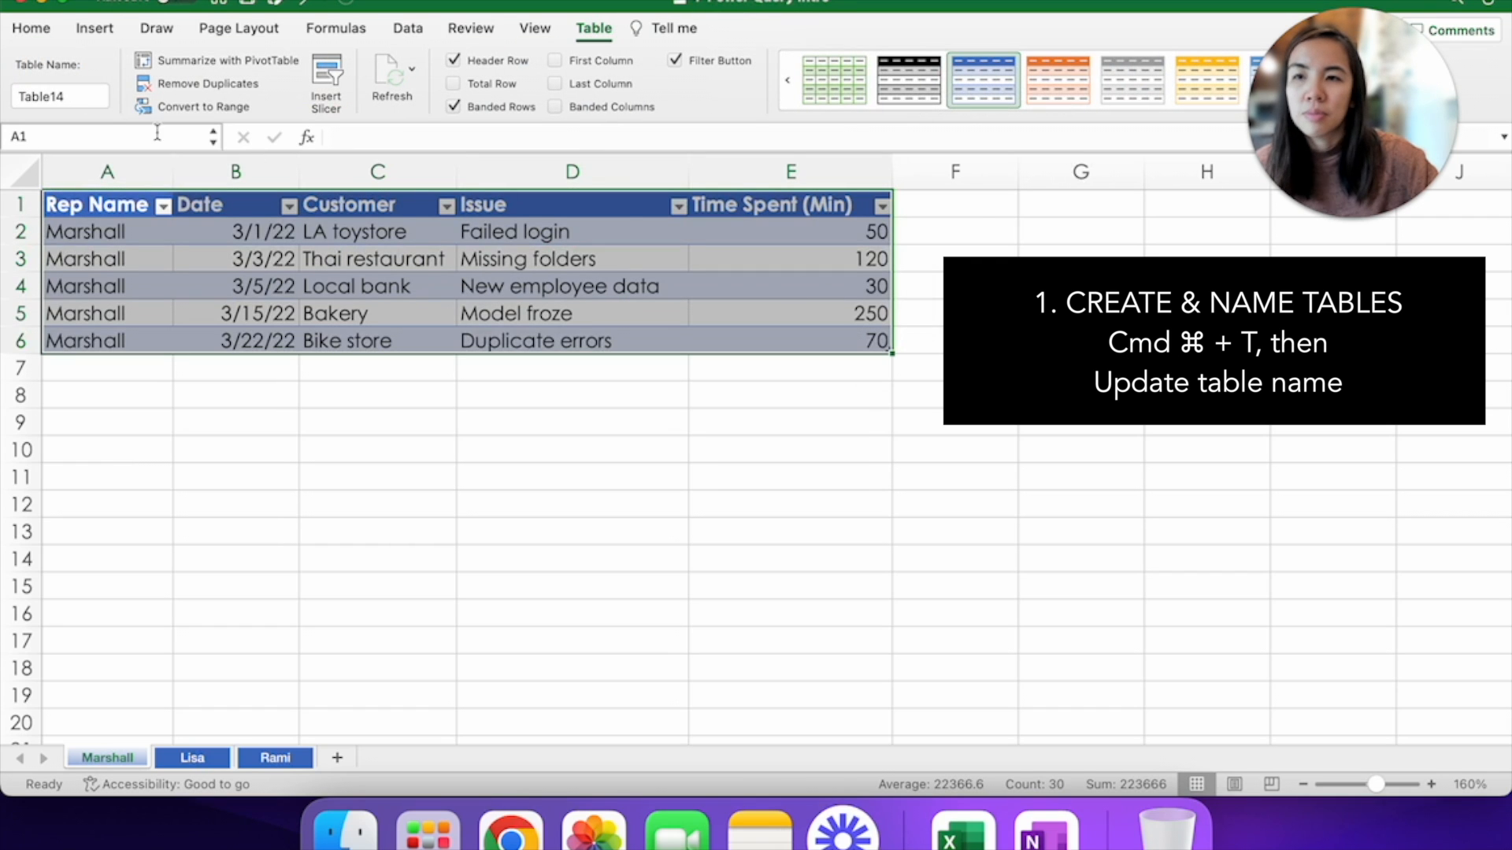
Rename the first rep's new table as "Table" followed directly by the rep's first name.
left_click(78, 96)
key("BackSpace")
key("BackSpace")
type("Marshall")
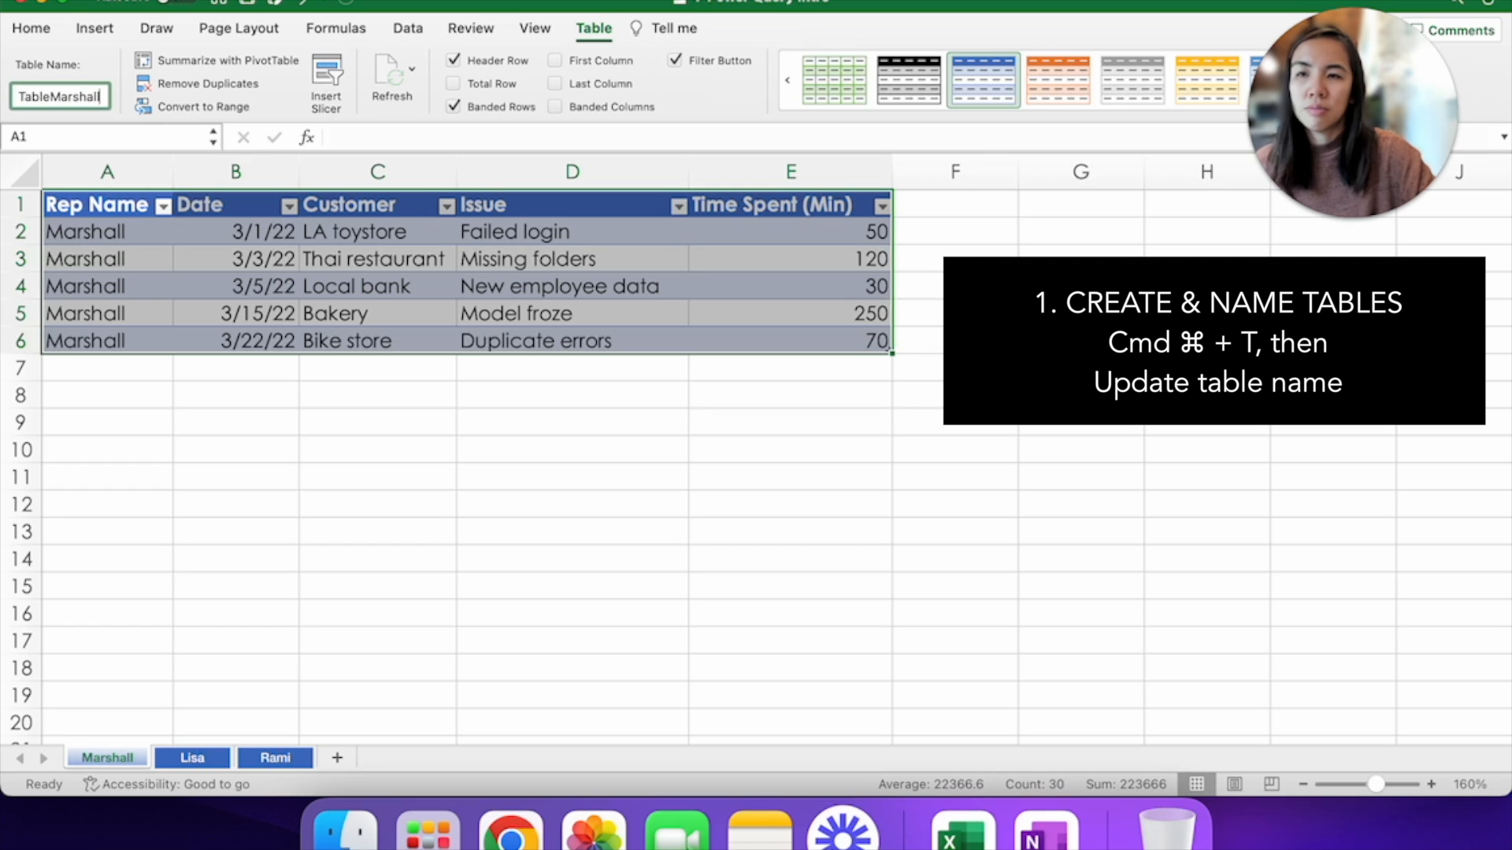
key("Return")
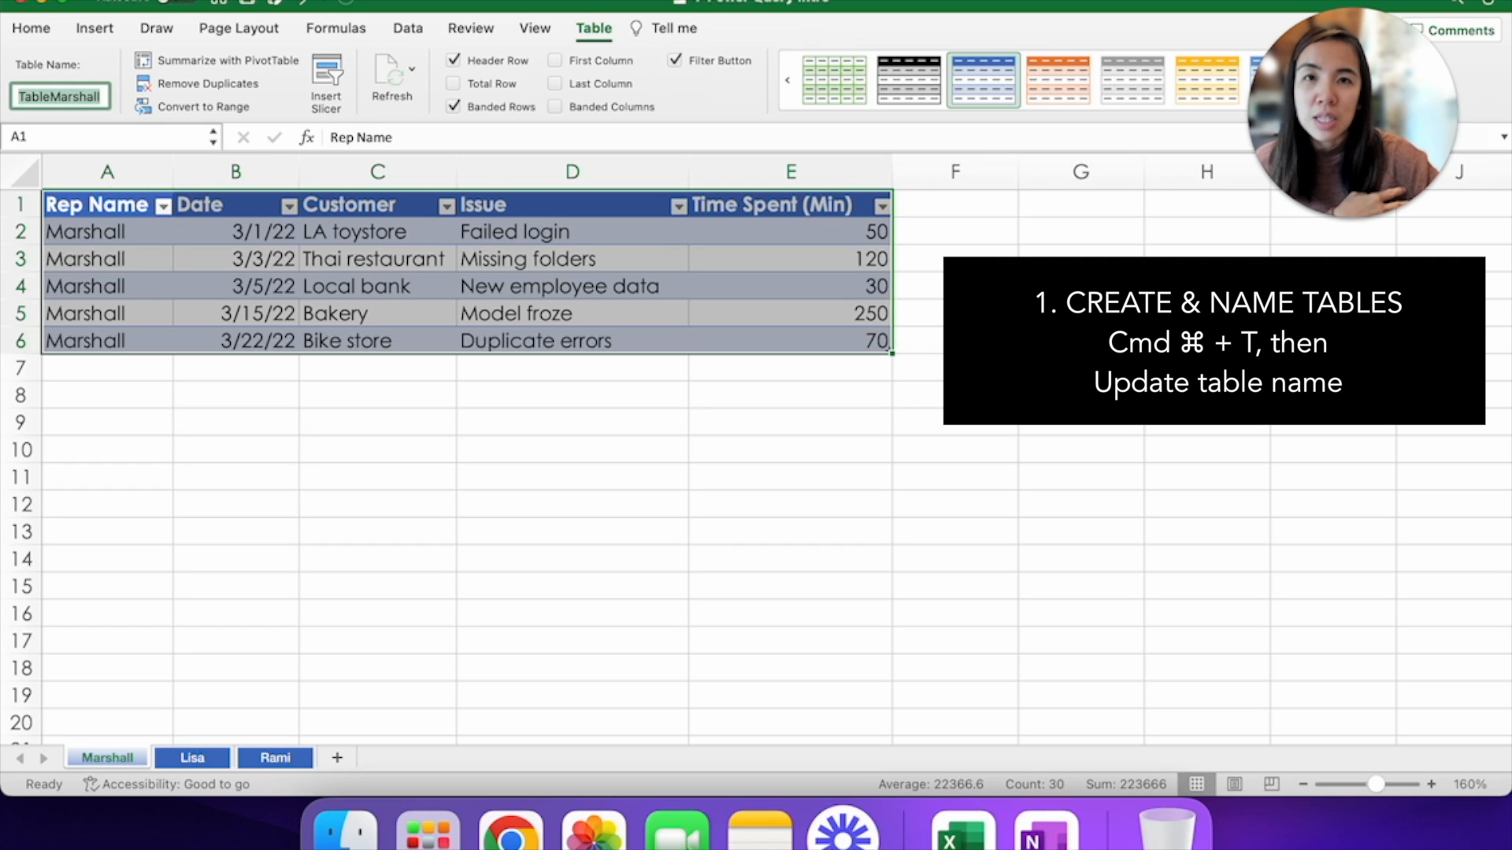
Convert the second rep sheet's data into a table with headers and name it "Table" plus that rep's first name.
left_click(192, 758)
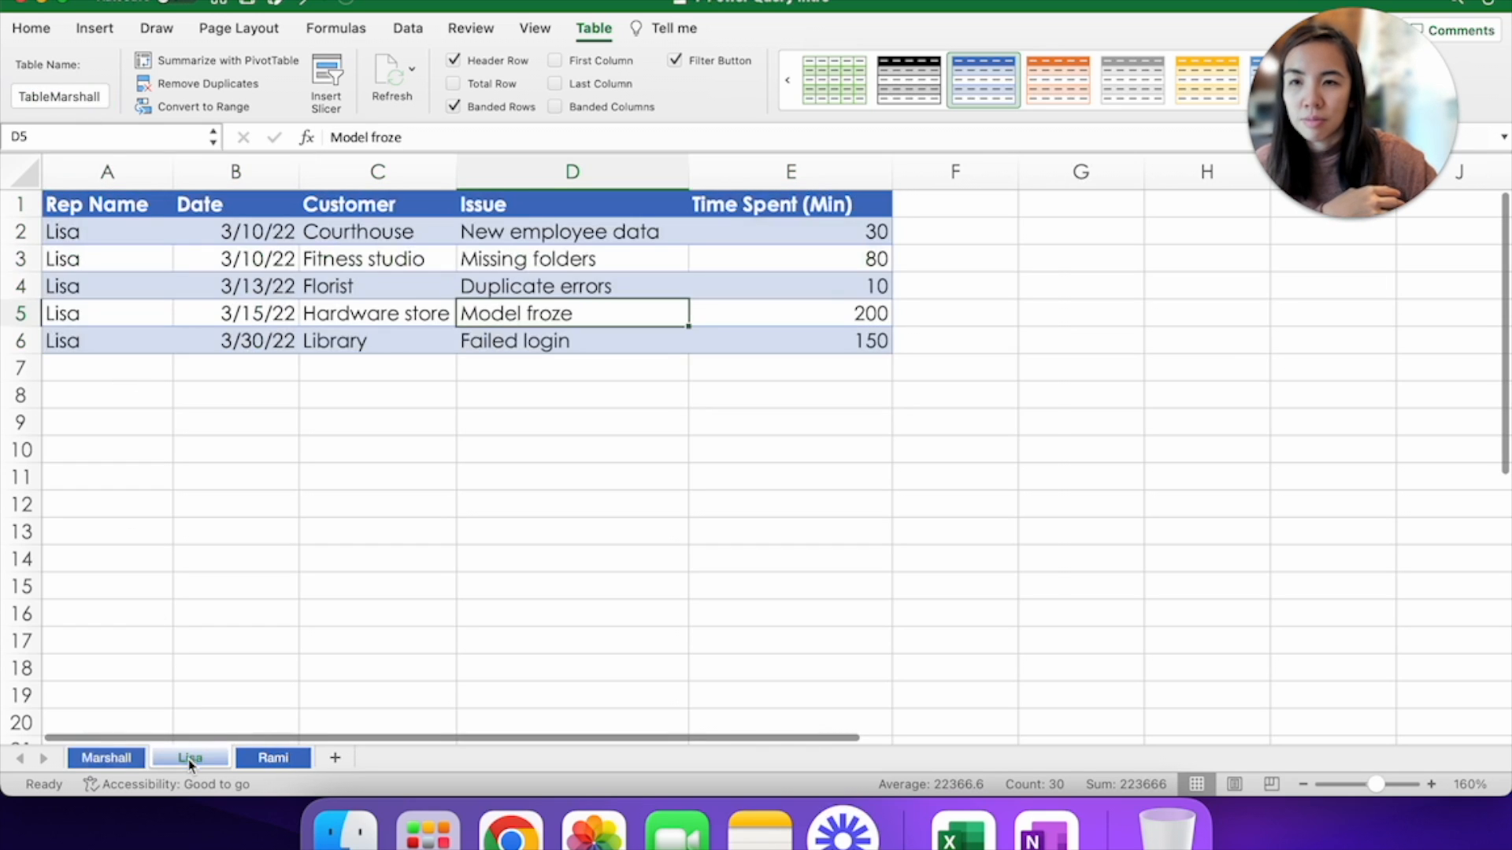
key("ctrl+t")
key("Return")
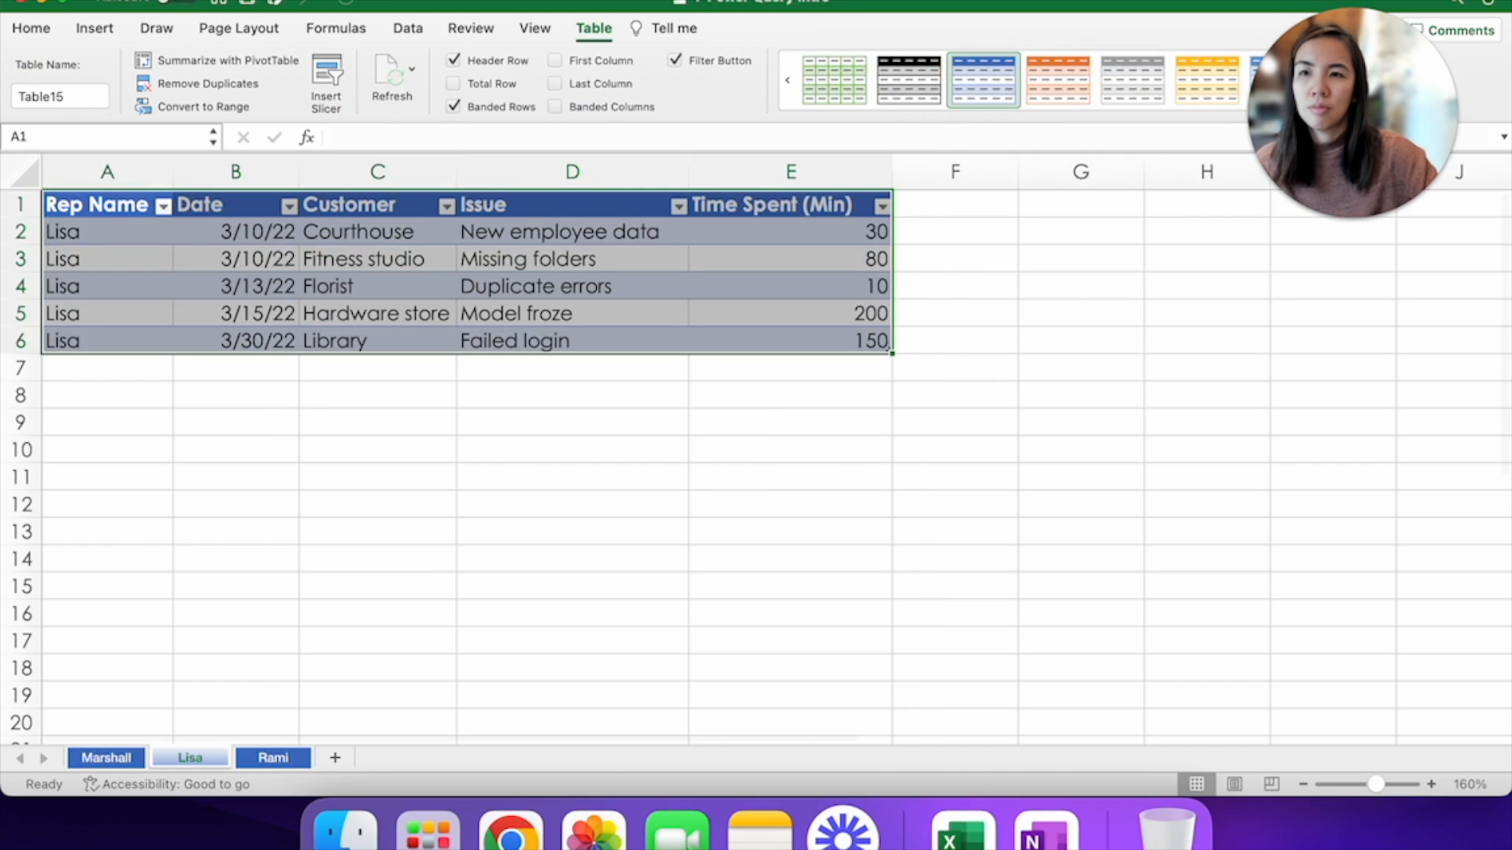
left_click(97, 97)
key("BackSpace")
key("BackSpace")
type("Lisa")
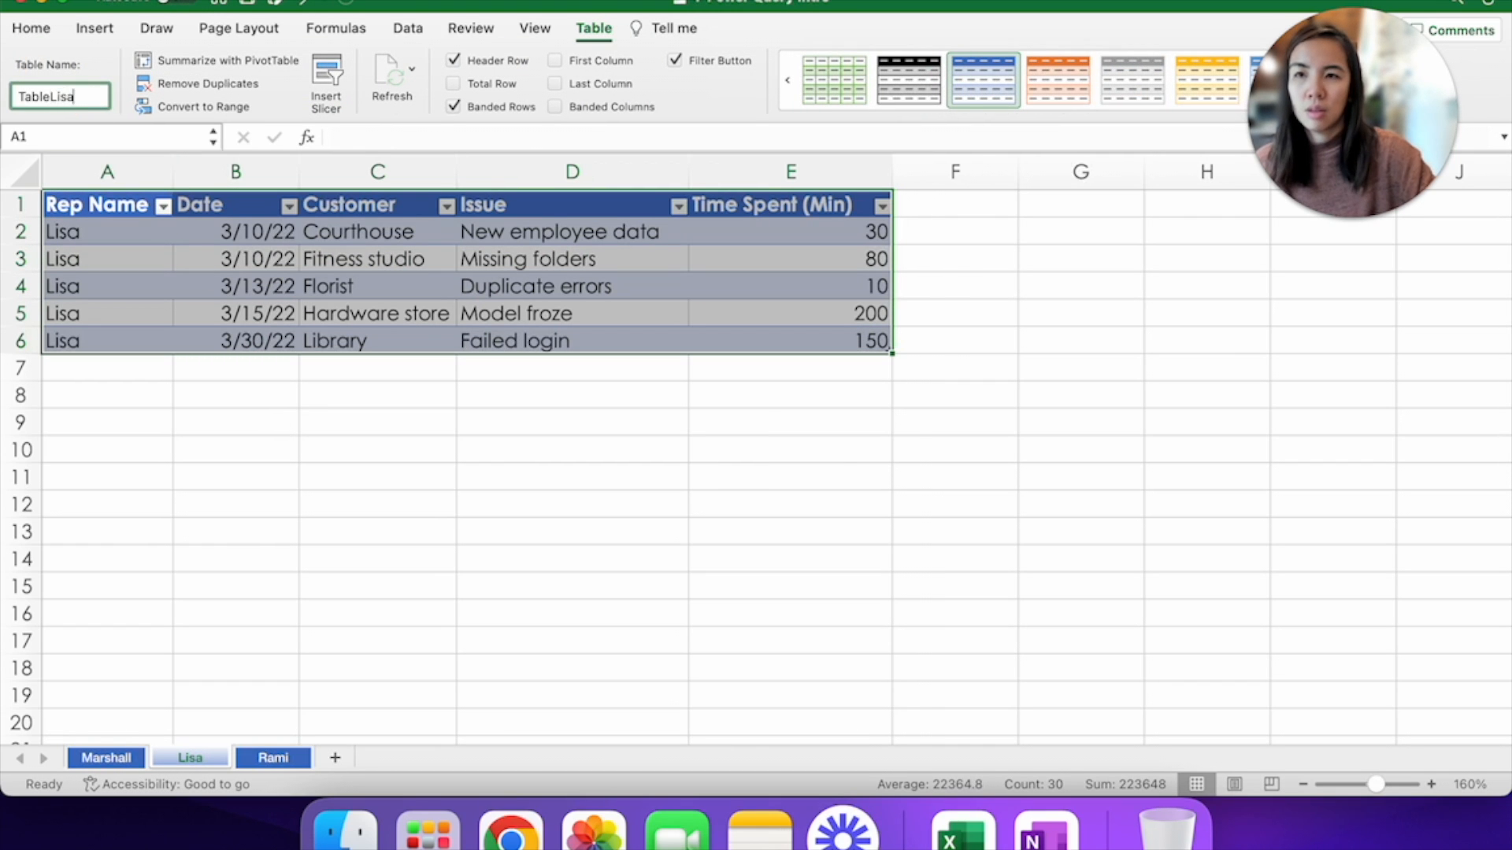
key("Return")
Convert the third rep sheet's range A1:E6 into a table with headers and name it "Table" plus that rep's first name.
left_click(273, 758)
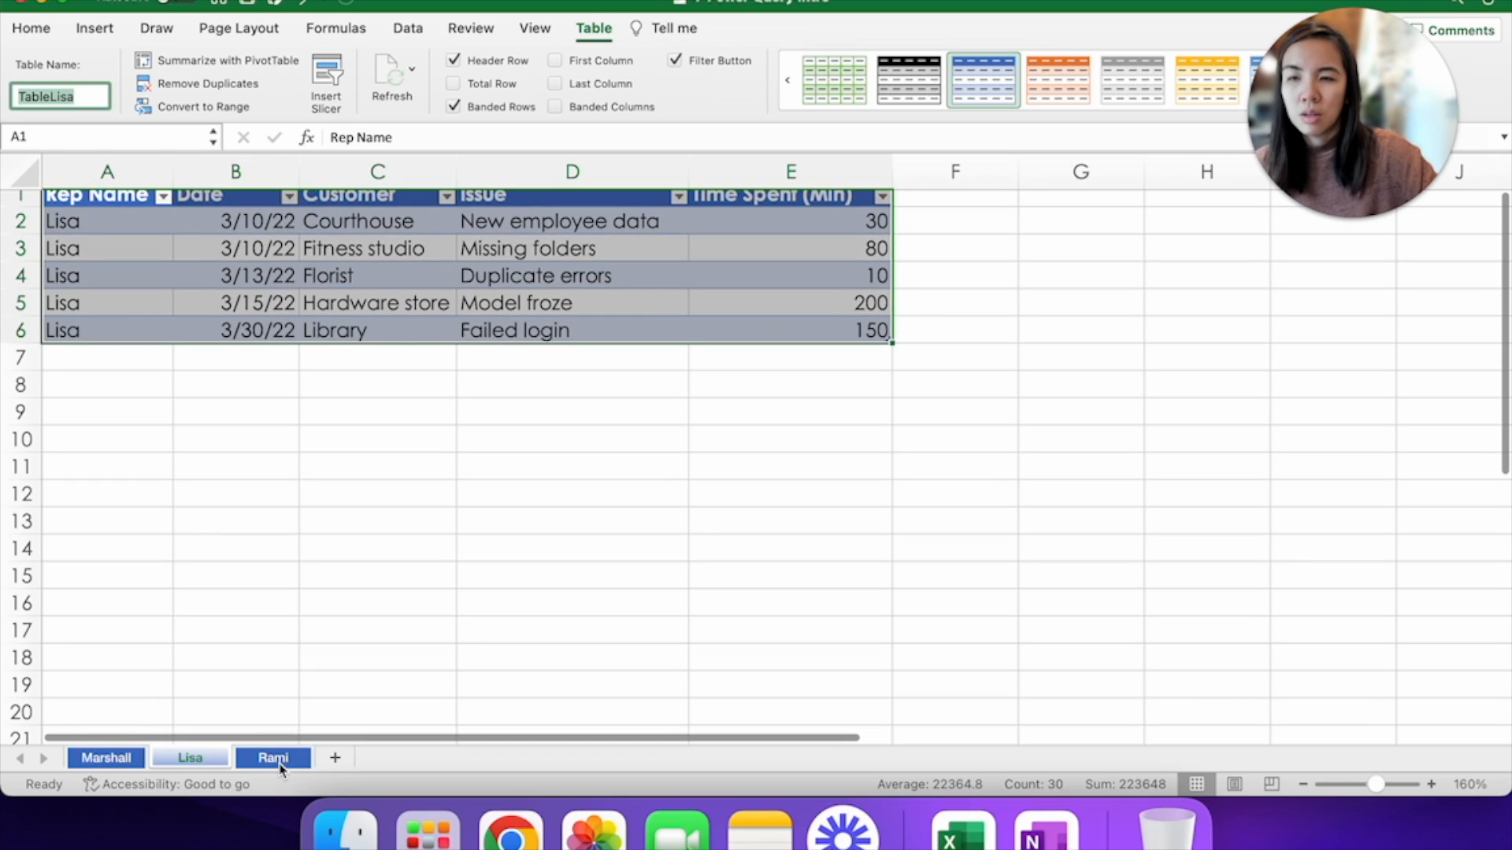
key("ctrl+t")
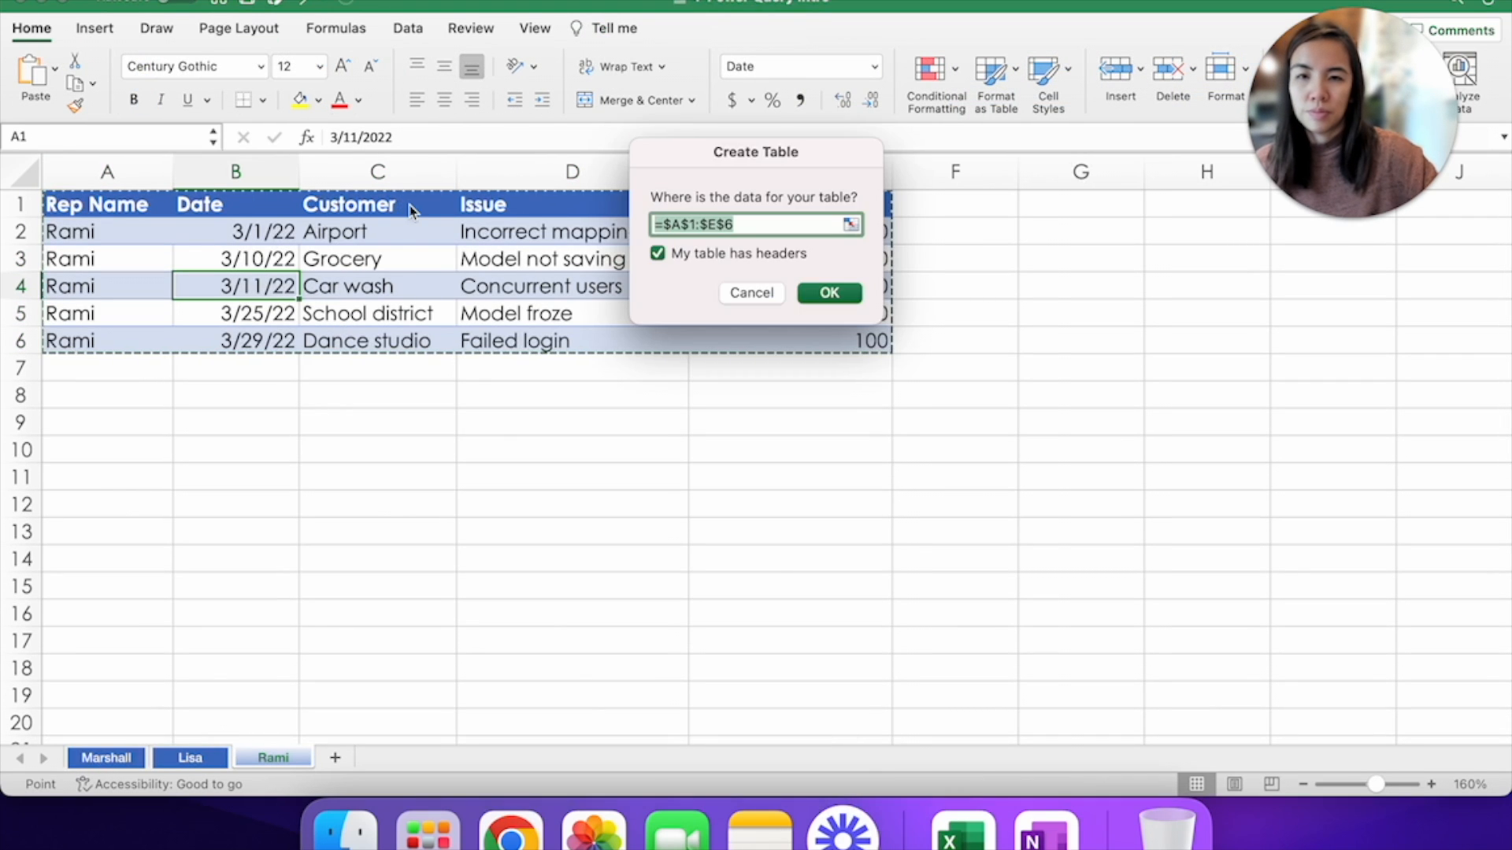
key("Return")
left_click(78, 97)
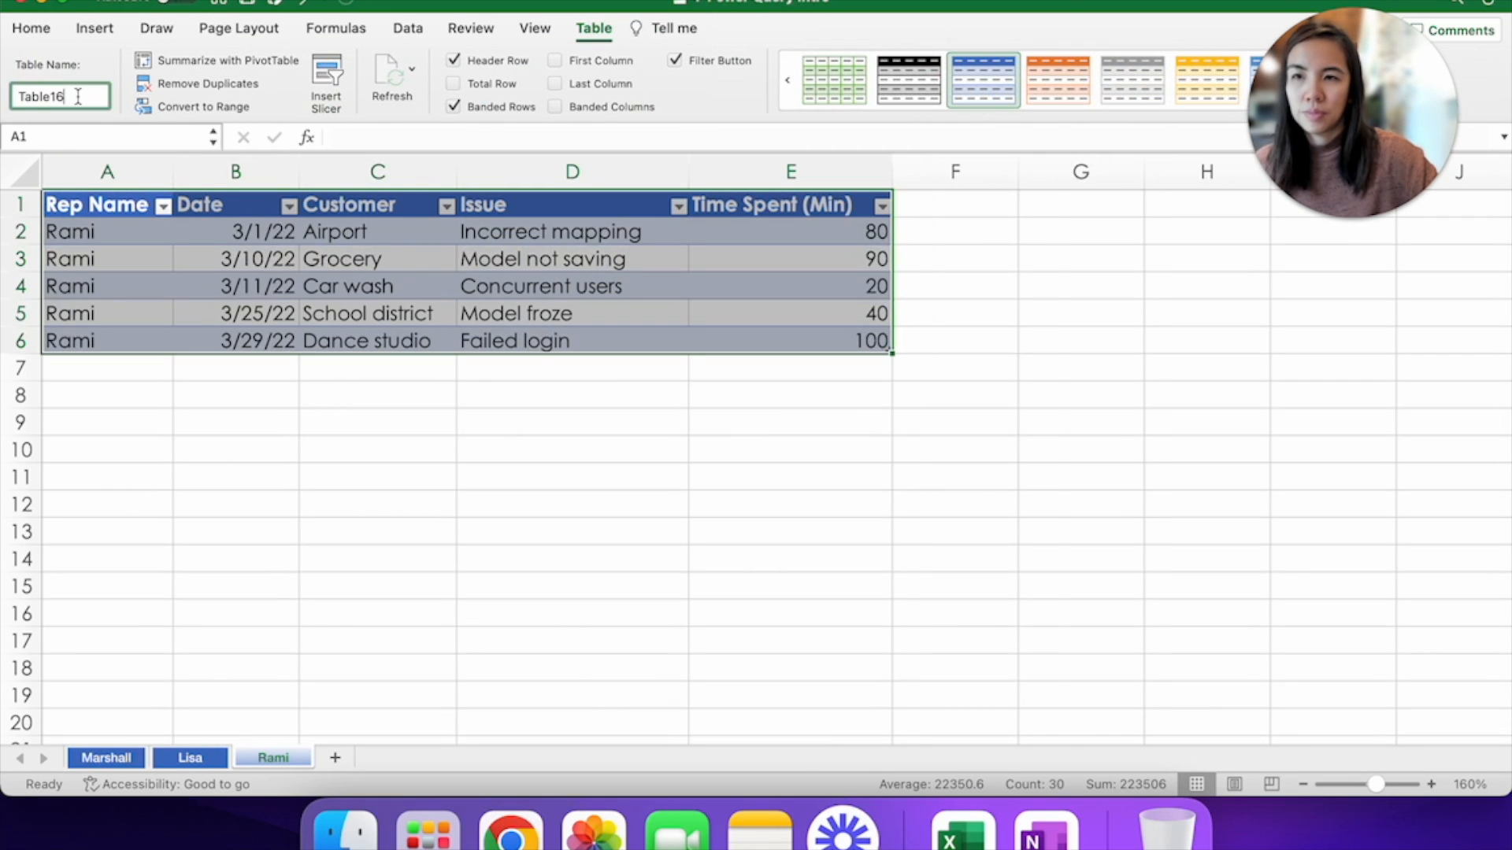
key("BackSpace")
key("BackSpace")
key("BackSpace")
type("eRami")
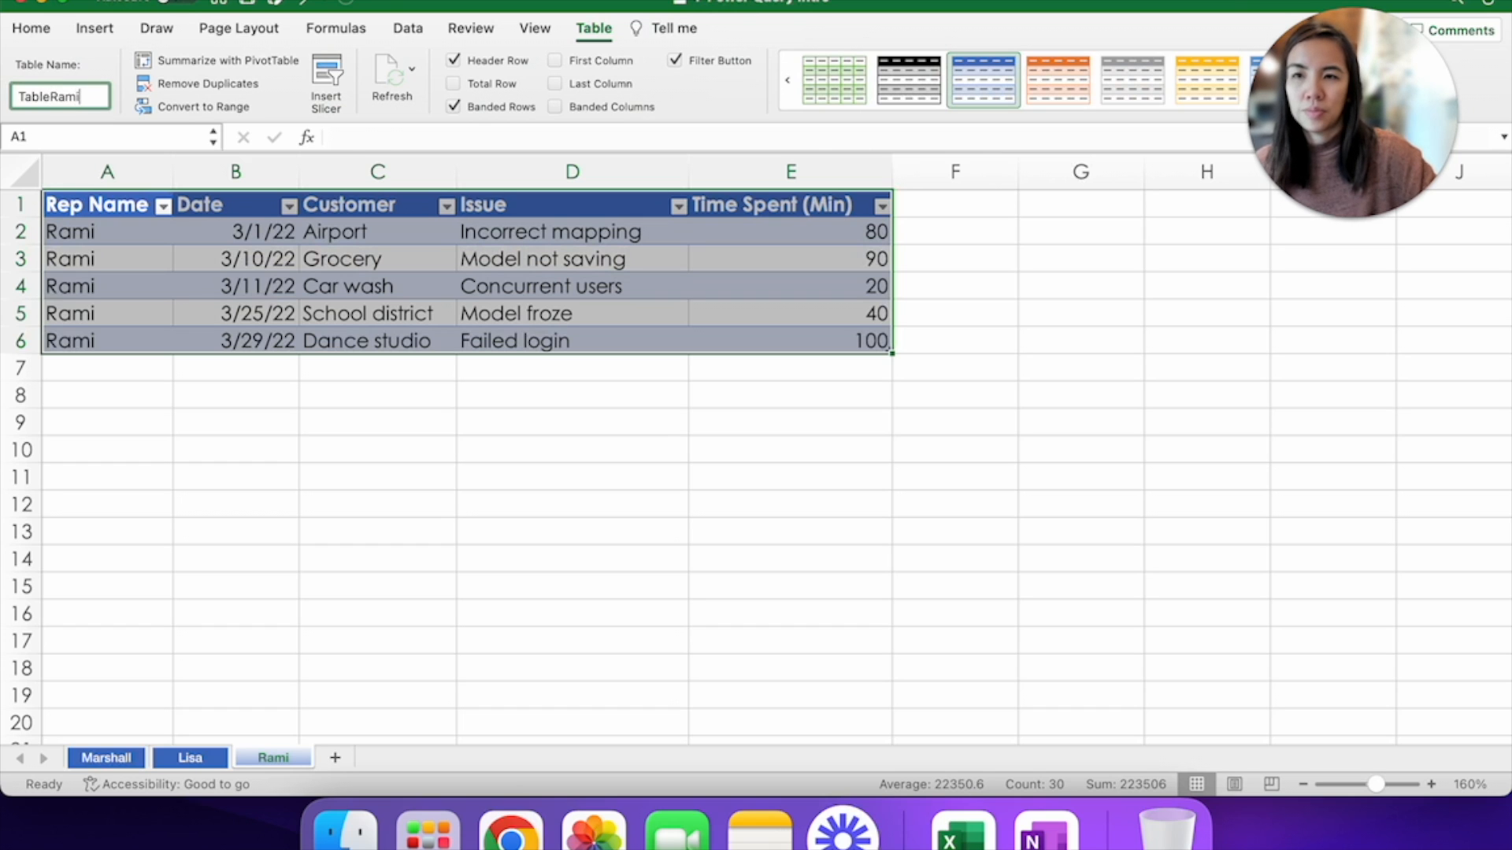
key("Return")
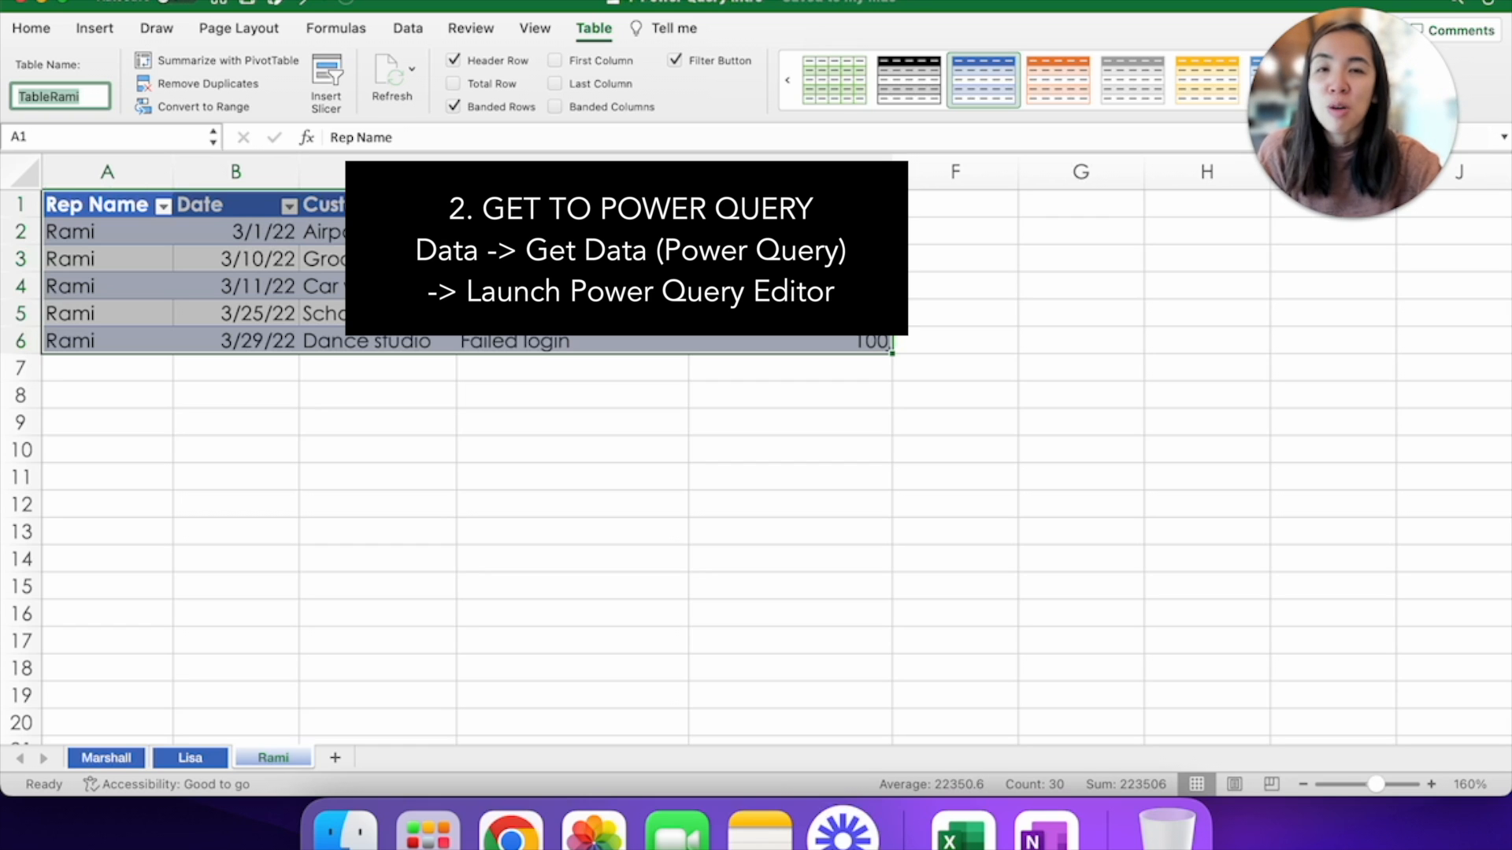
Launch the Power Query Editor from the workbook.
left_click(406, 31)
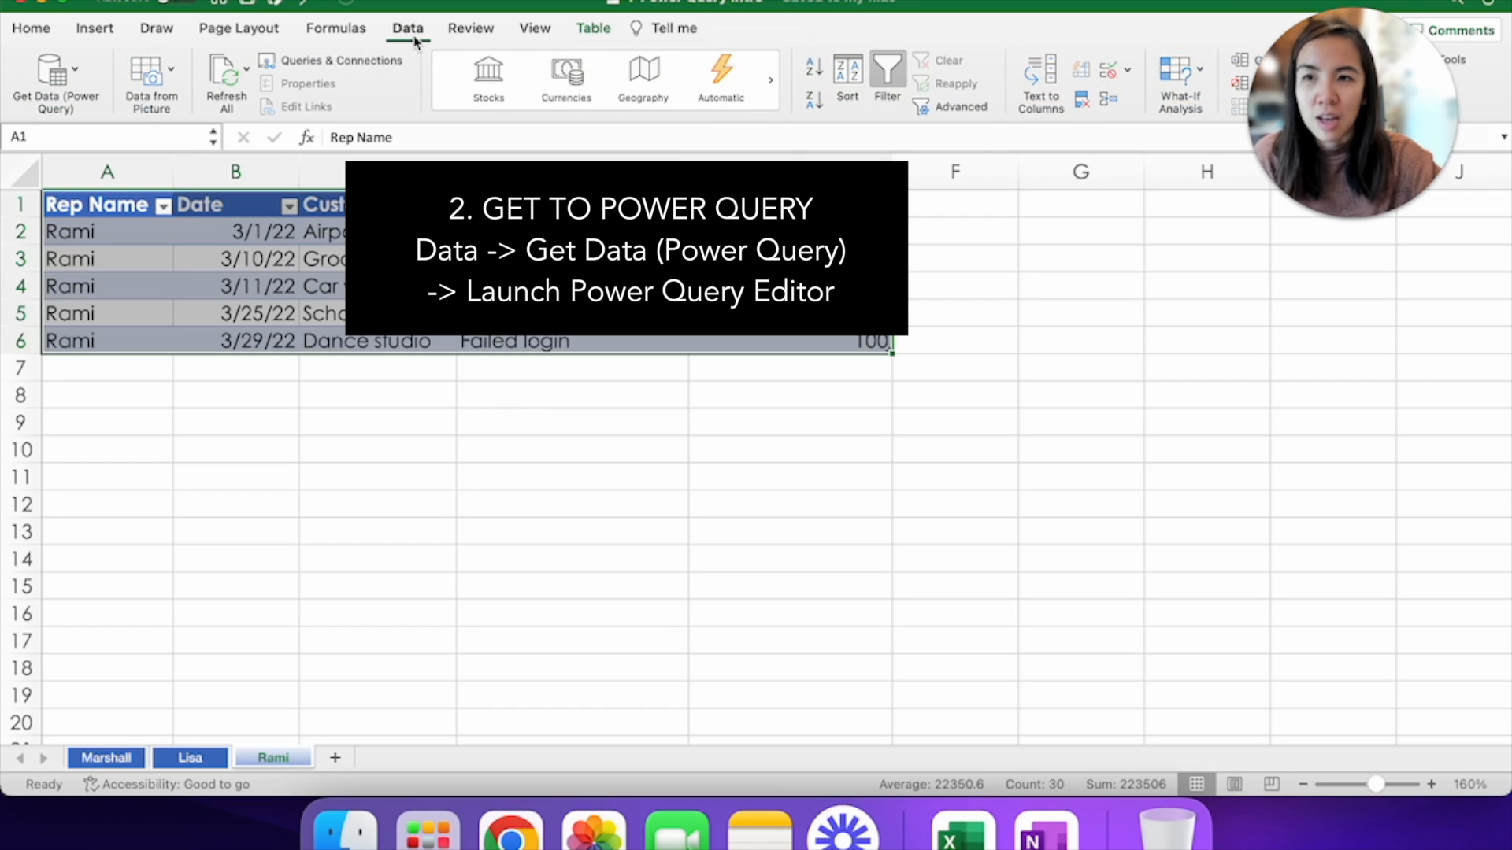
left_click(79, 84)
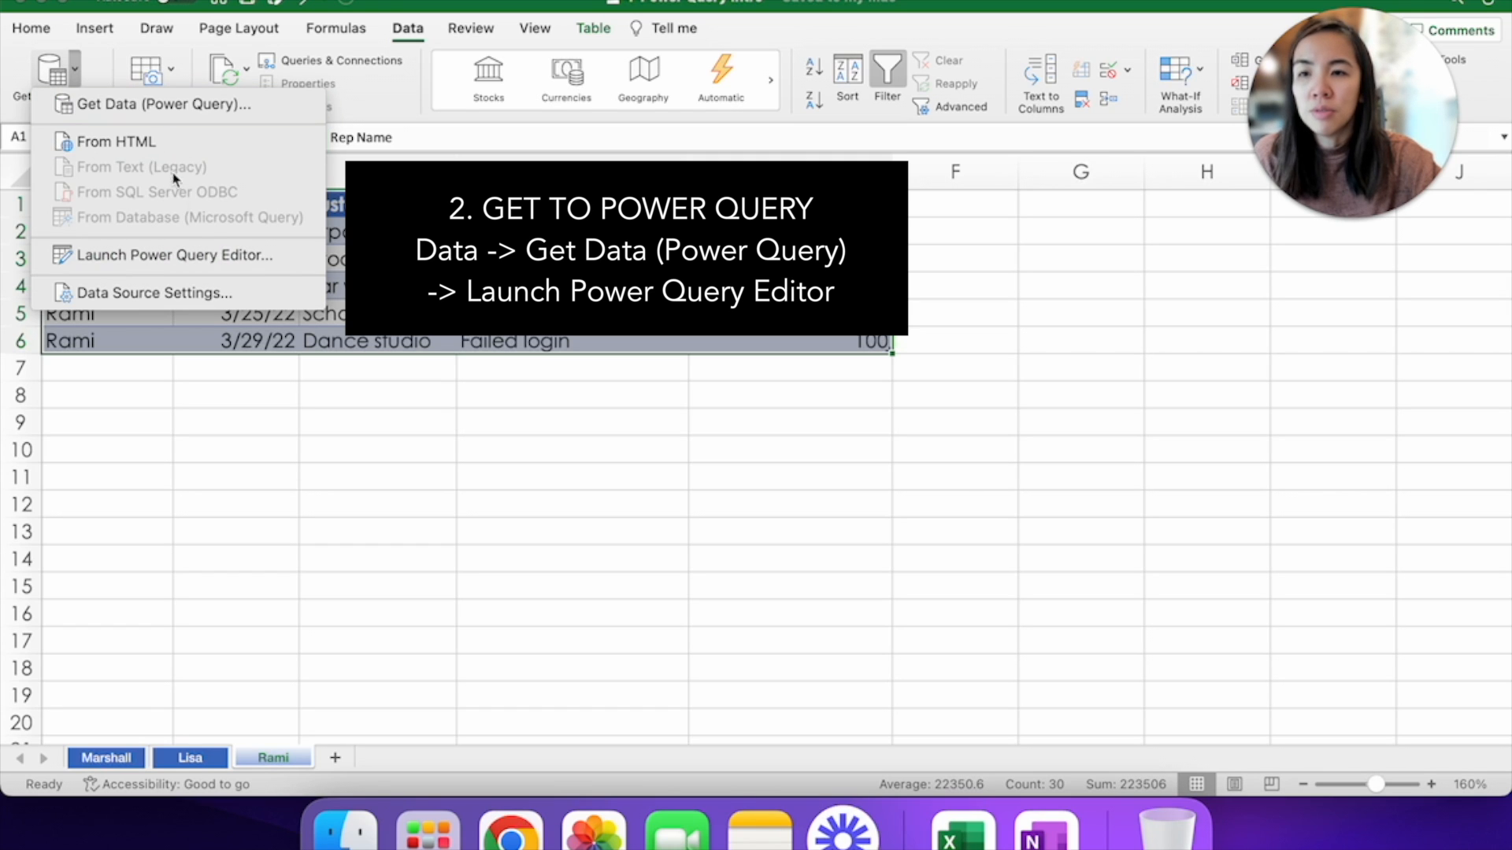
left_click(288, 257)
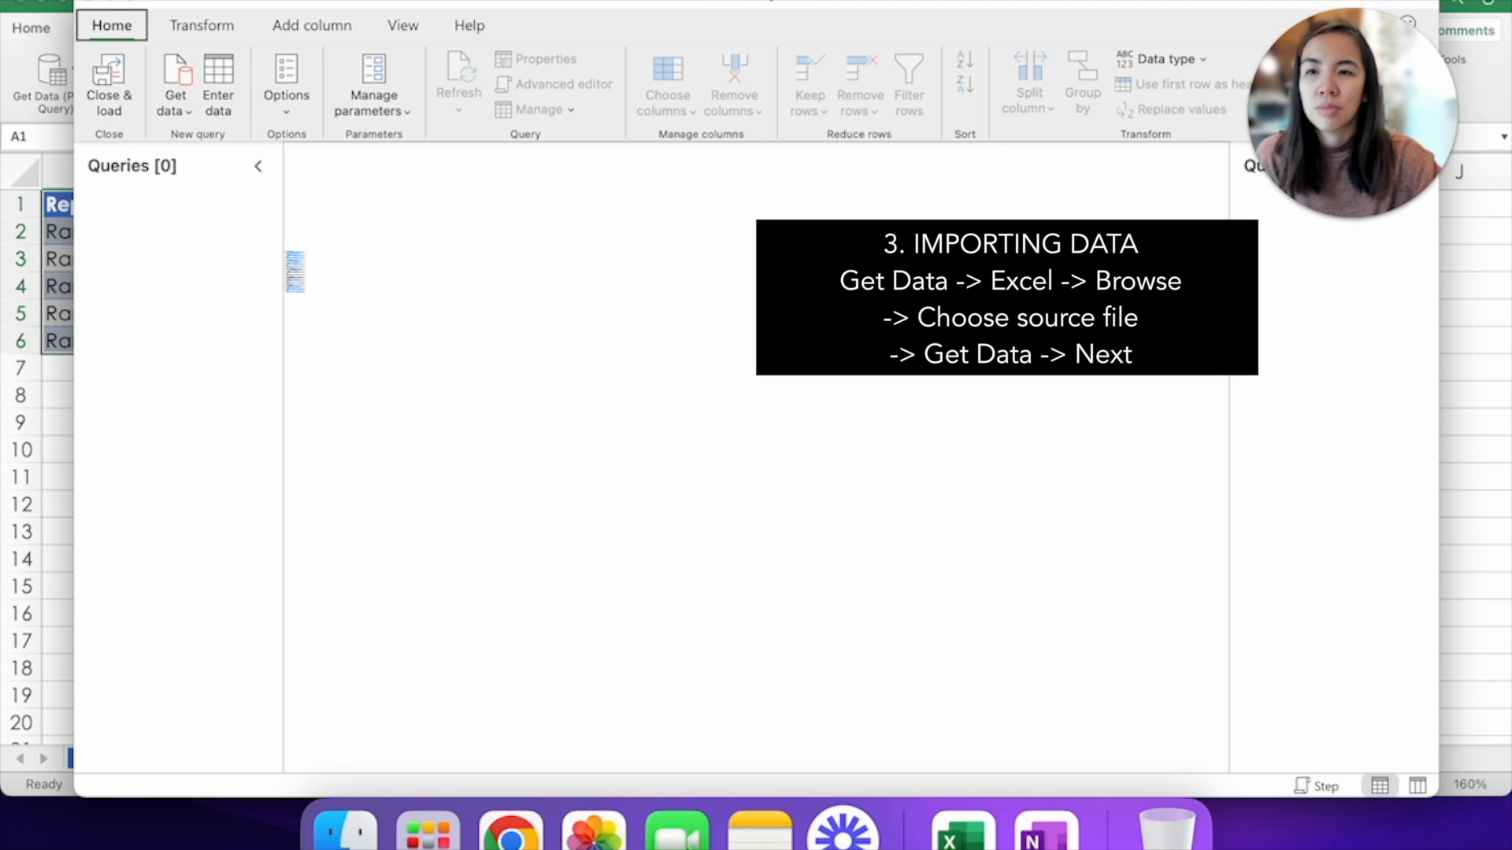
Connect to the local Excel workbook 4-Power Query Intro.xlsx in the Excel files folder as the data source.
left_click(190, 116)
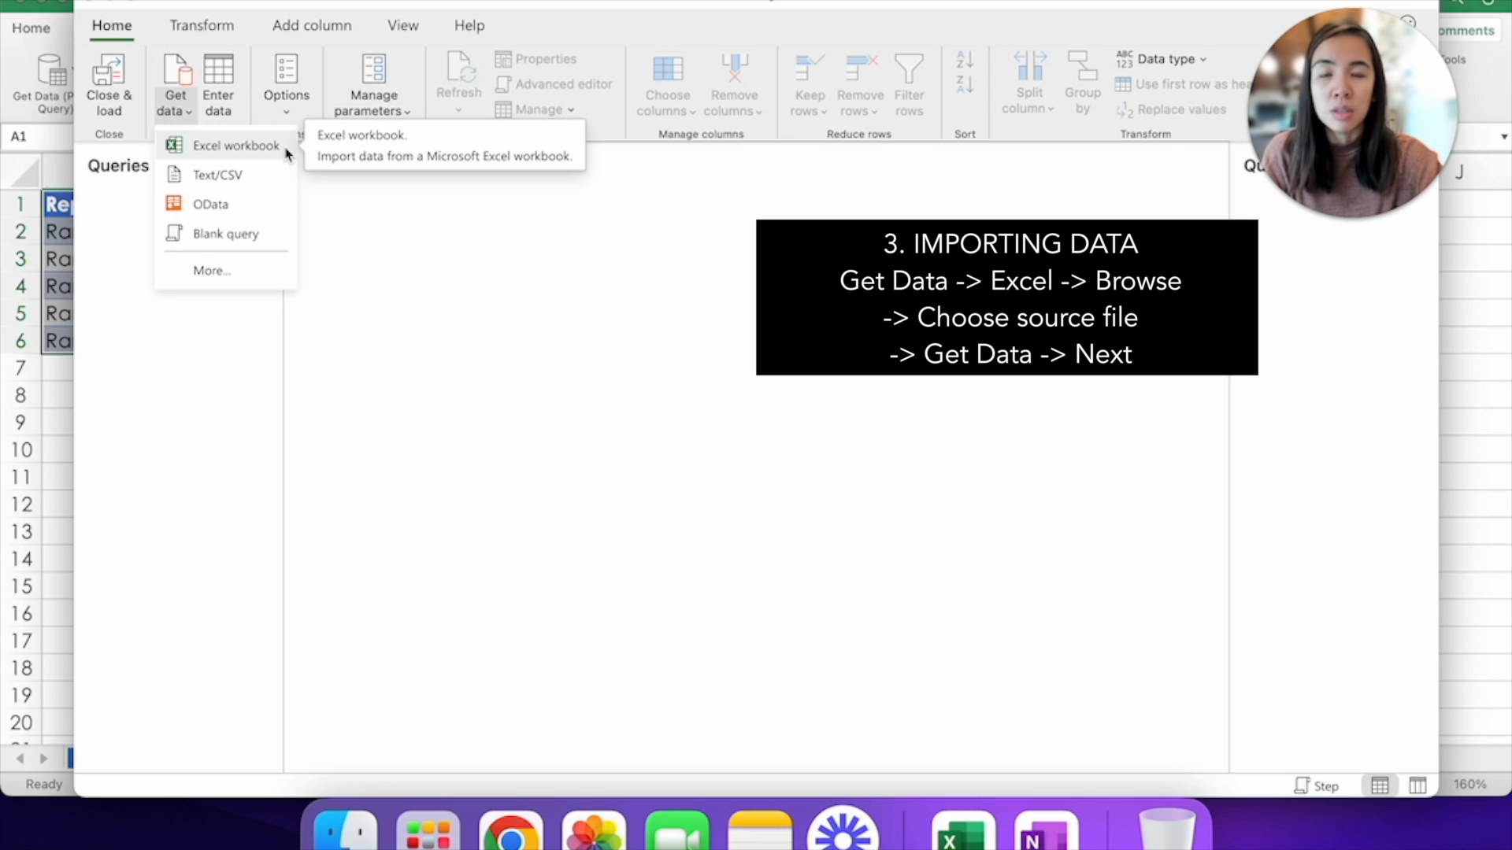
left_click(287, 152)
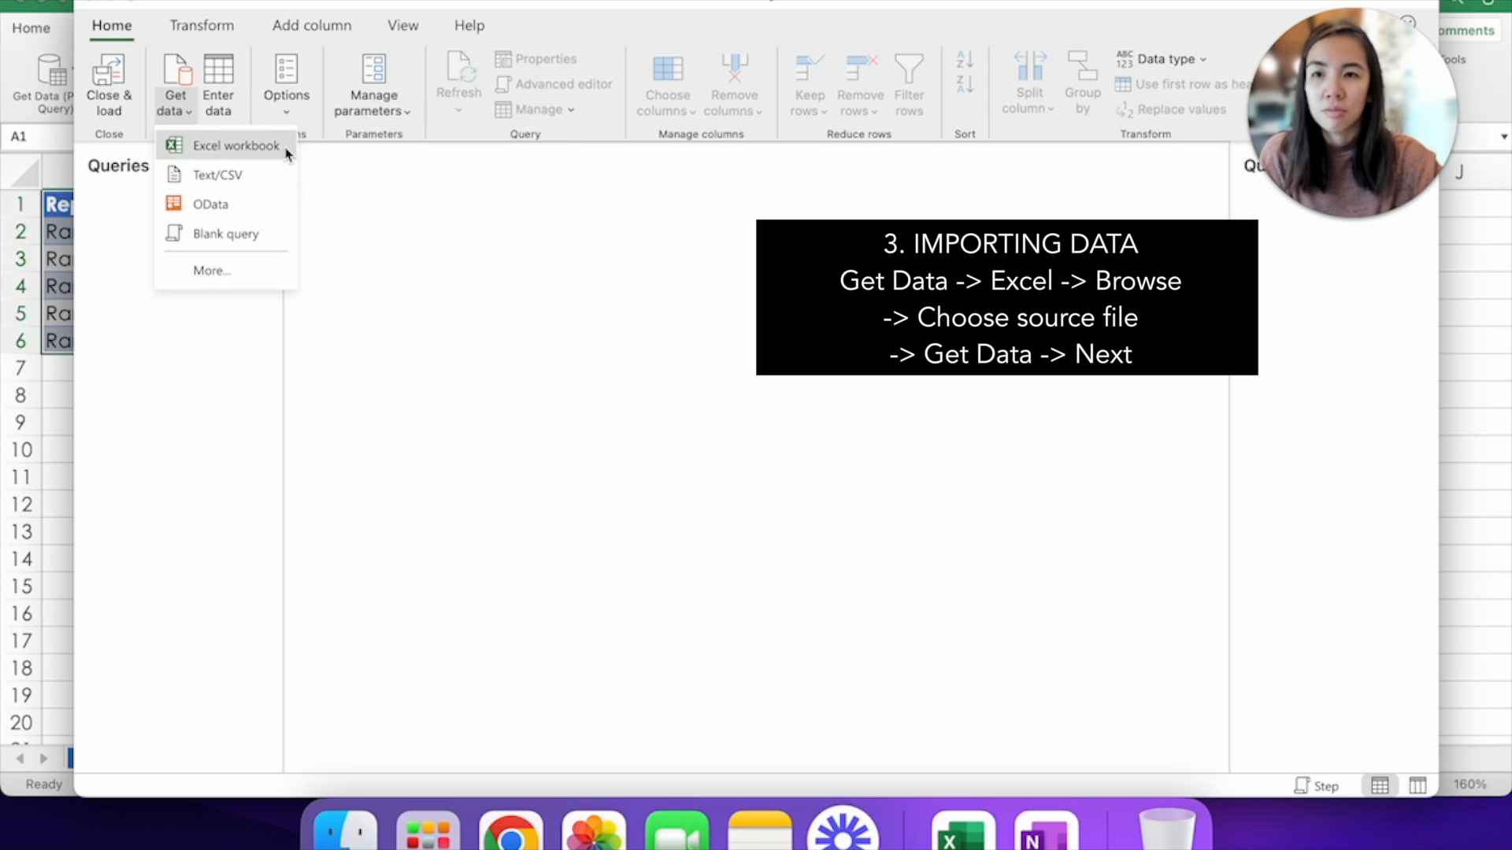
left_click(484, 207)
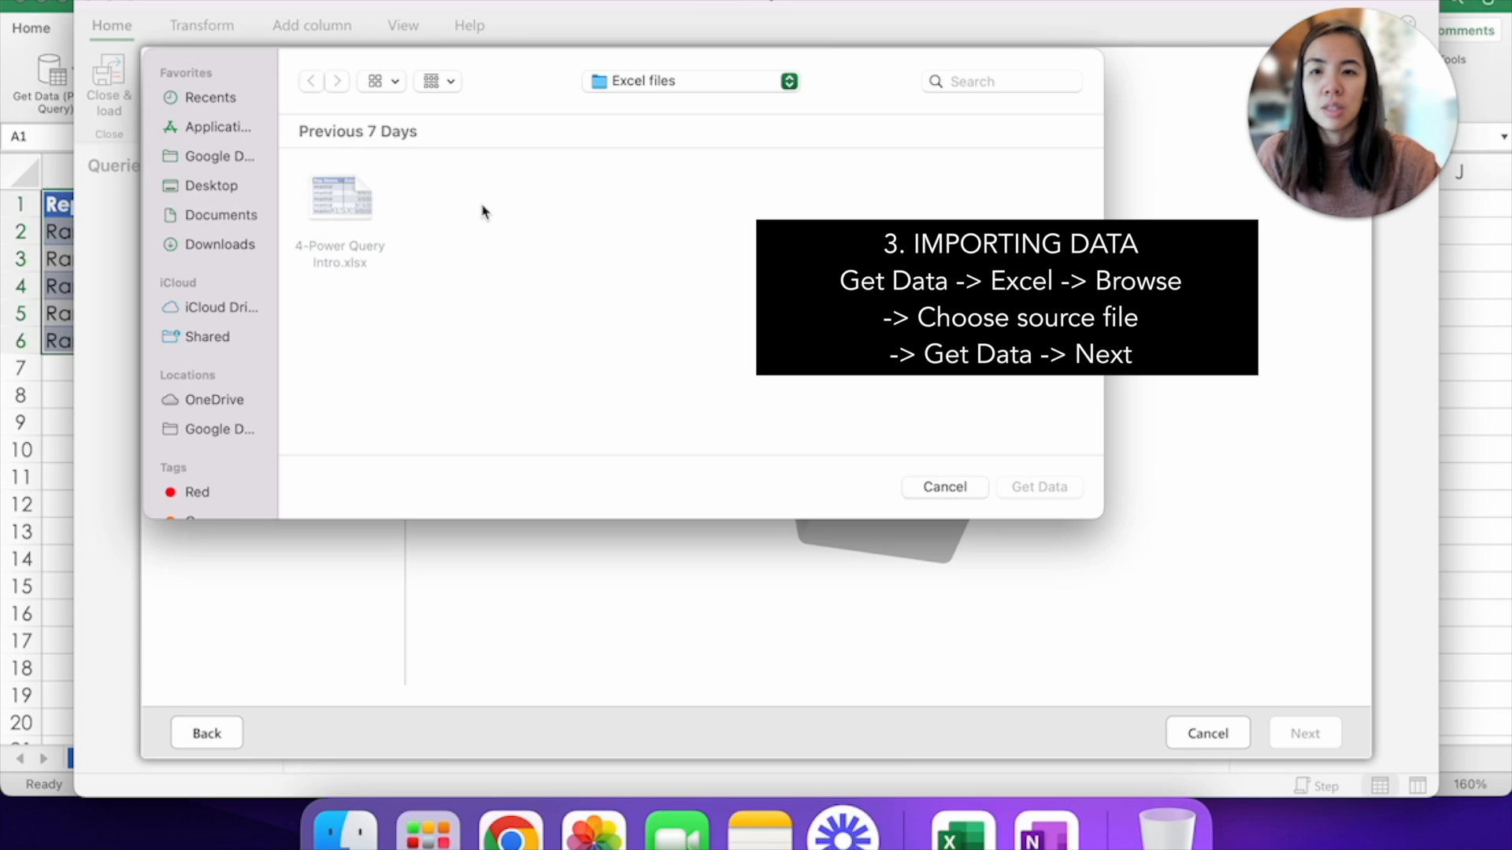
left_click(359, 205)
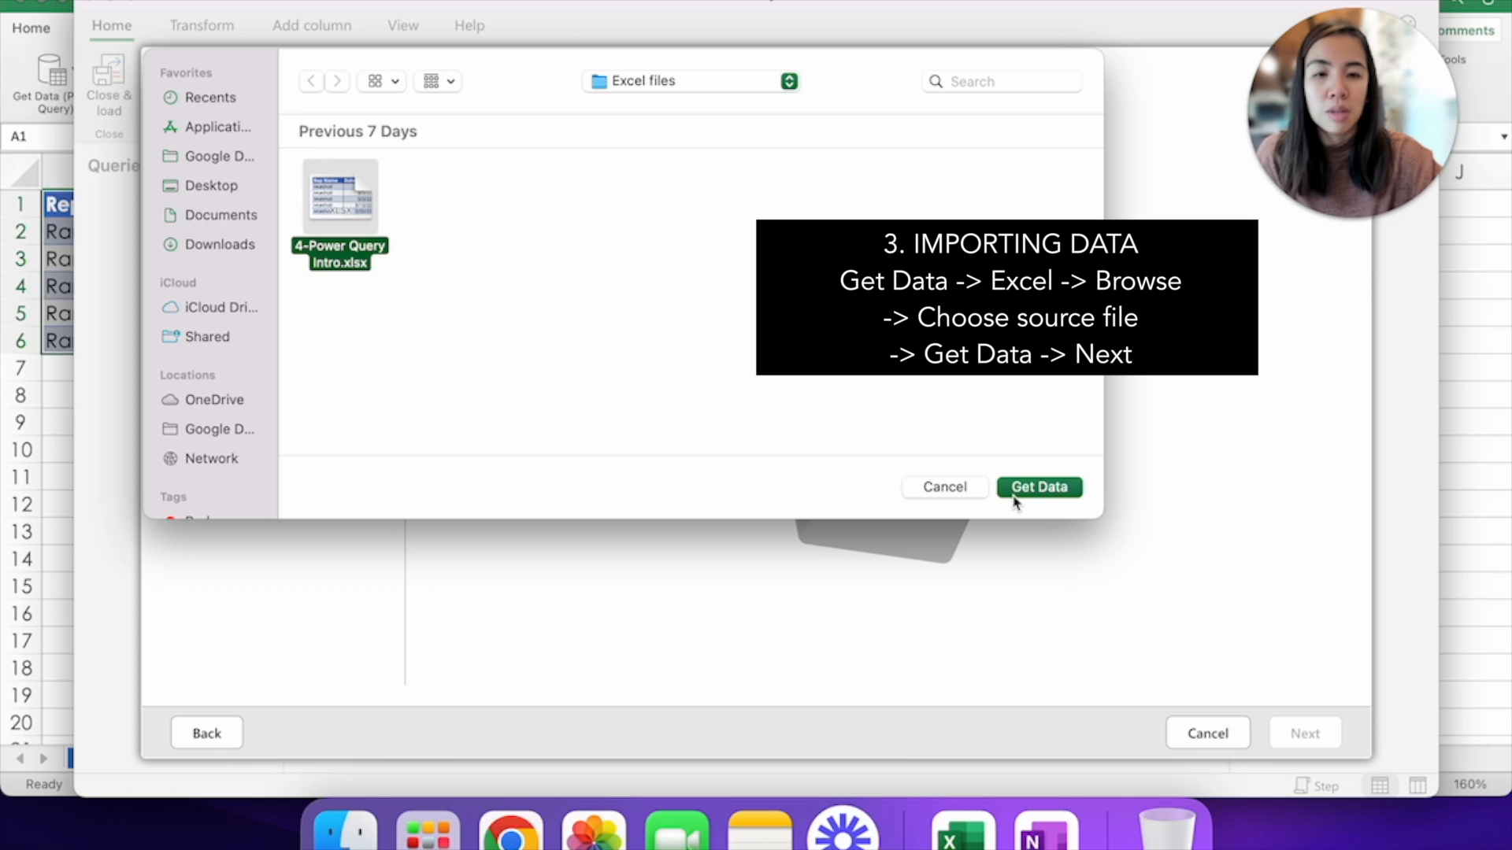
left_click(1039, 488)
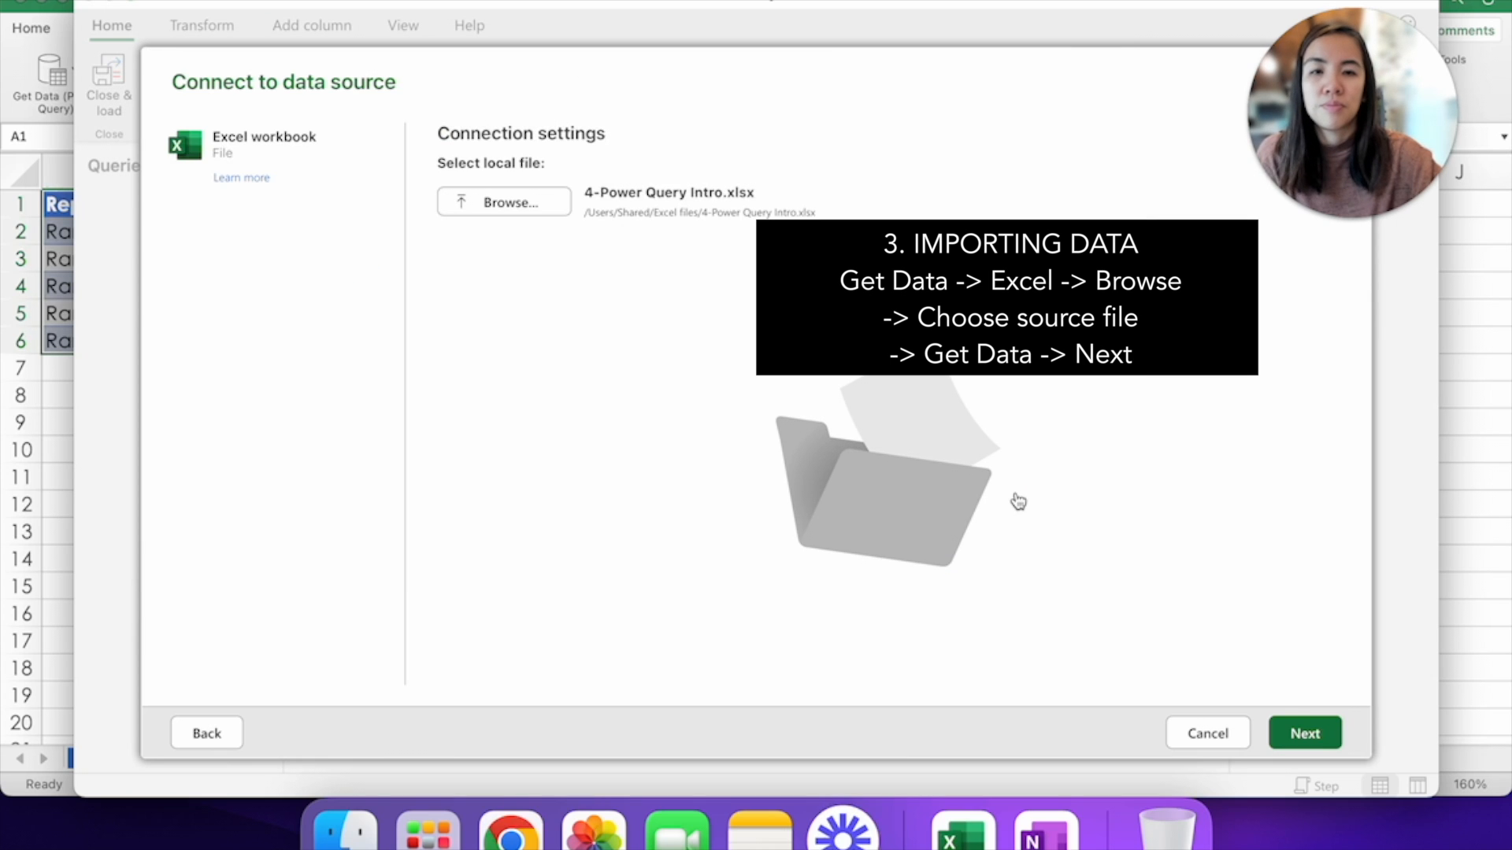
left_click(1314, 731)
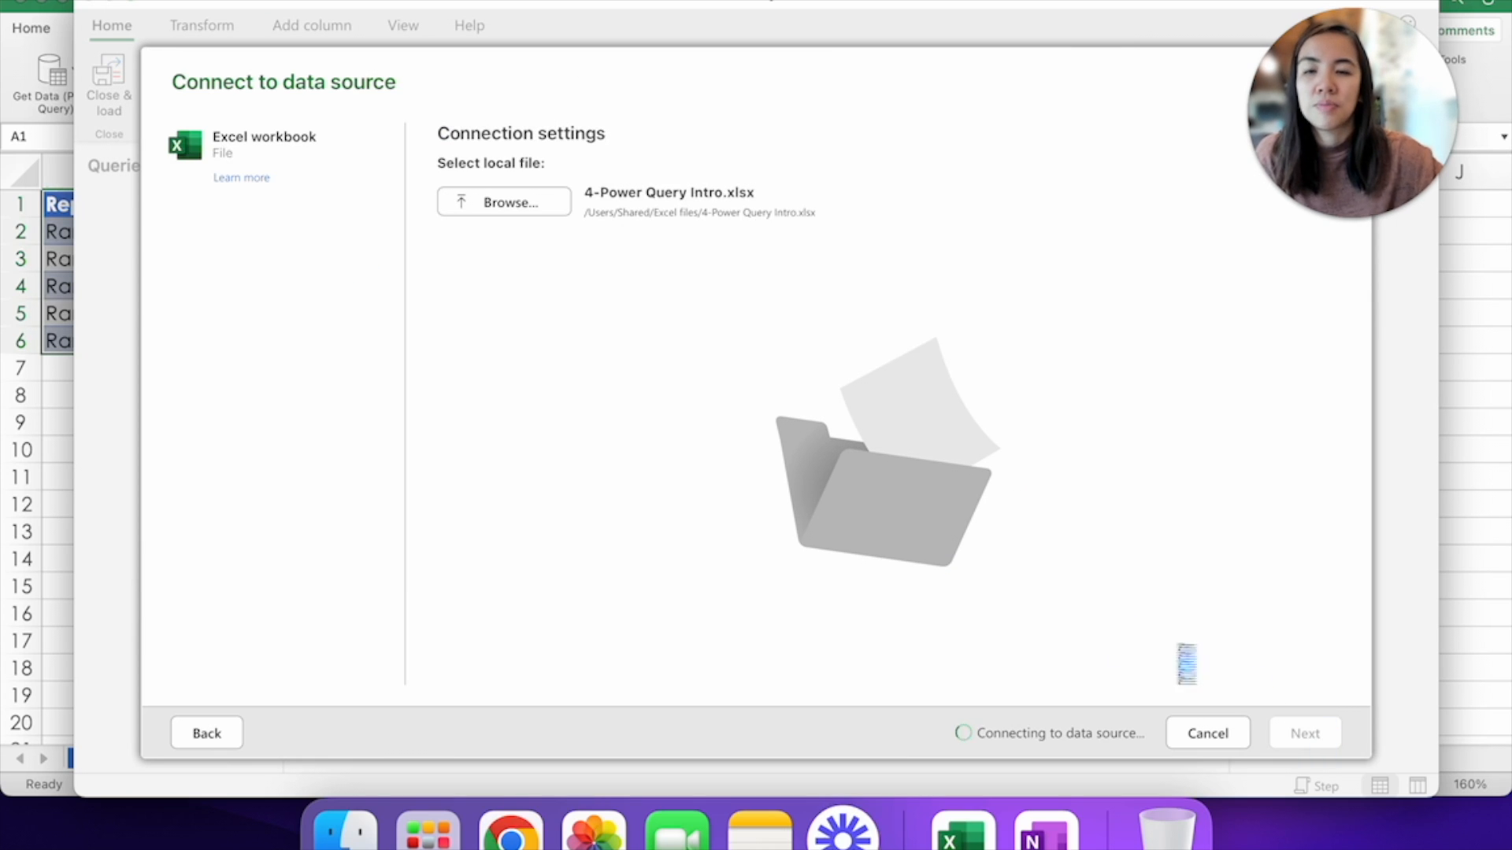
Choose the three named rep tables, not the sheets, from the workbook and create queries from them.
left_click(241, 280)
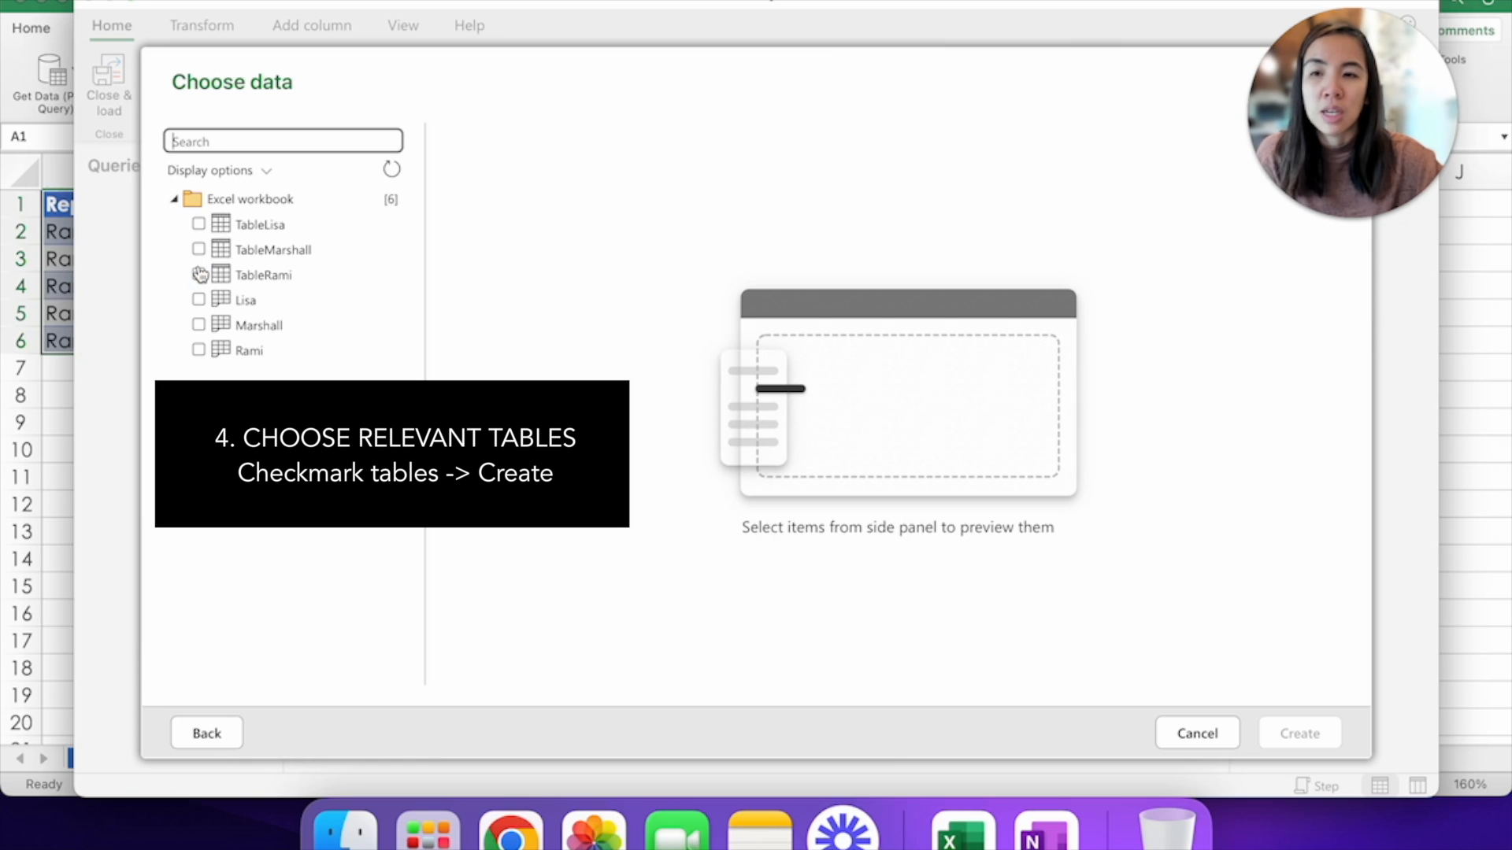
left_click(199, 225)
left_click(200, 250)
left_click(199, 275)
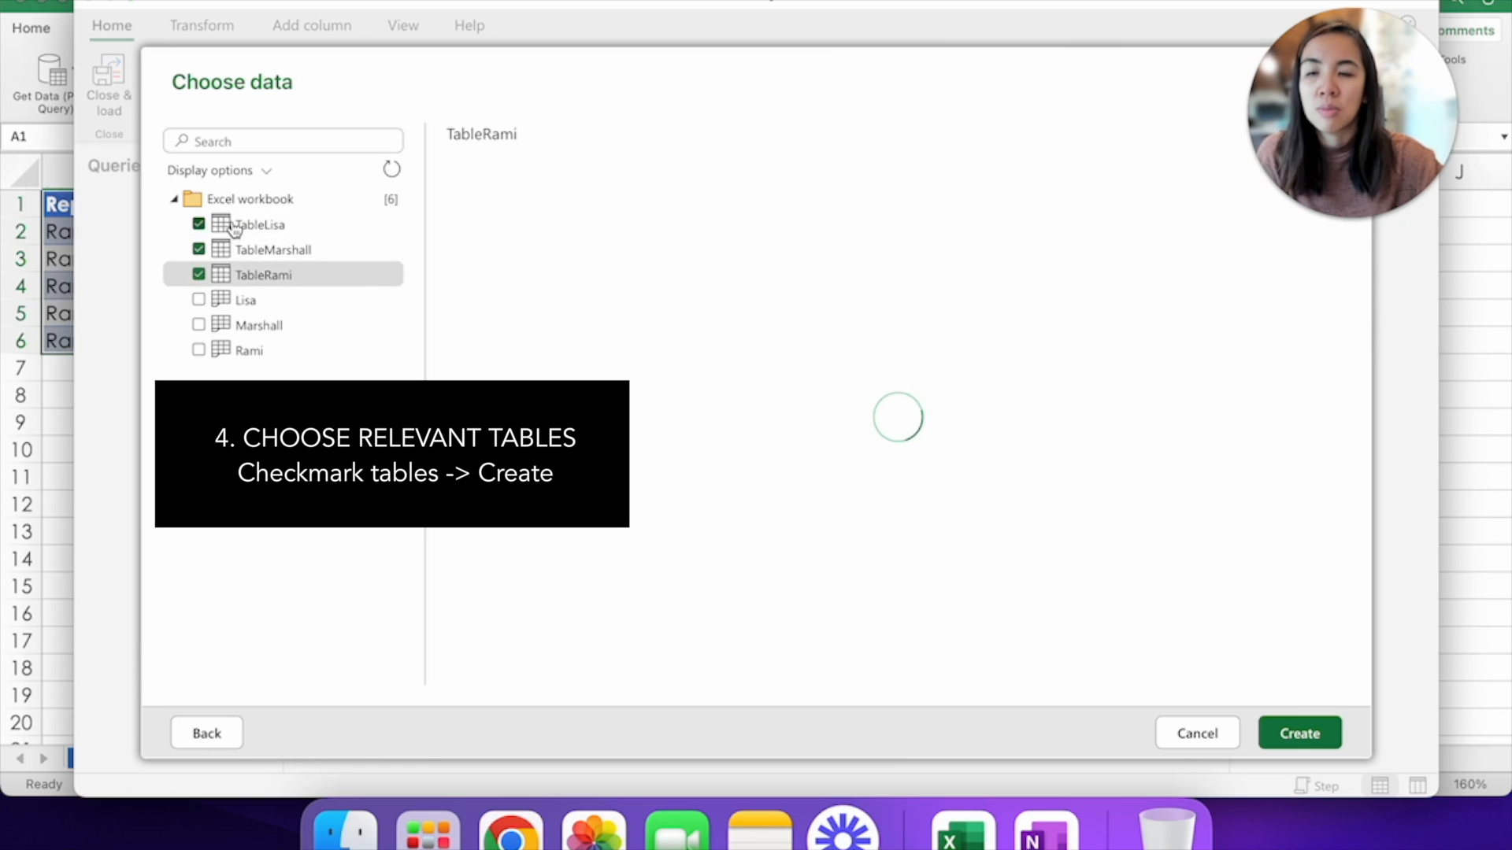
left_click(1322, 744)
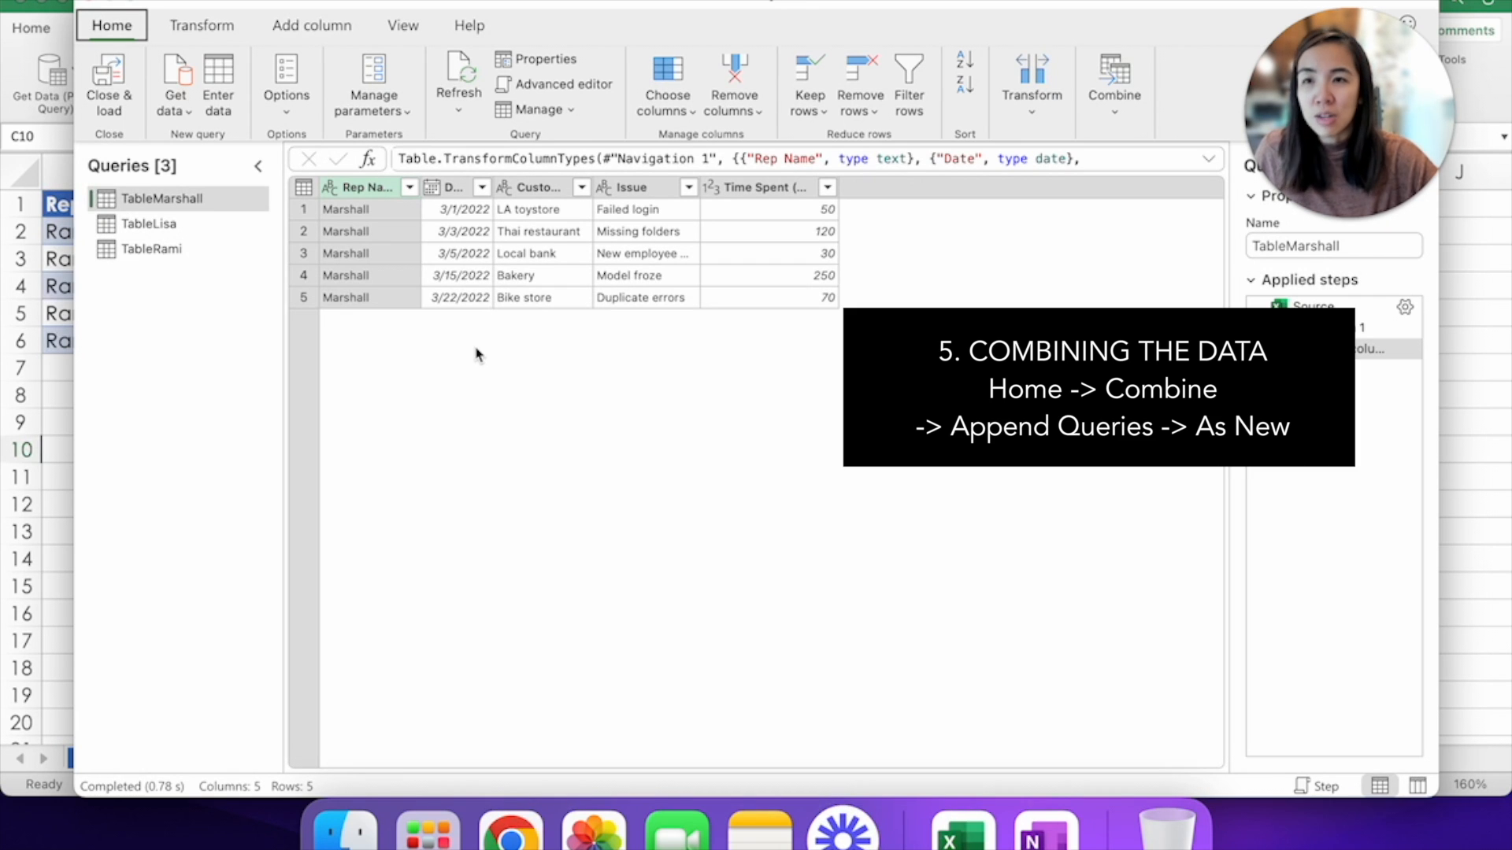
Append the three rep tables as a new query with the three-or-more-tables option, in first, second, third rep order.
left_click(1131, 118)
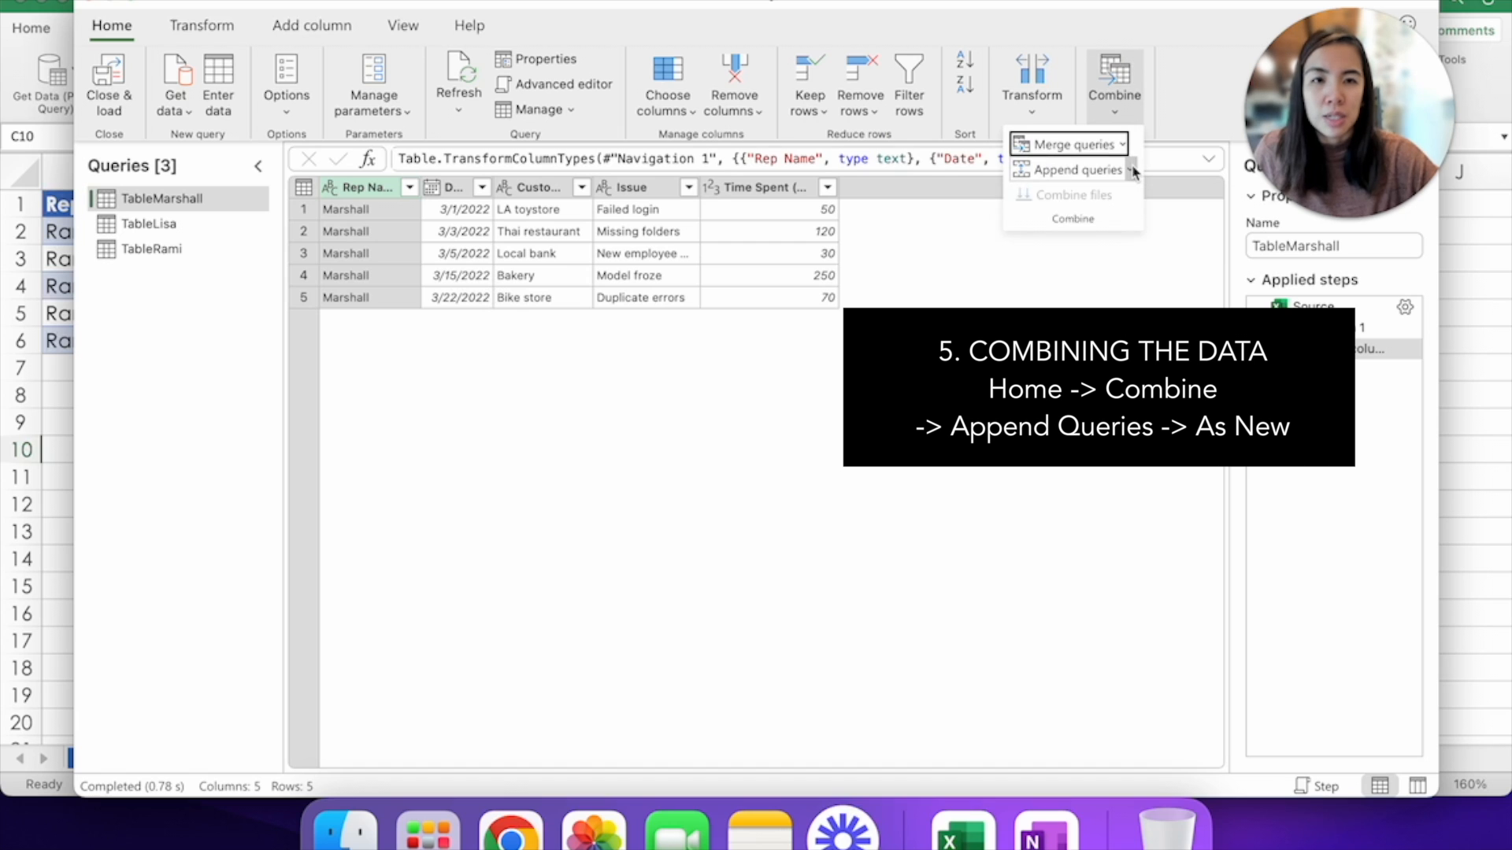
left_click(1132, 170)
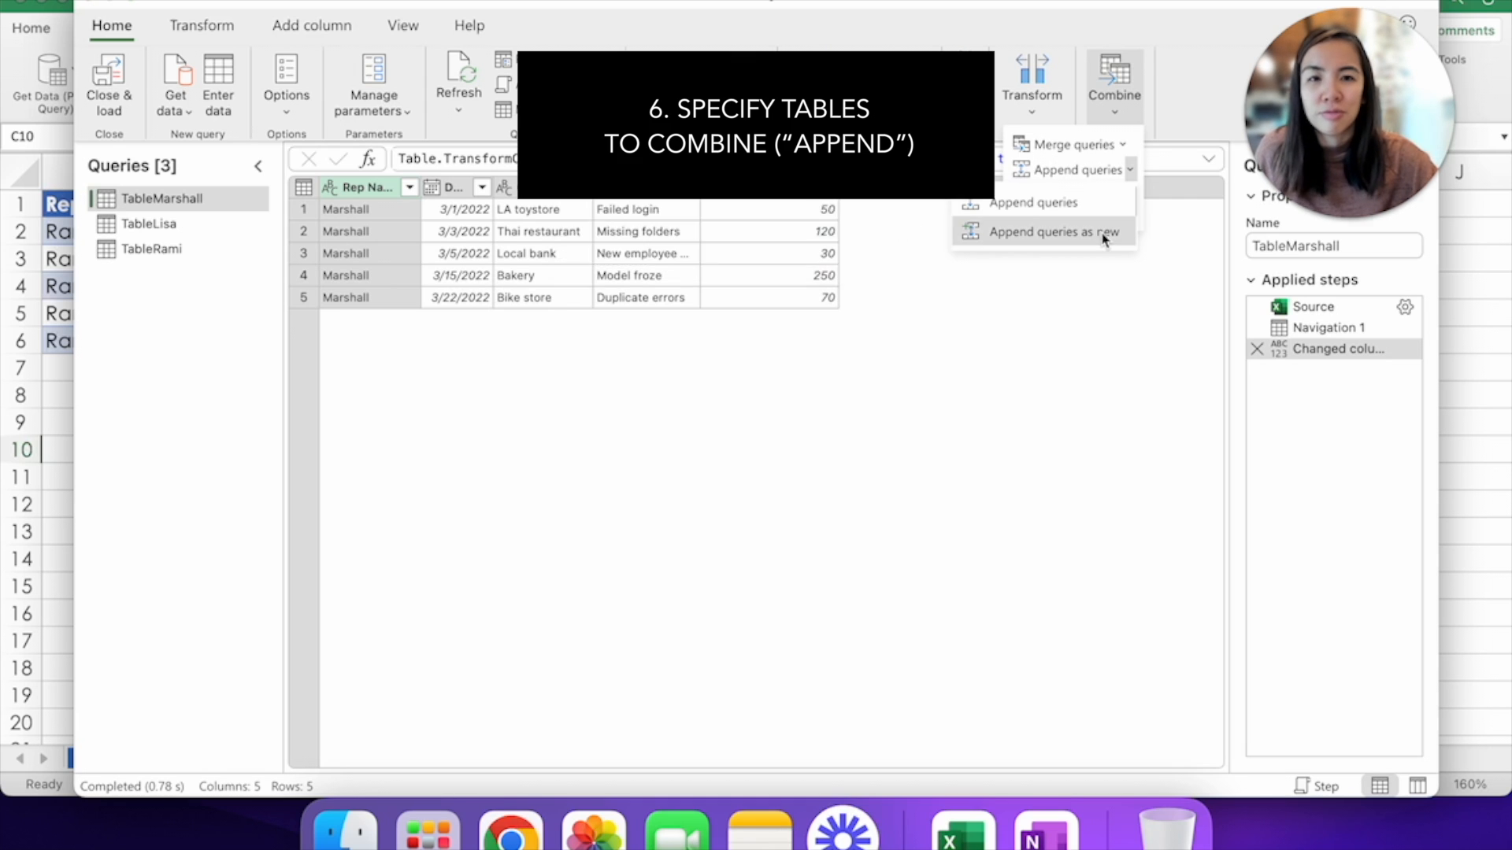
left_click(1096, 235)
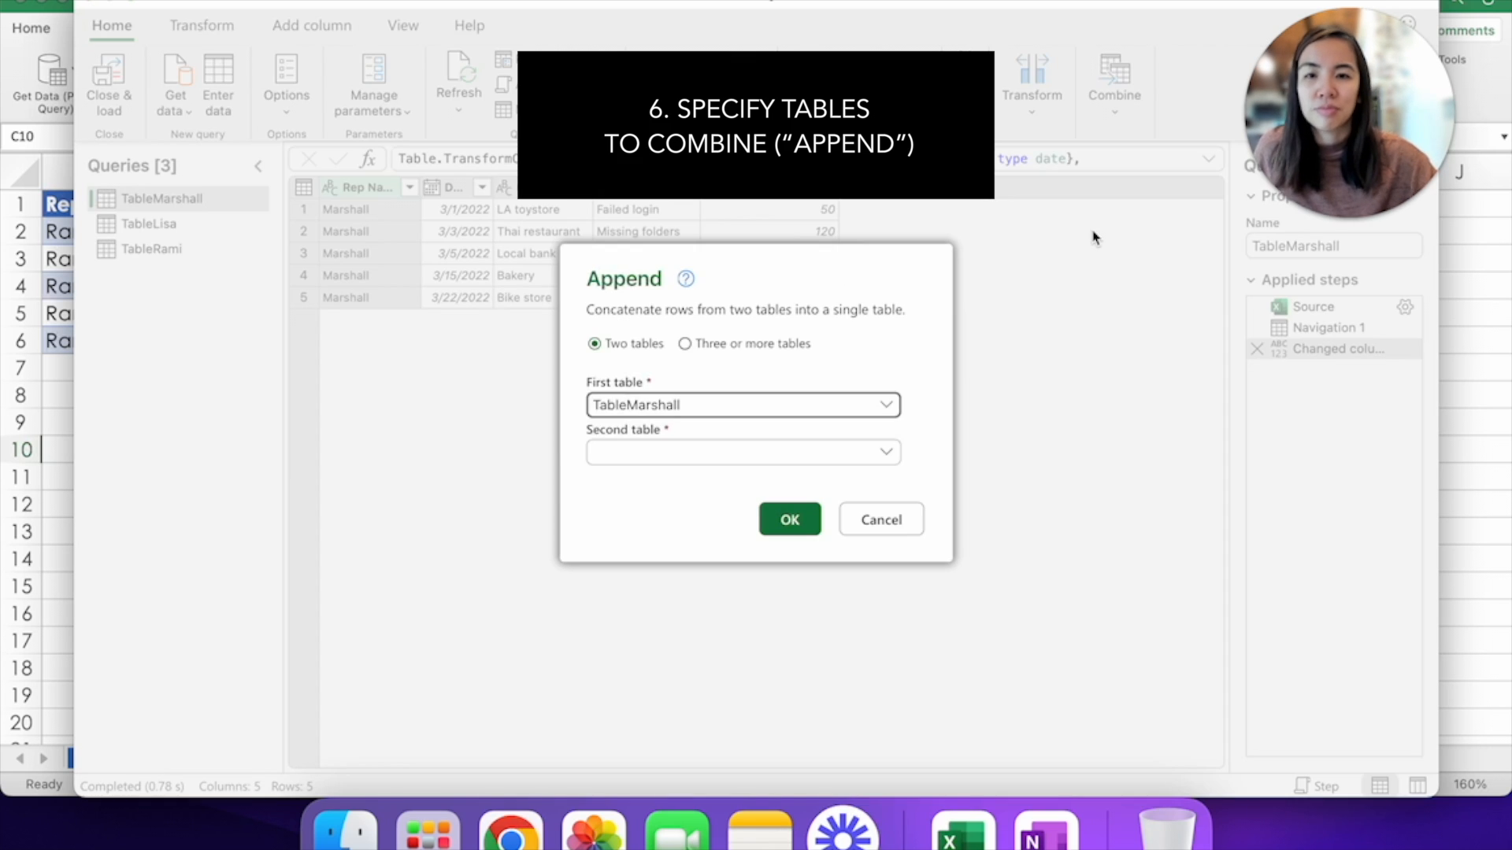
left_click(729, 351)
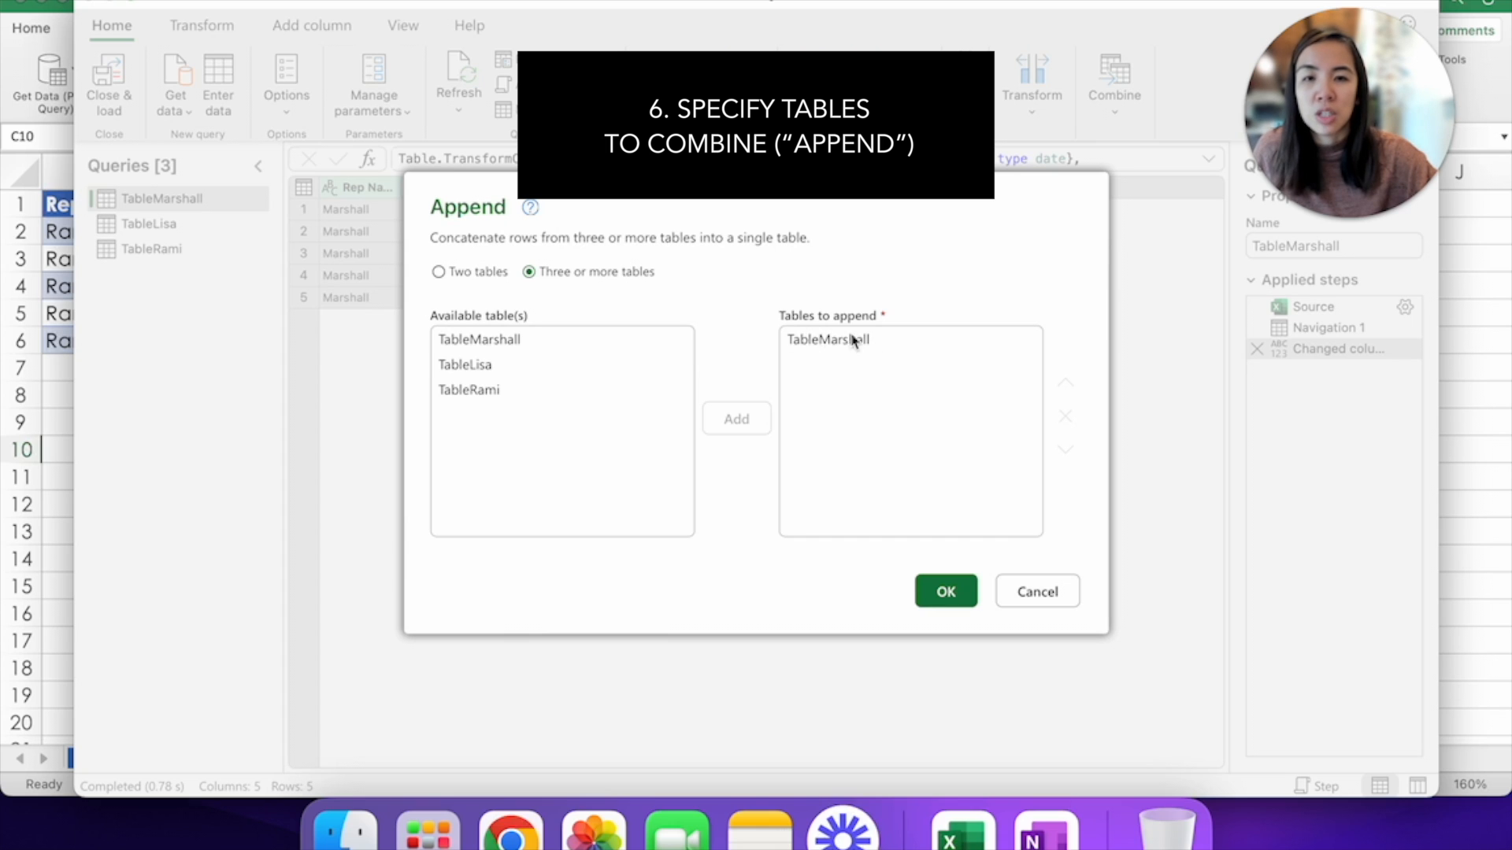
left_click(589, 367)
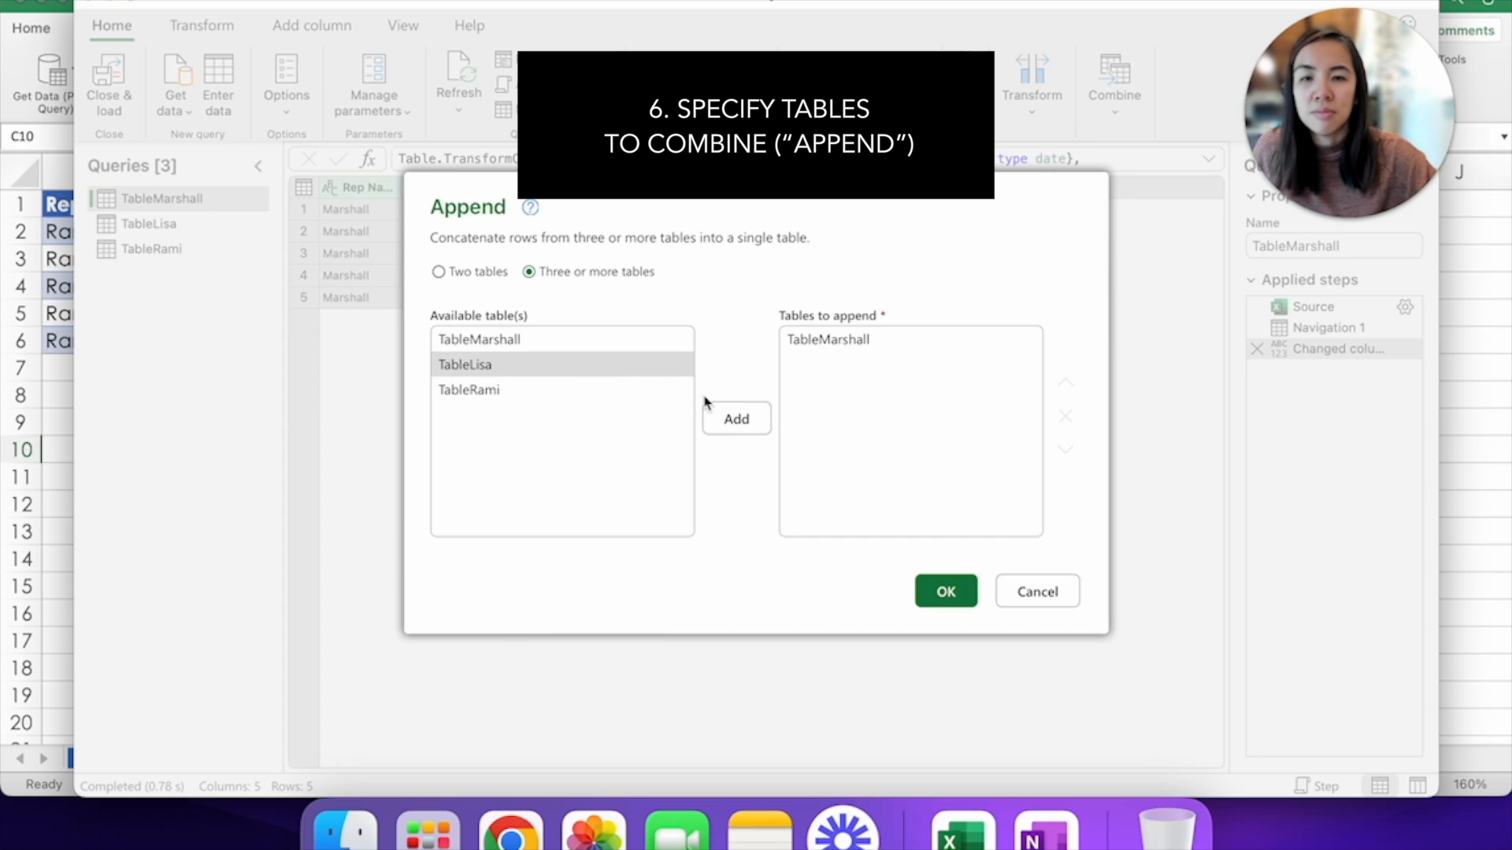
left_click(744, 429)
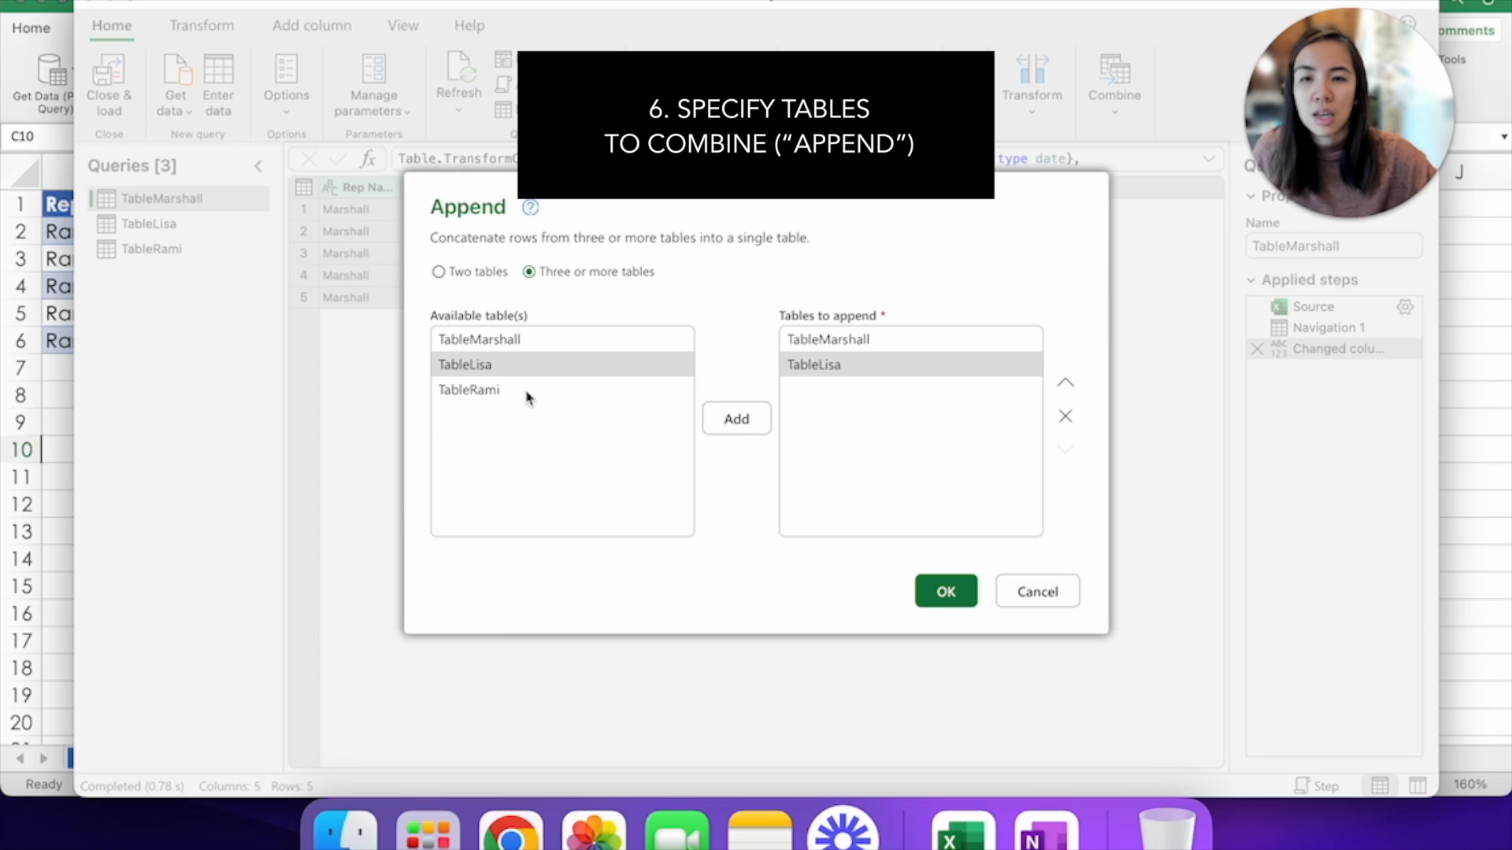
left_click(528, 397)
left_click(742, 419)
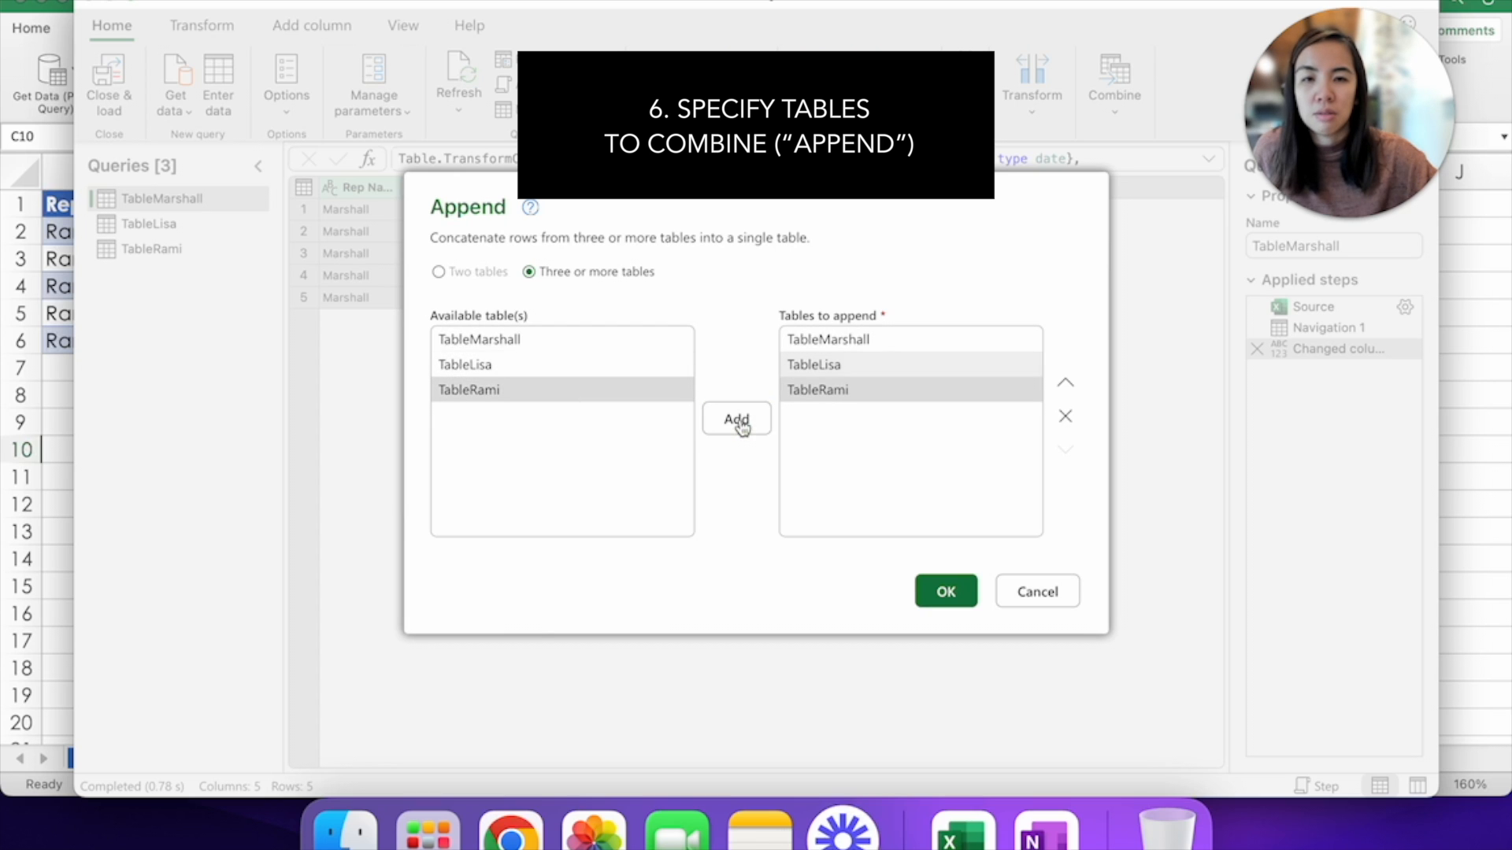
left_click(946, 593)
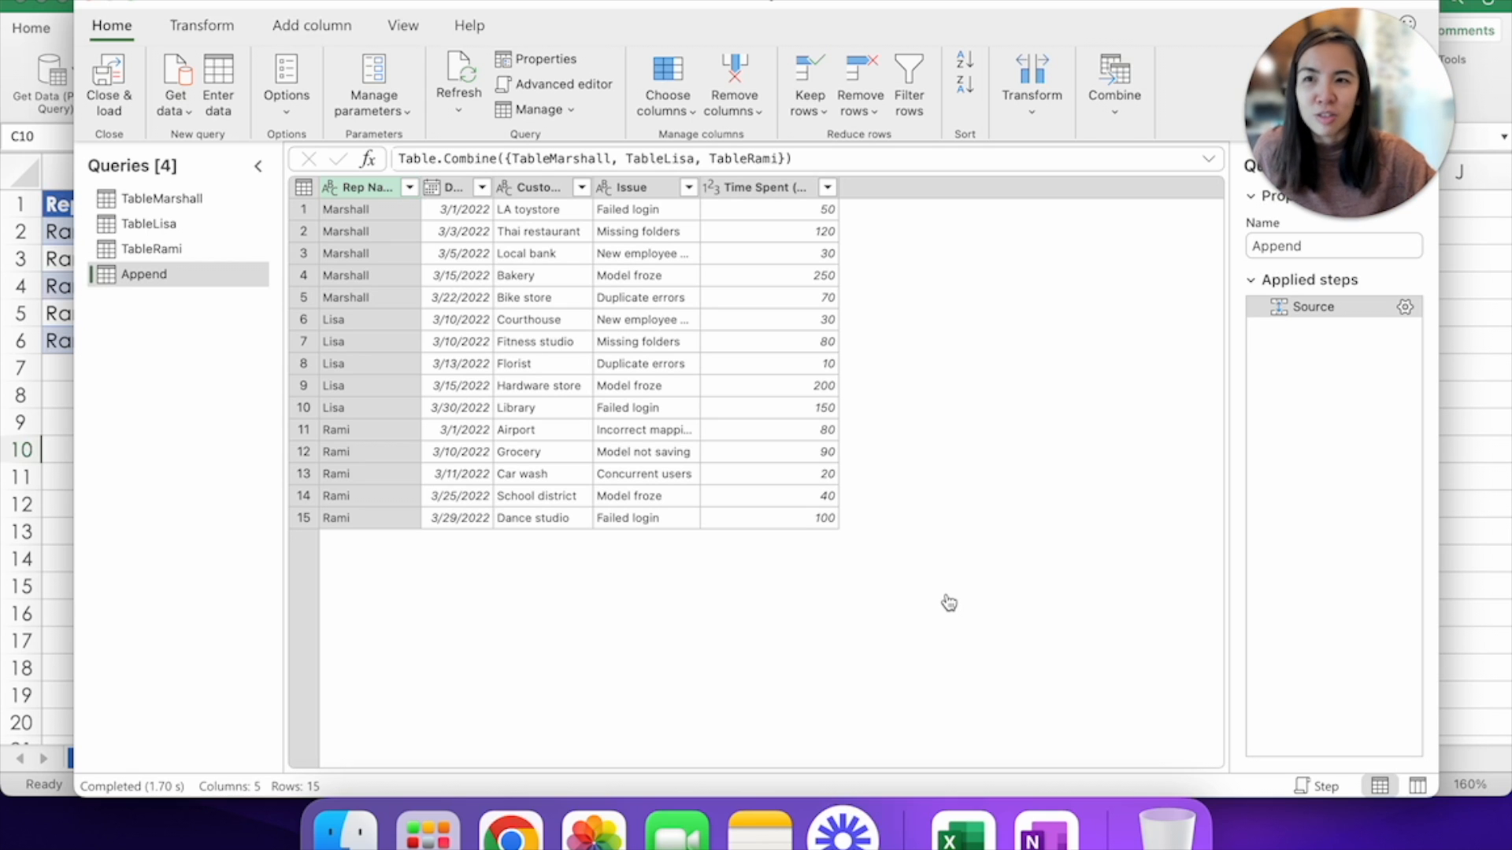
Close the query editor and load the appended query into the workbook.
left_click(111, 85)
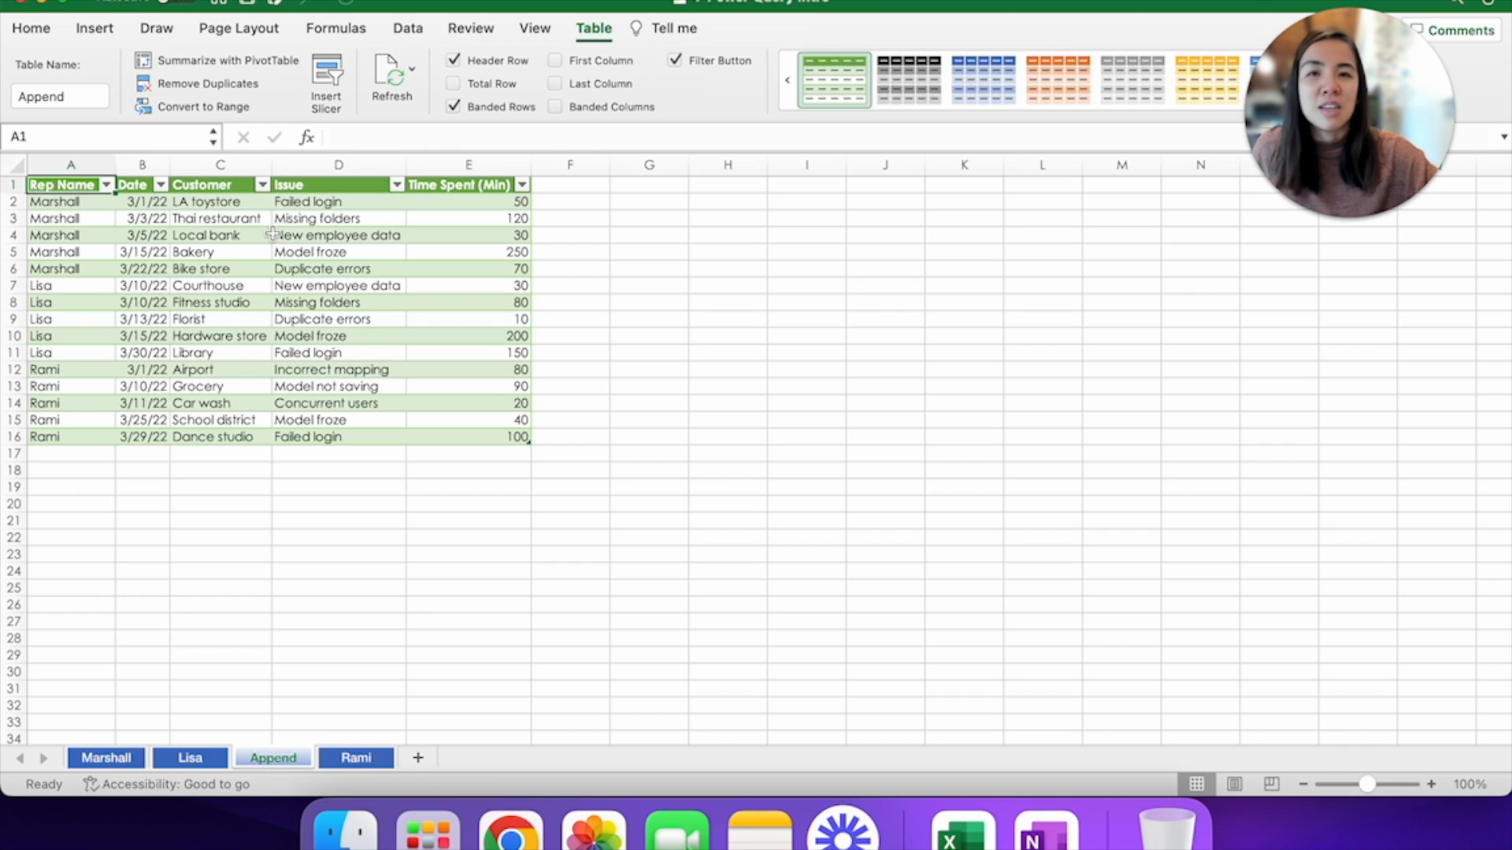
Summarize the appended table in a PivotTable on a new worksheet, with Rep Name as rows and the sum of Time Spent (Min) as values.
left_click(266, 65)
left_click(967, 443)
scroll(1316, 320, "down", 1)
left_click_drag(1288, 327, 1418, 606)
scroll(1316, 270, "up", 1)
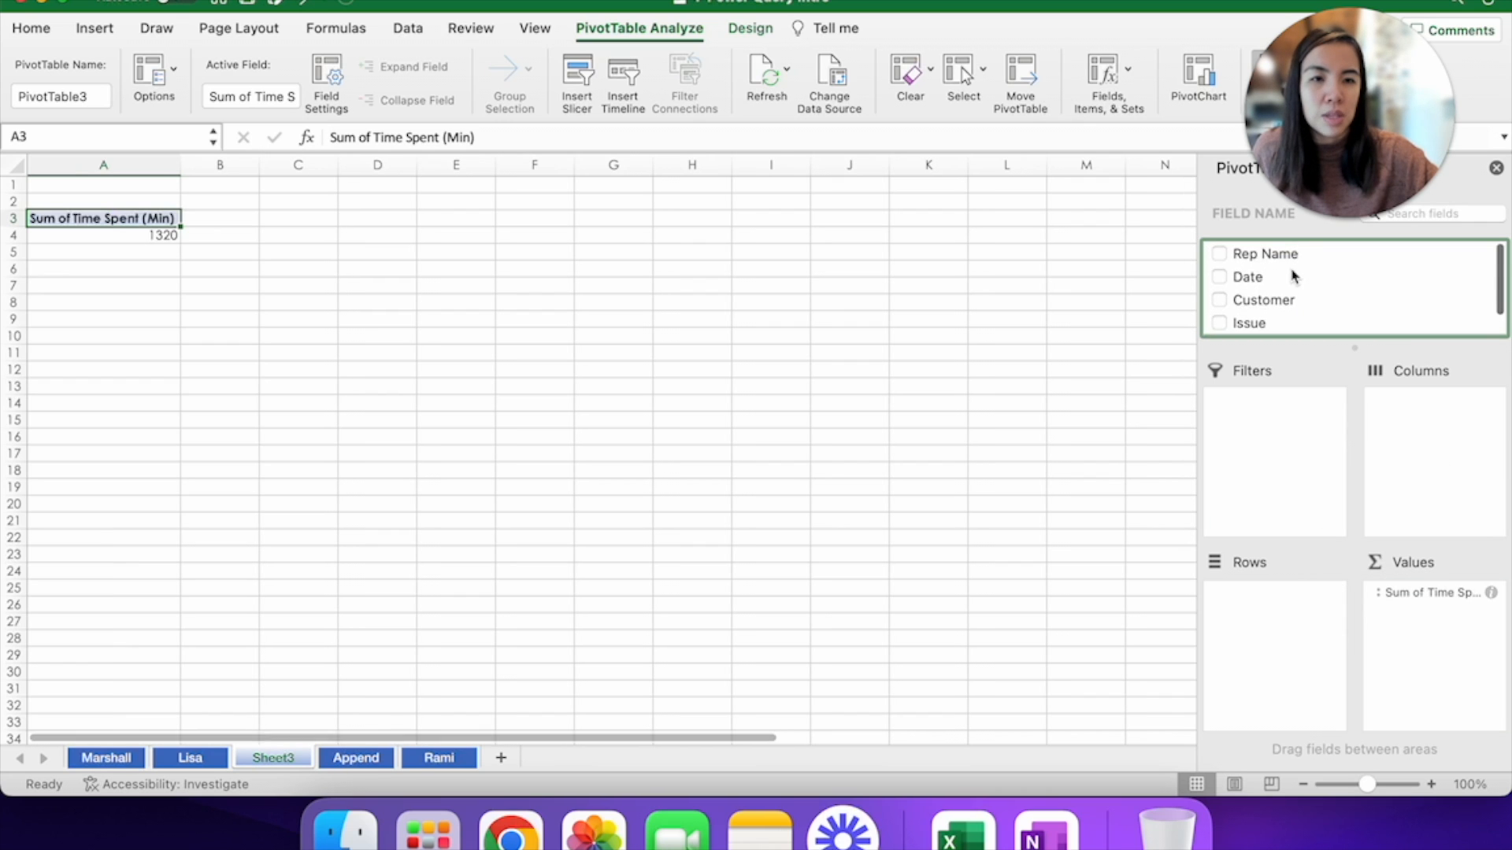
left_click_drag(1284, 255, 1280, 622)
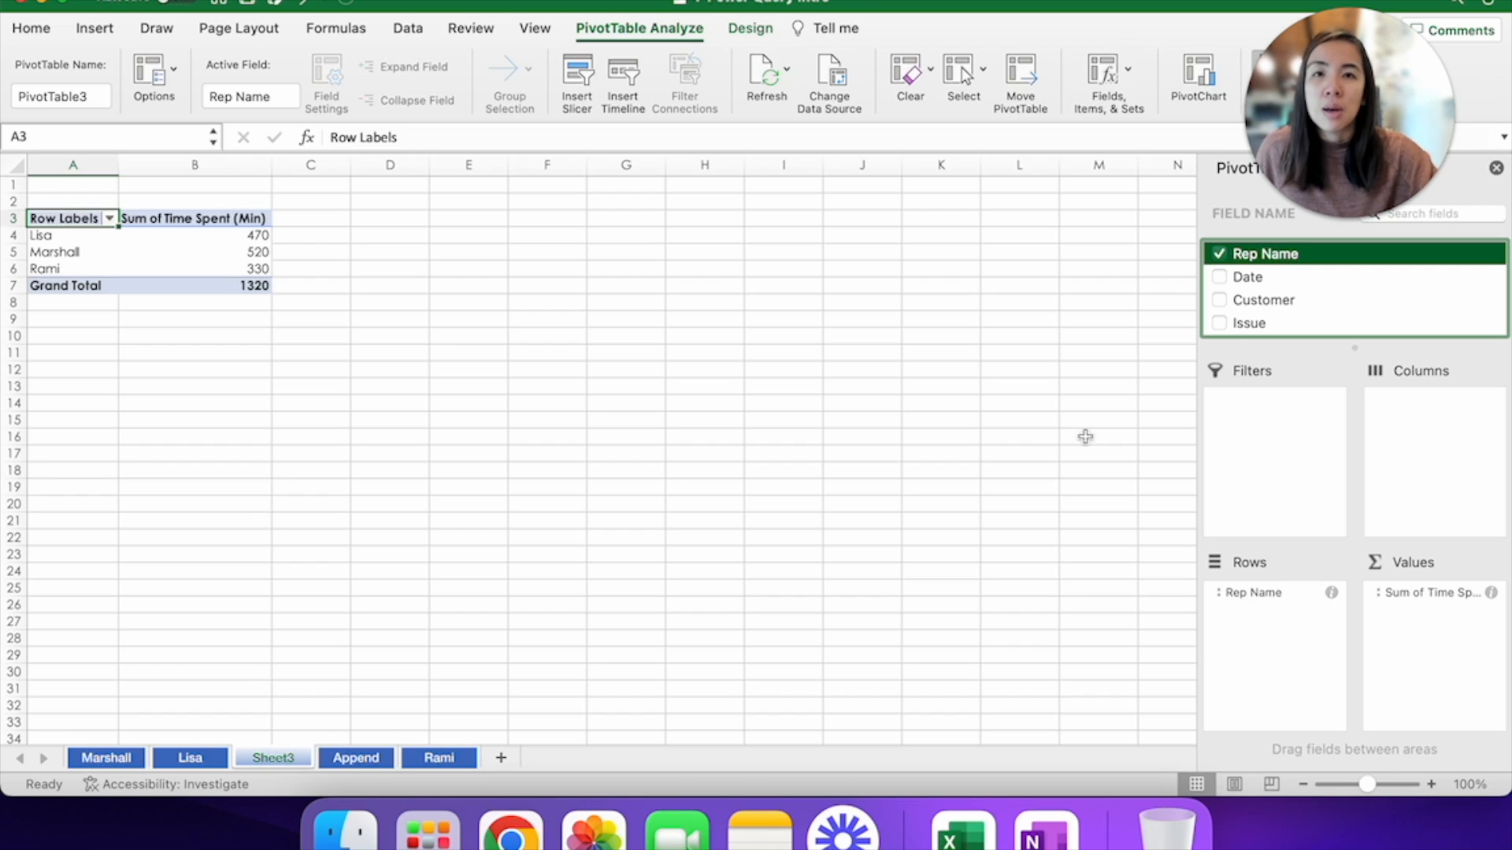
Open the Power Query Editor to look at the refresh options for the first rep's query, and return to the workbook.
left_click(407, 28)
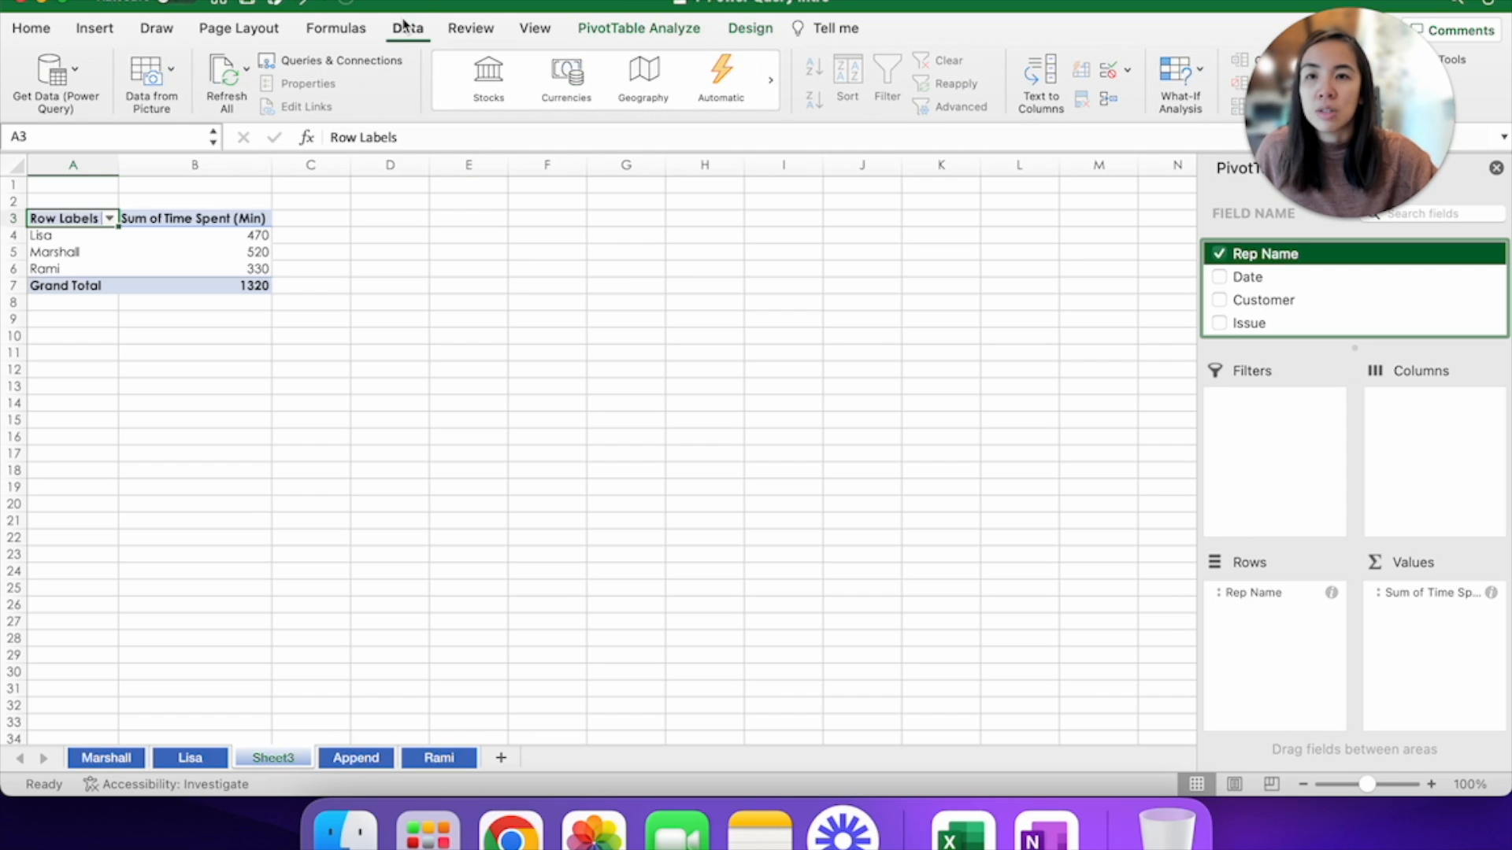
left_click(76, 85)
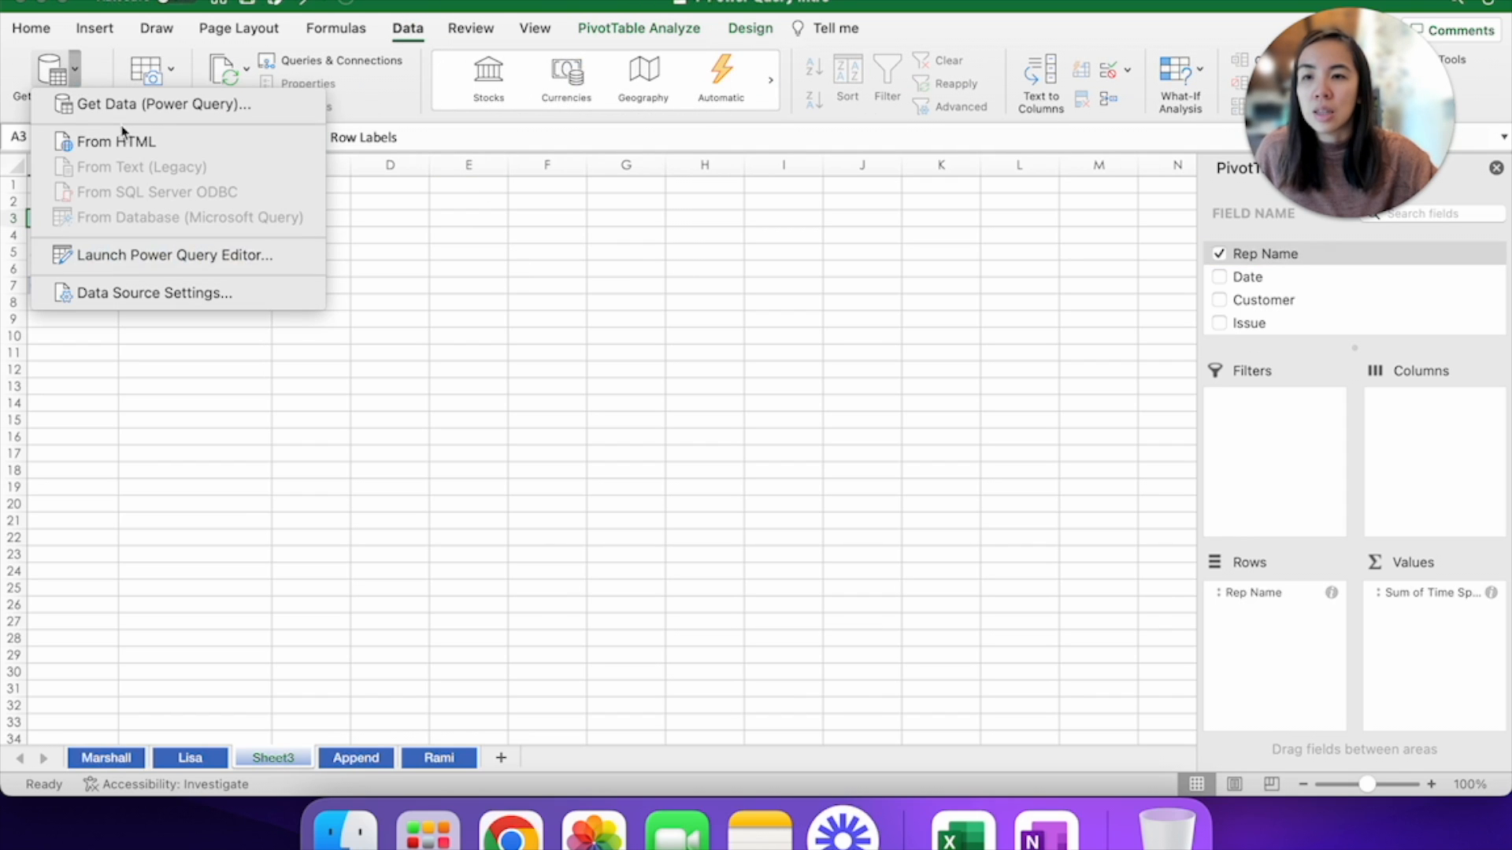
left_click(281, 265)
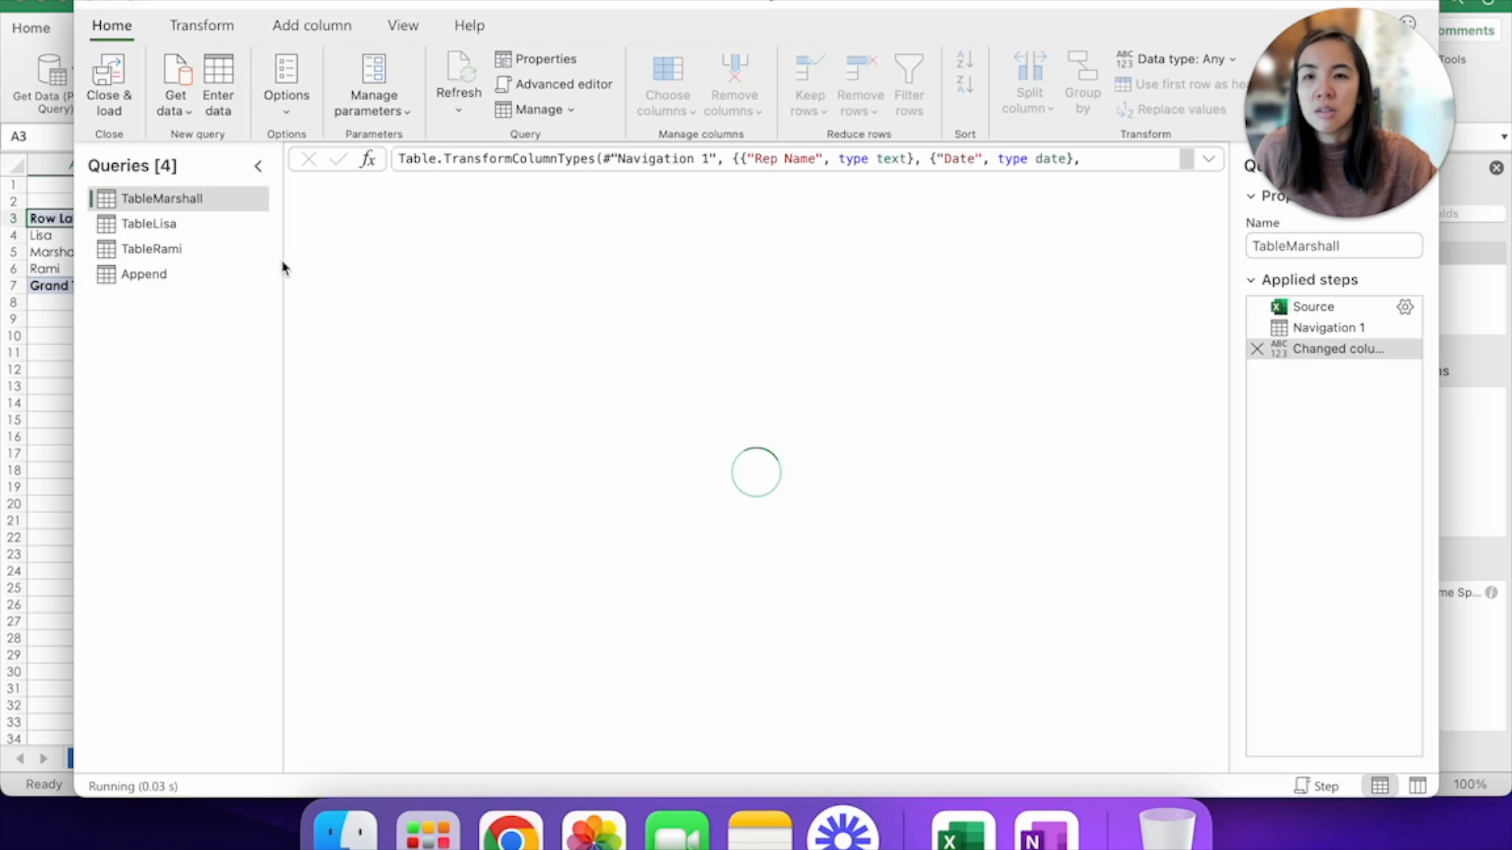
left_click(448, 118)
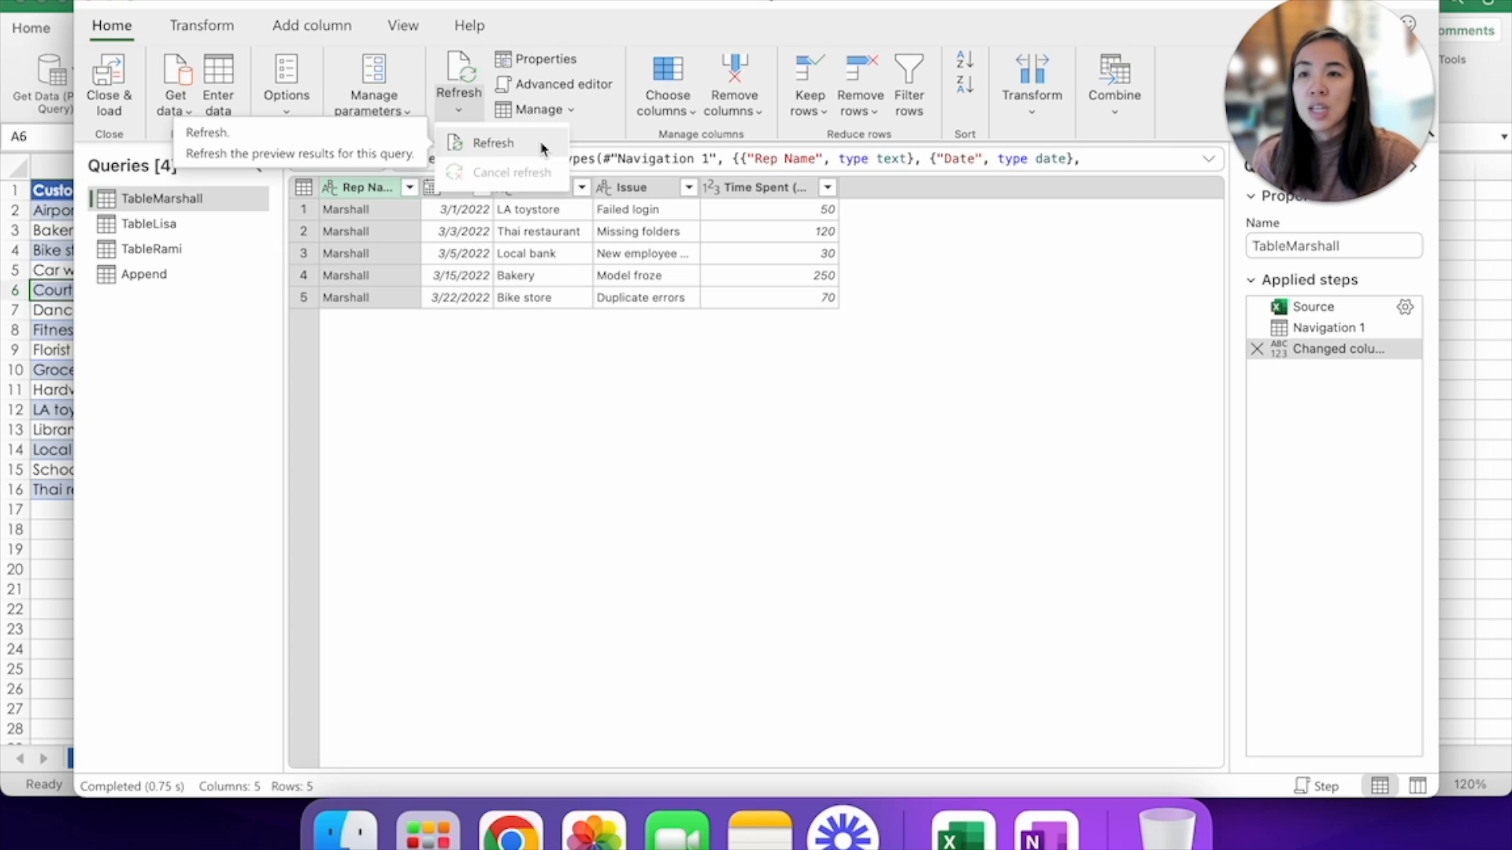
left_click(111, 93)
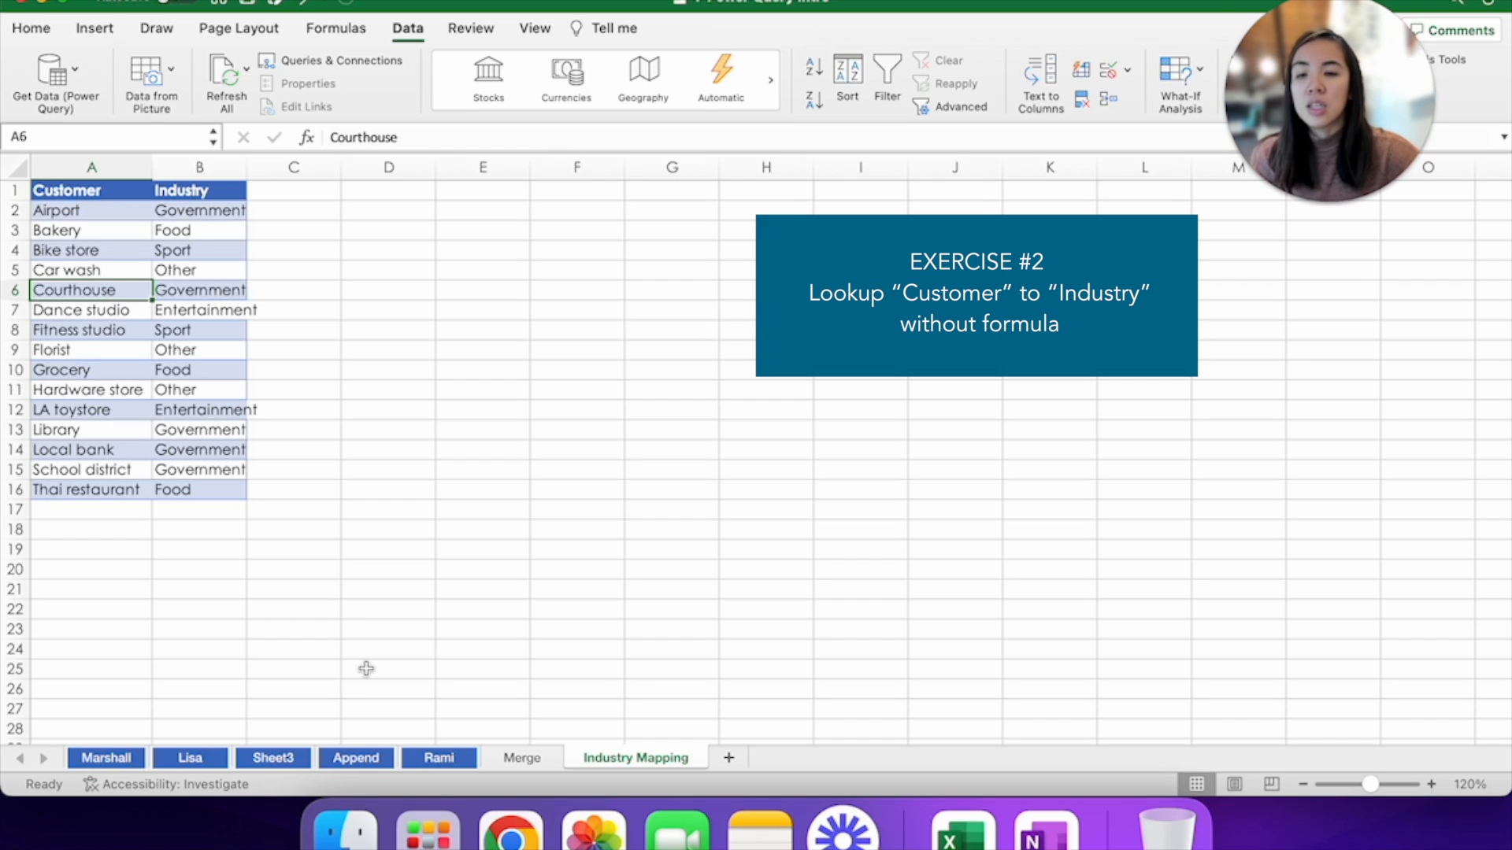
Convert the Customer and Industry range on the Industry Mapping sheet into a table.
left_click(374, 766)
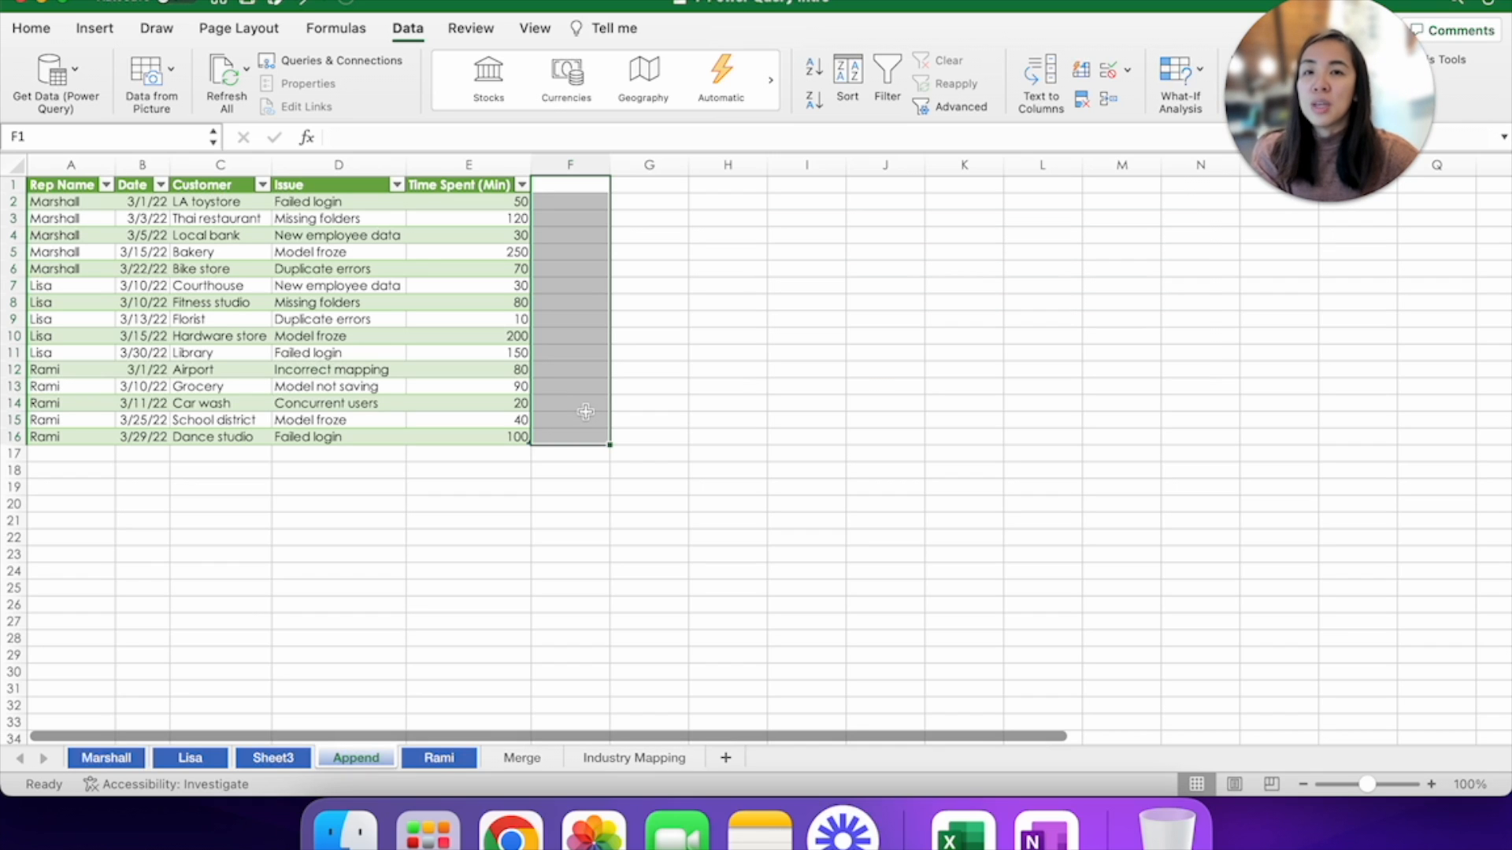
left_click(585, 202)
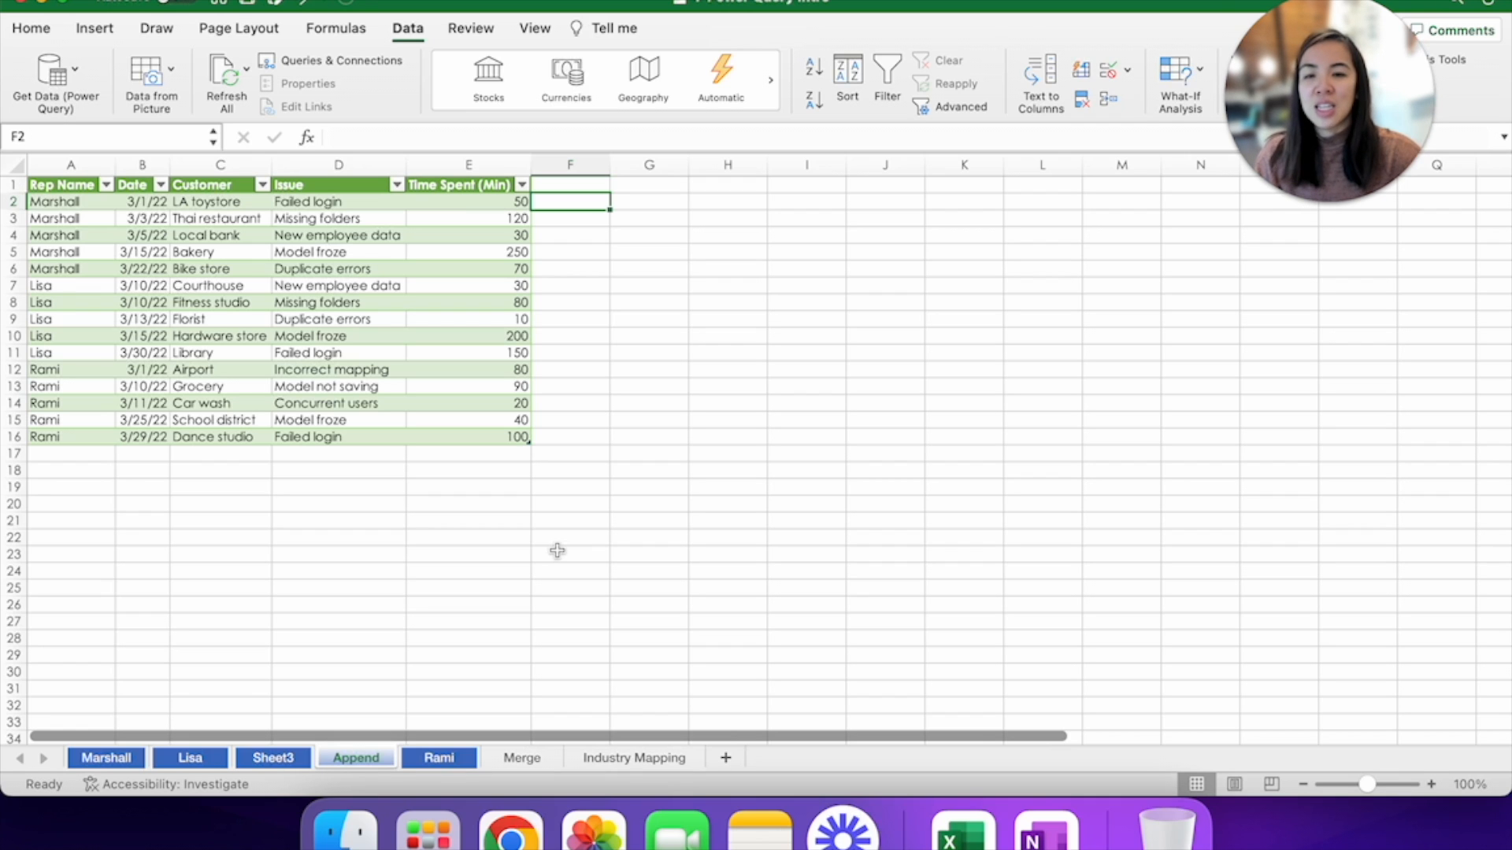
left_click(616, 760)
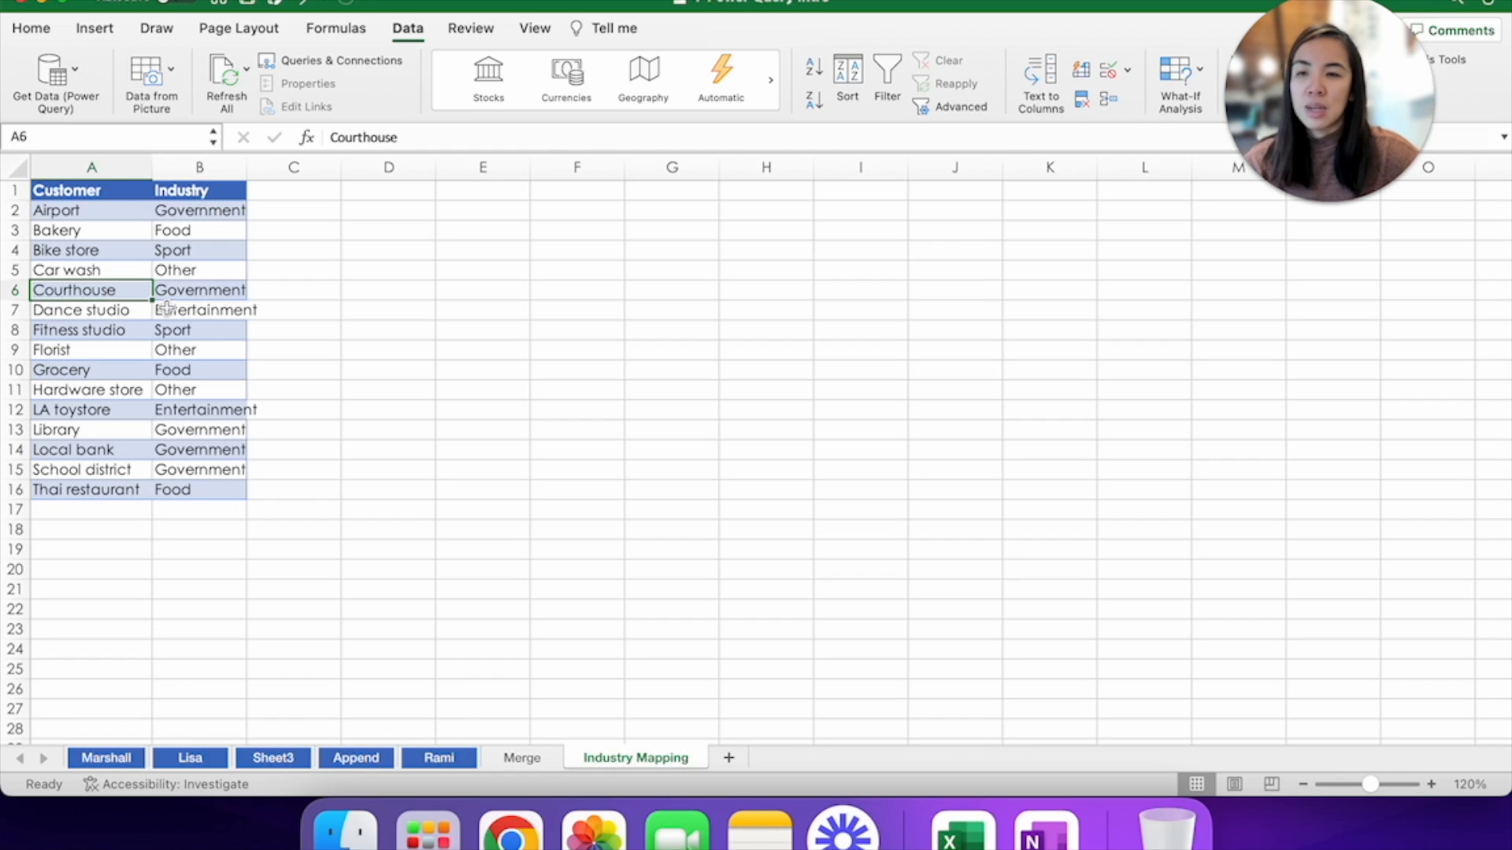
key("ctrl+t")
left_click(826, 289)
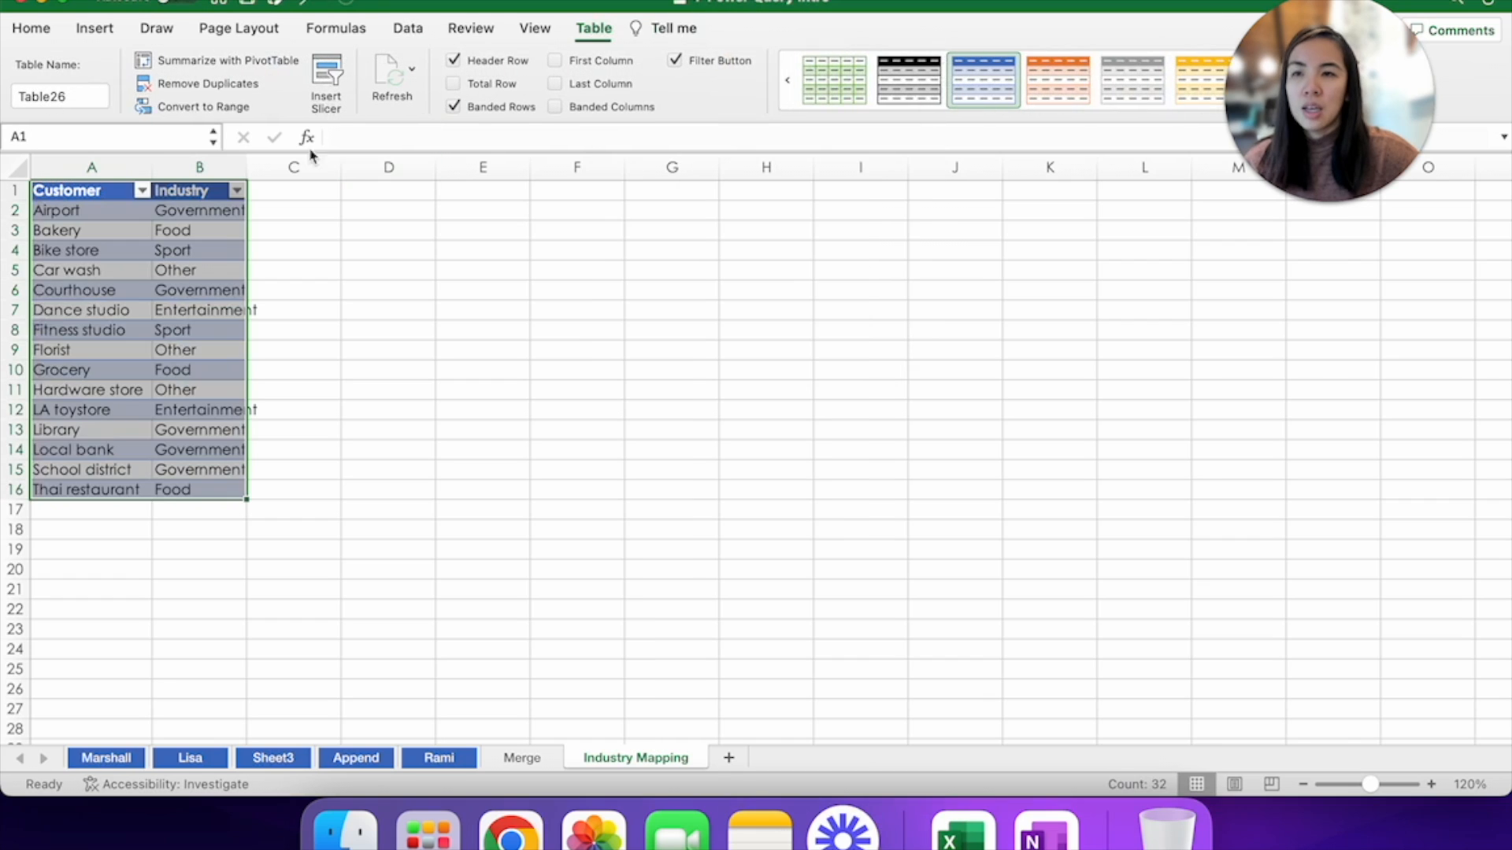
Name the industry mapping table TableIndustry.
left_click(90, 97)
key("BackSpace")
key("BackSpace")
type("Industry")
key("Return")
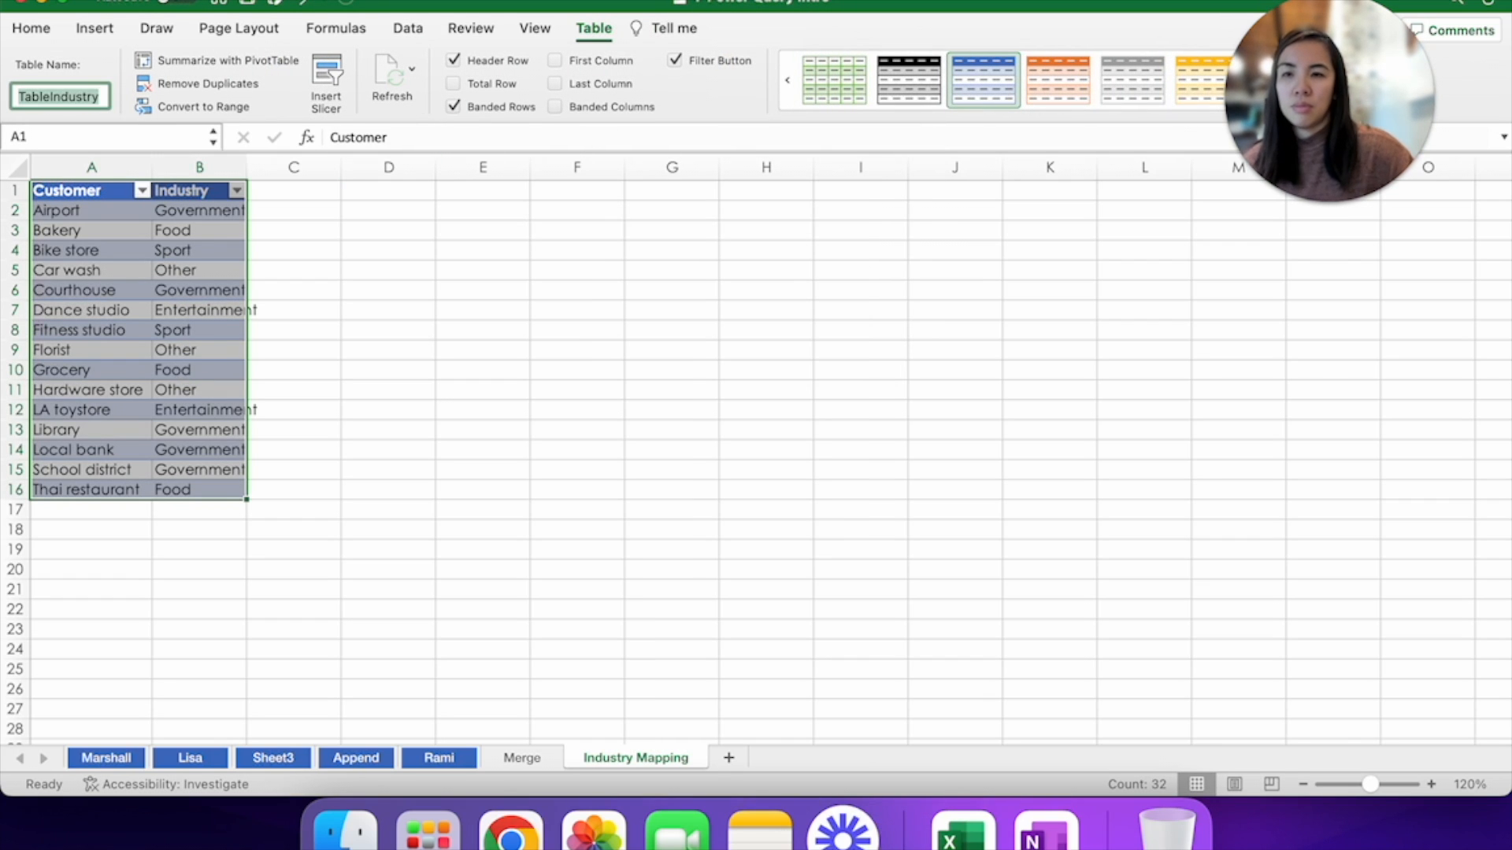
left_click(330, 230)
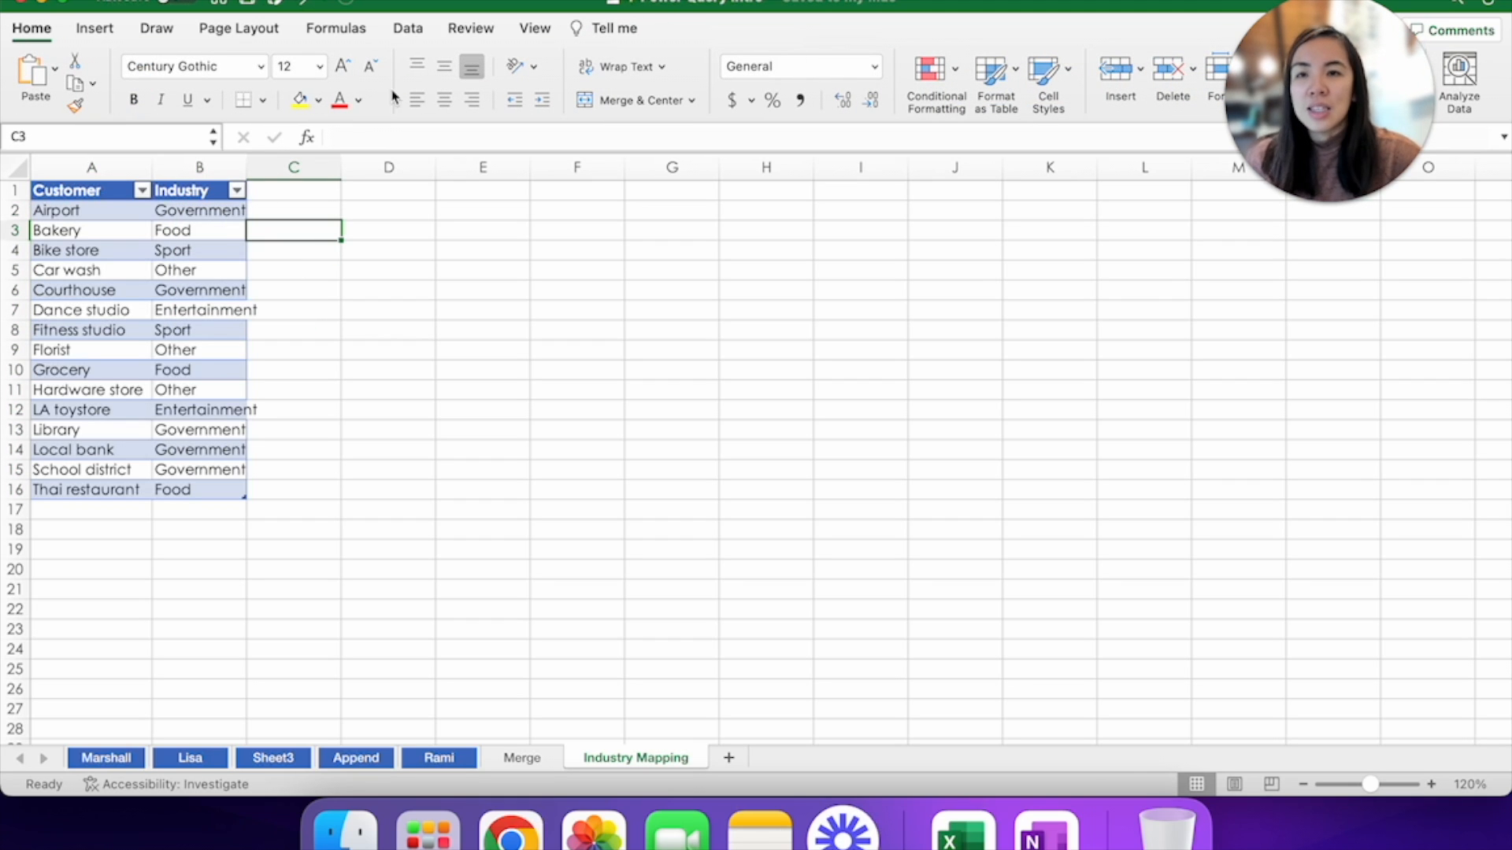
In the Power Query Editor, import TableIndustry from the local workbook 4-Power Query Intro.xlsx in the Excel files folder as a query.
left_click(417, 29)
left_click(77, 79)
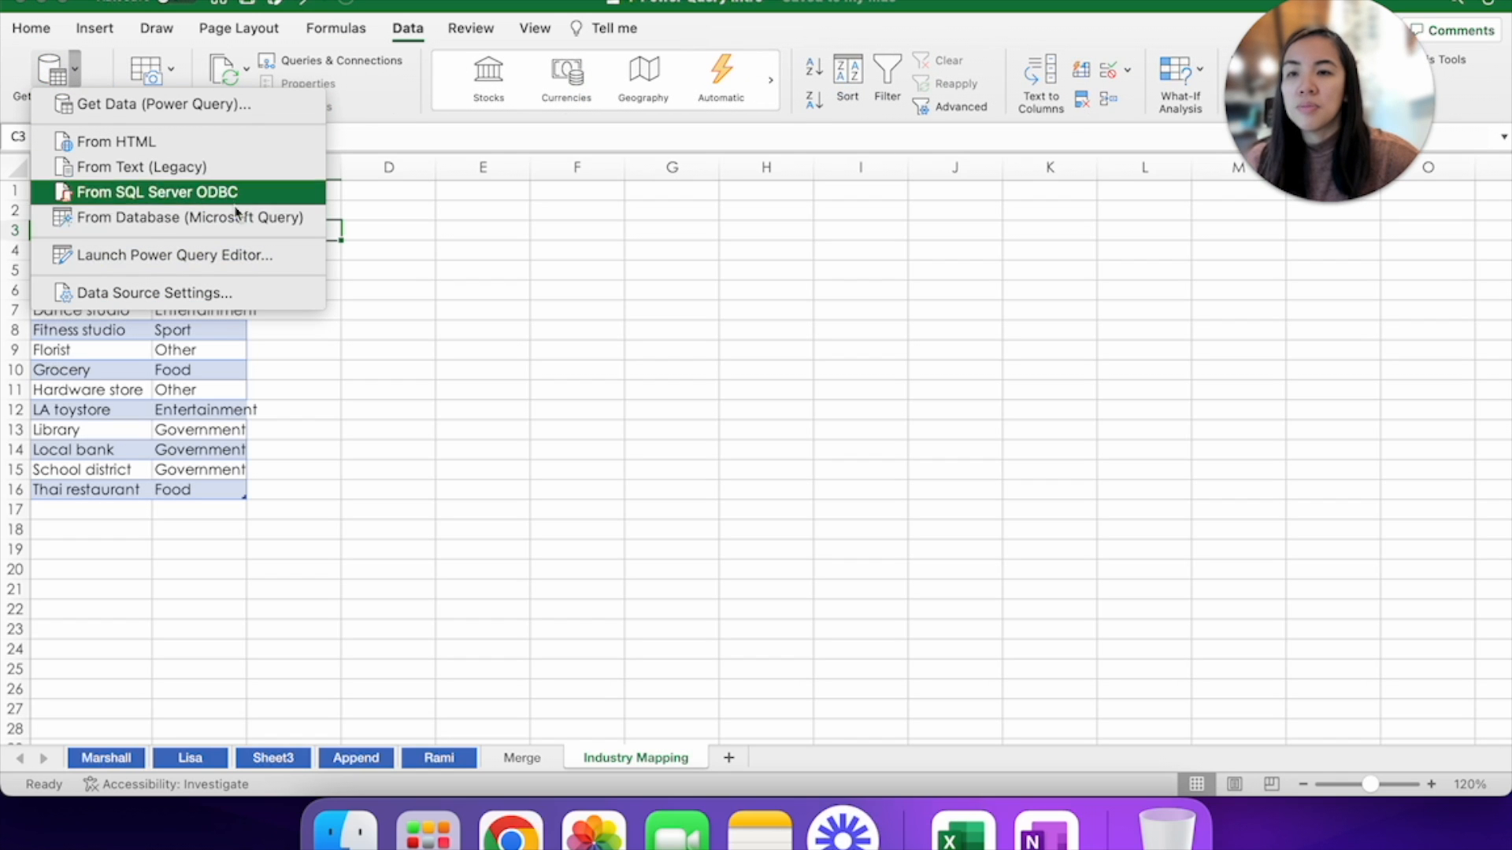
left_click(275, 256)
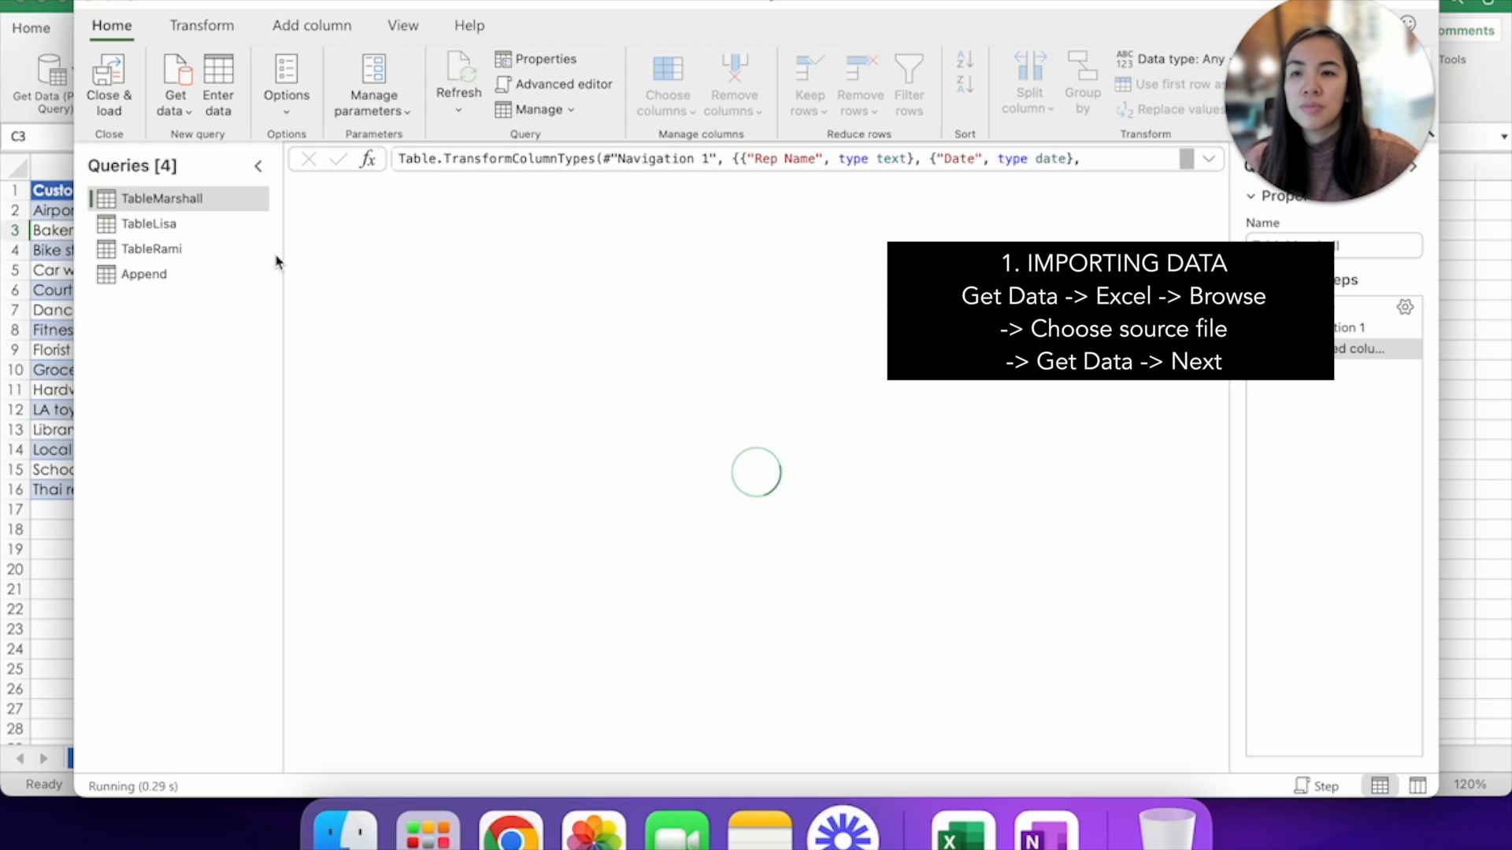
left_click(185, 117)
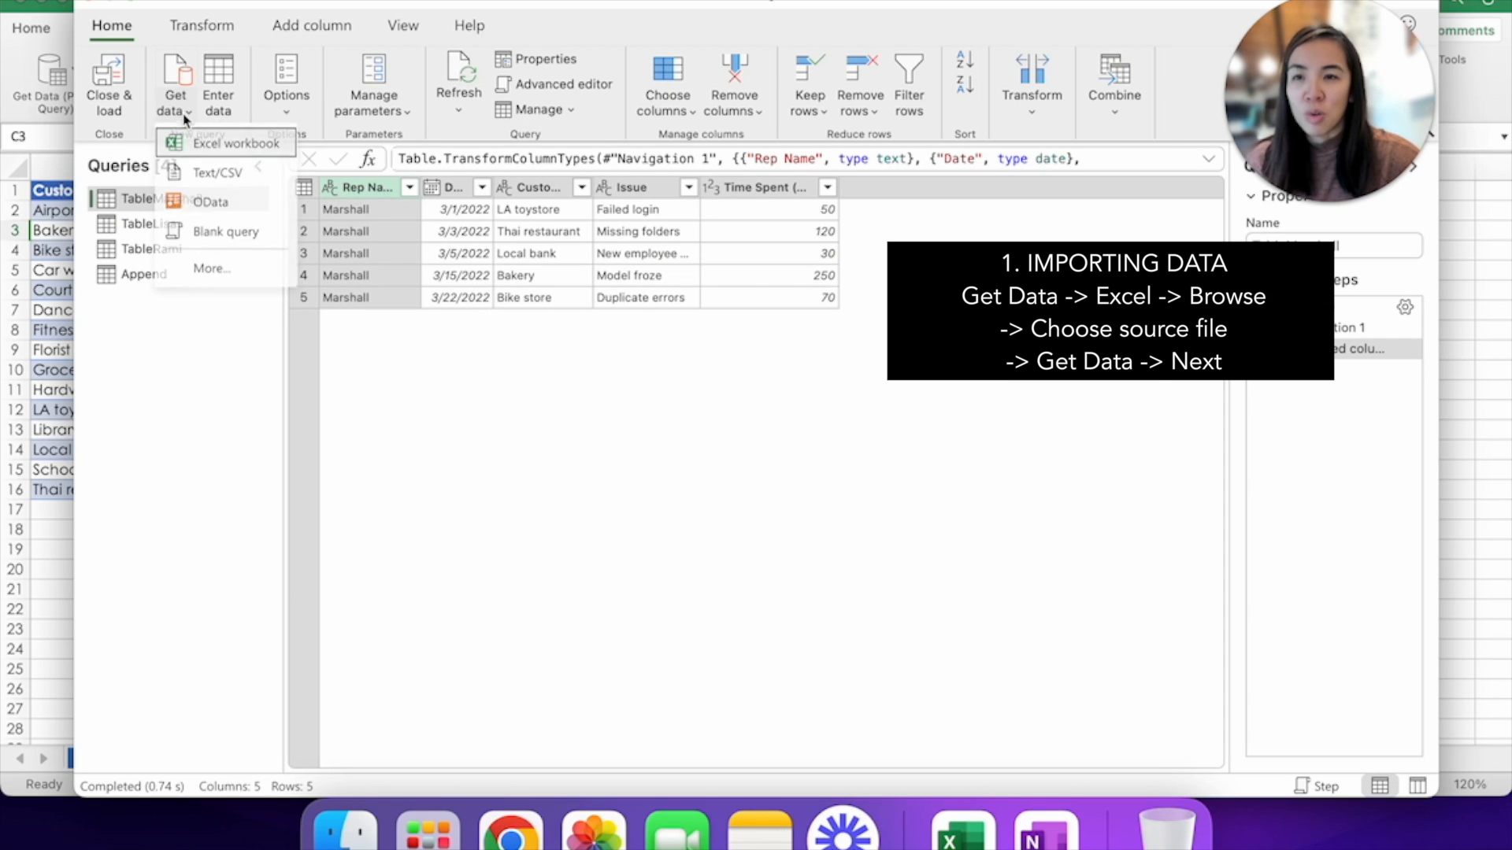
left_click(209, 150)
left_click(517, 202)
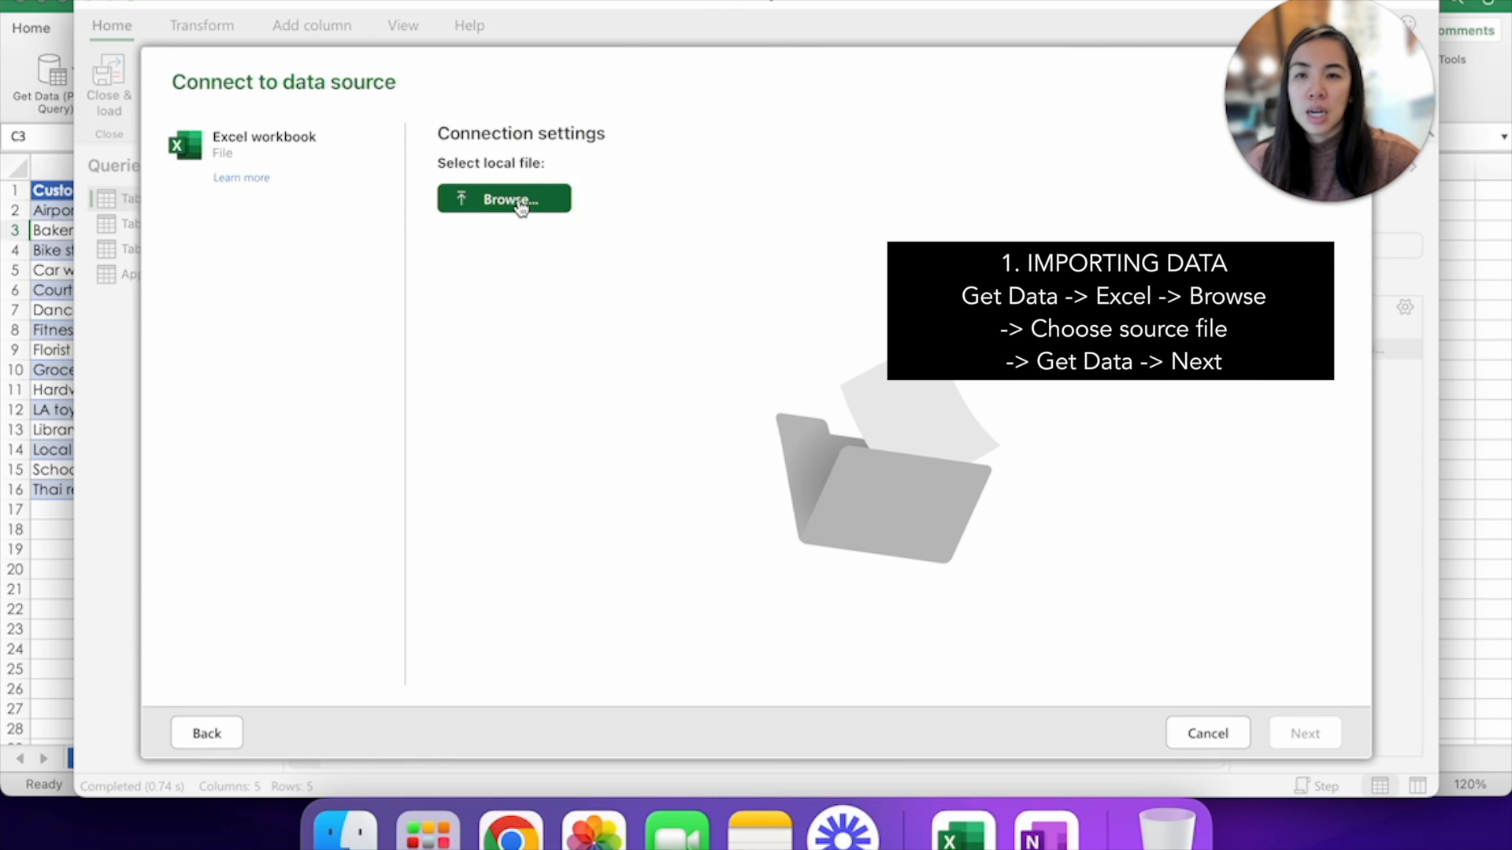
left_click(348, 210)
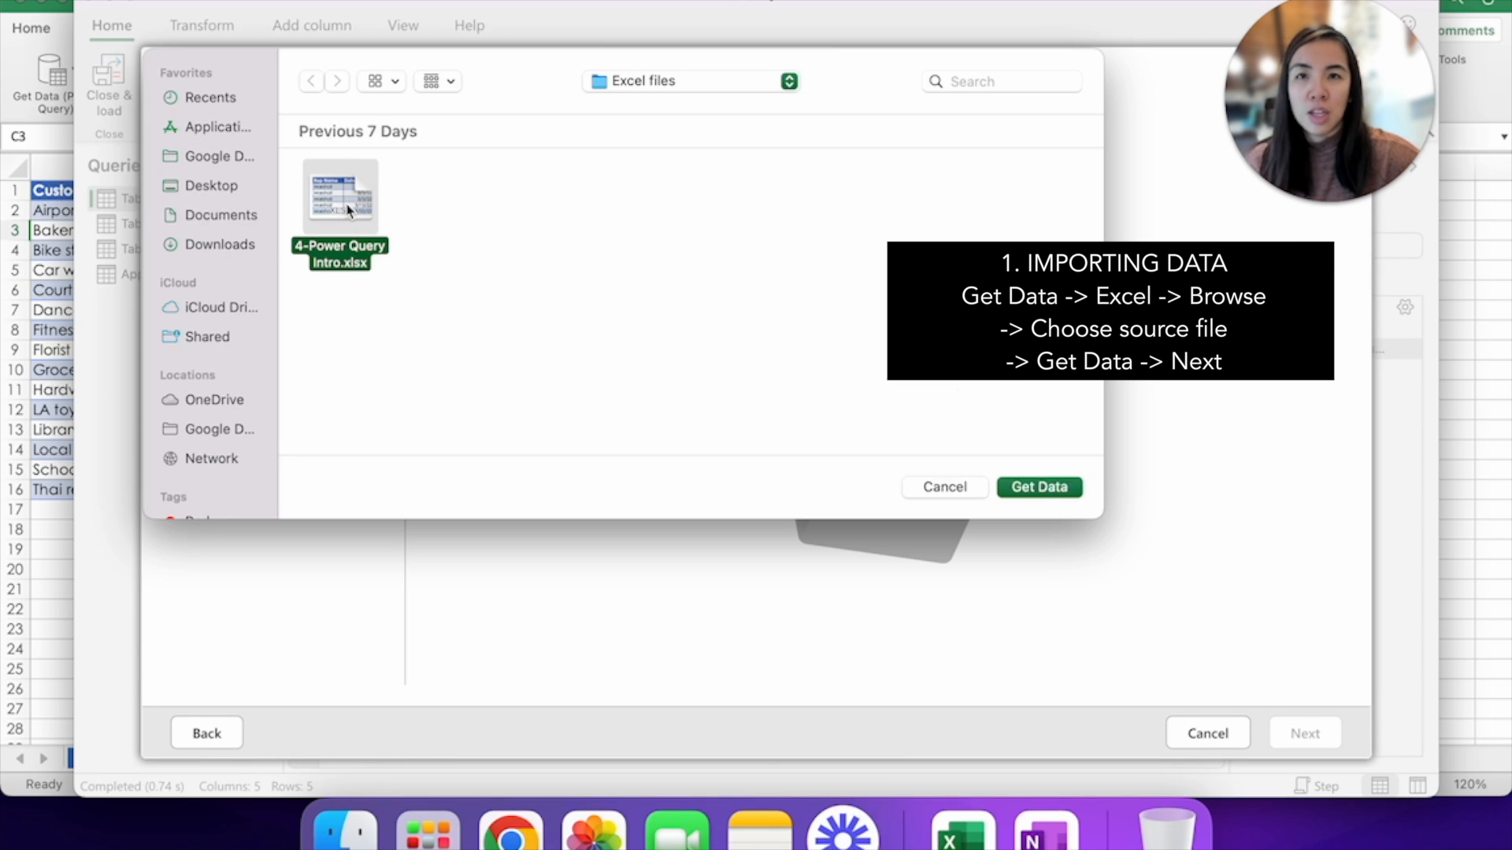
left_click(1038, 489)
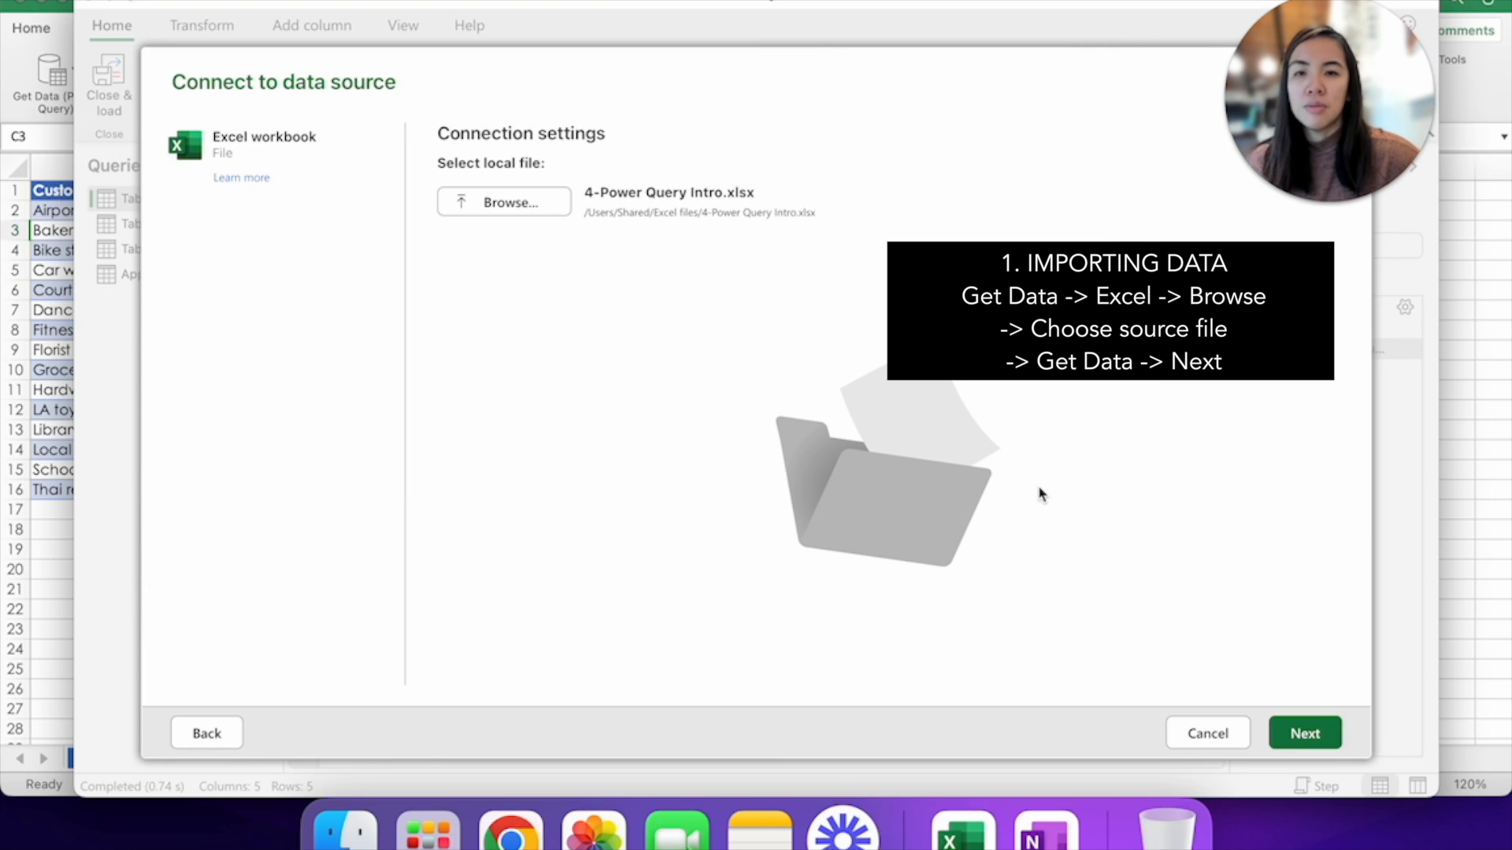
left_click(1325, 736)
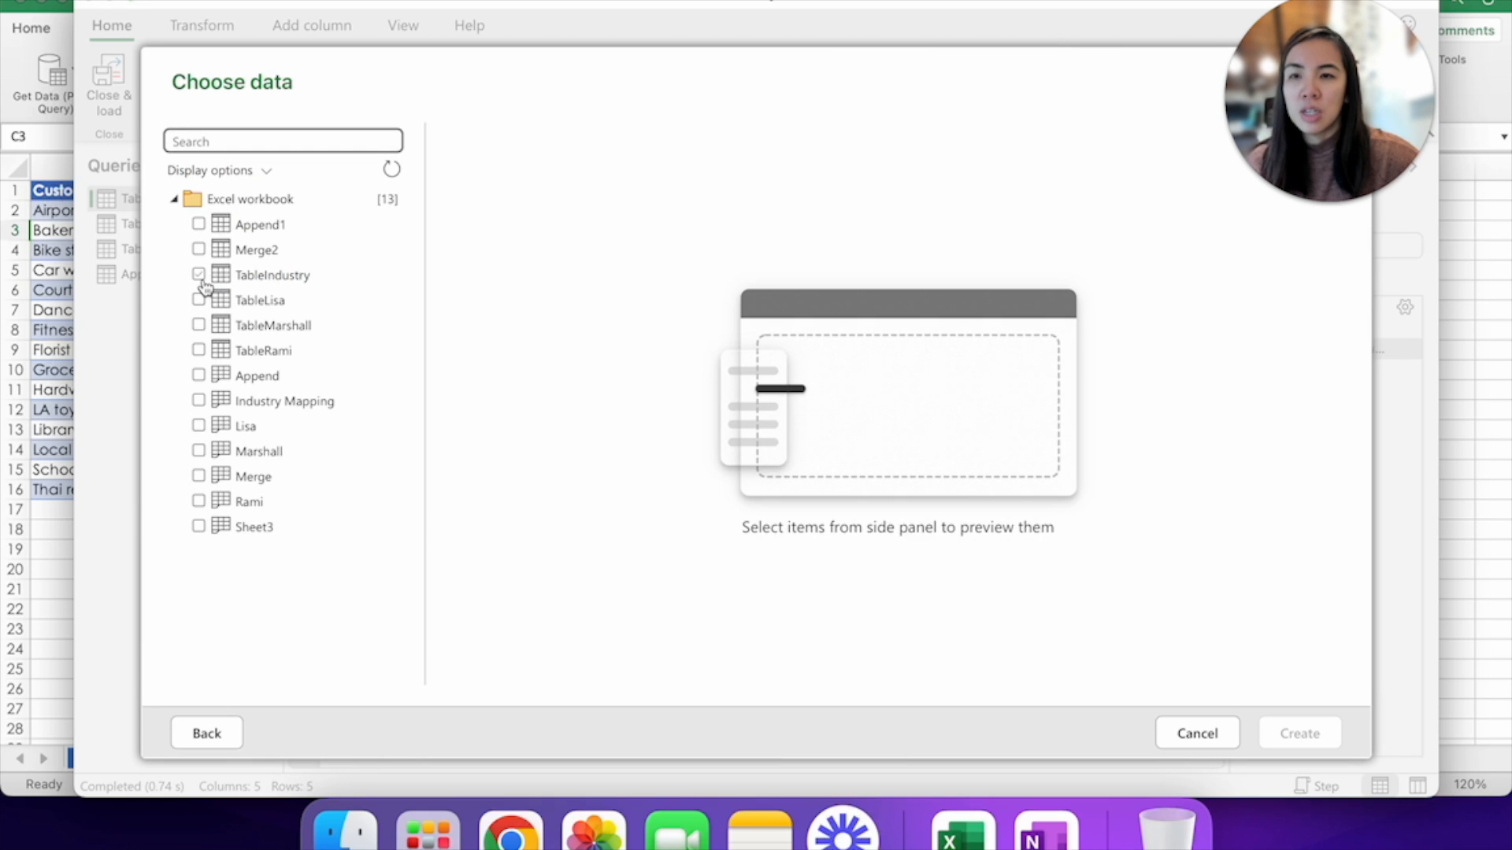
left_click(199, 276)
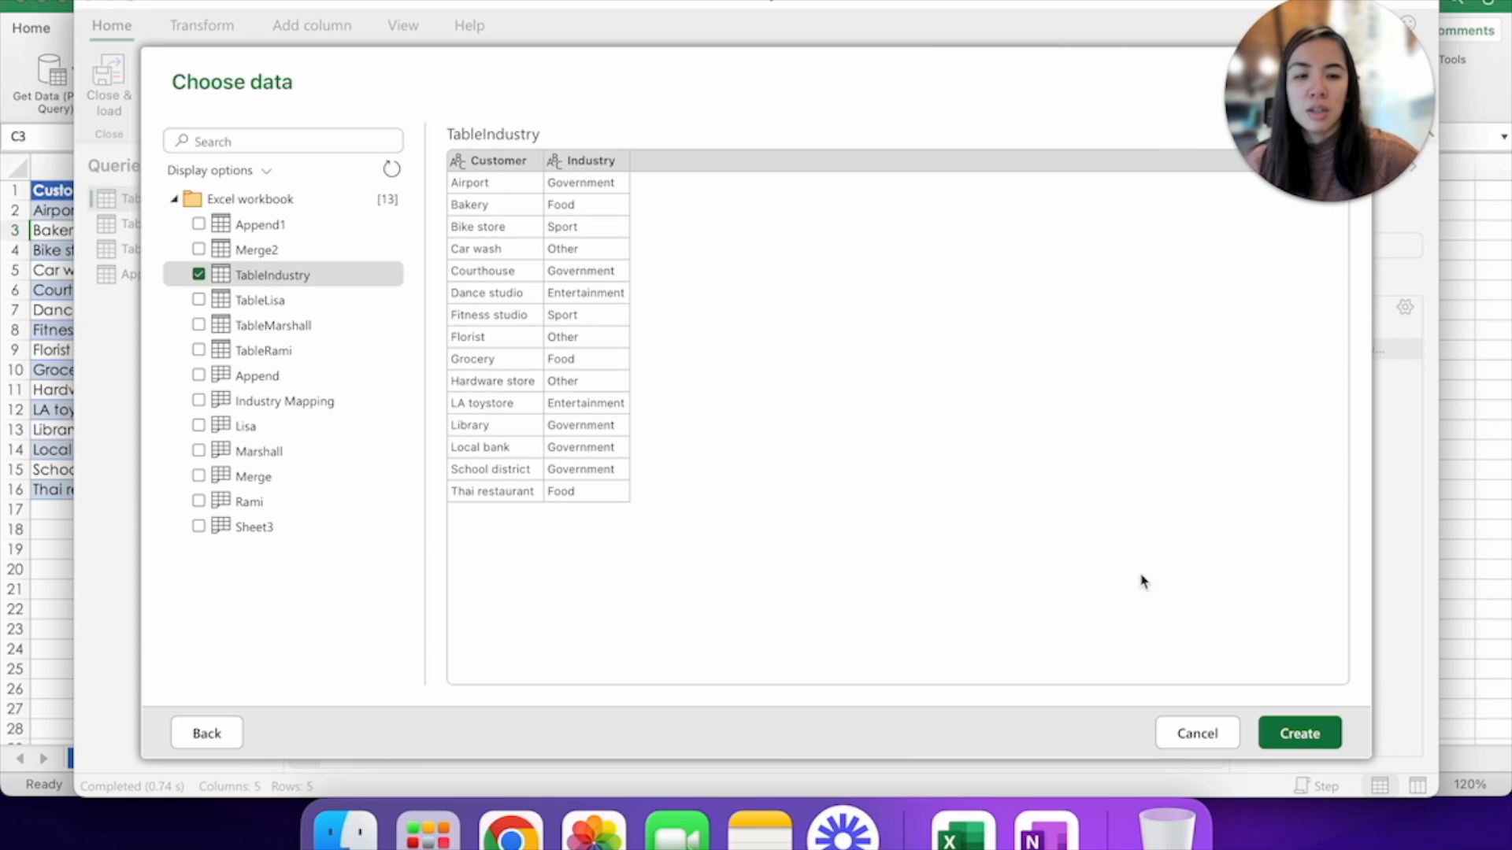
left_click(1299, 734)
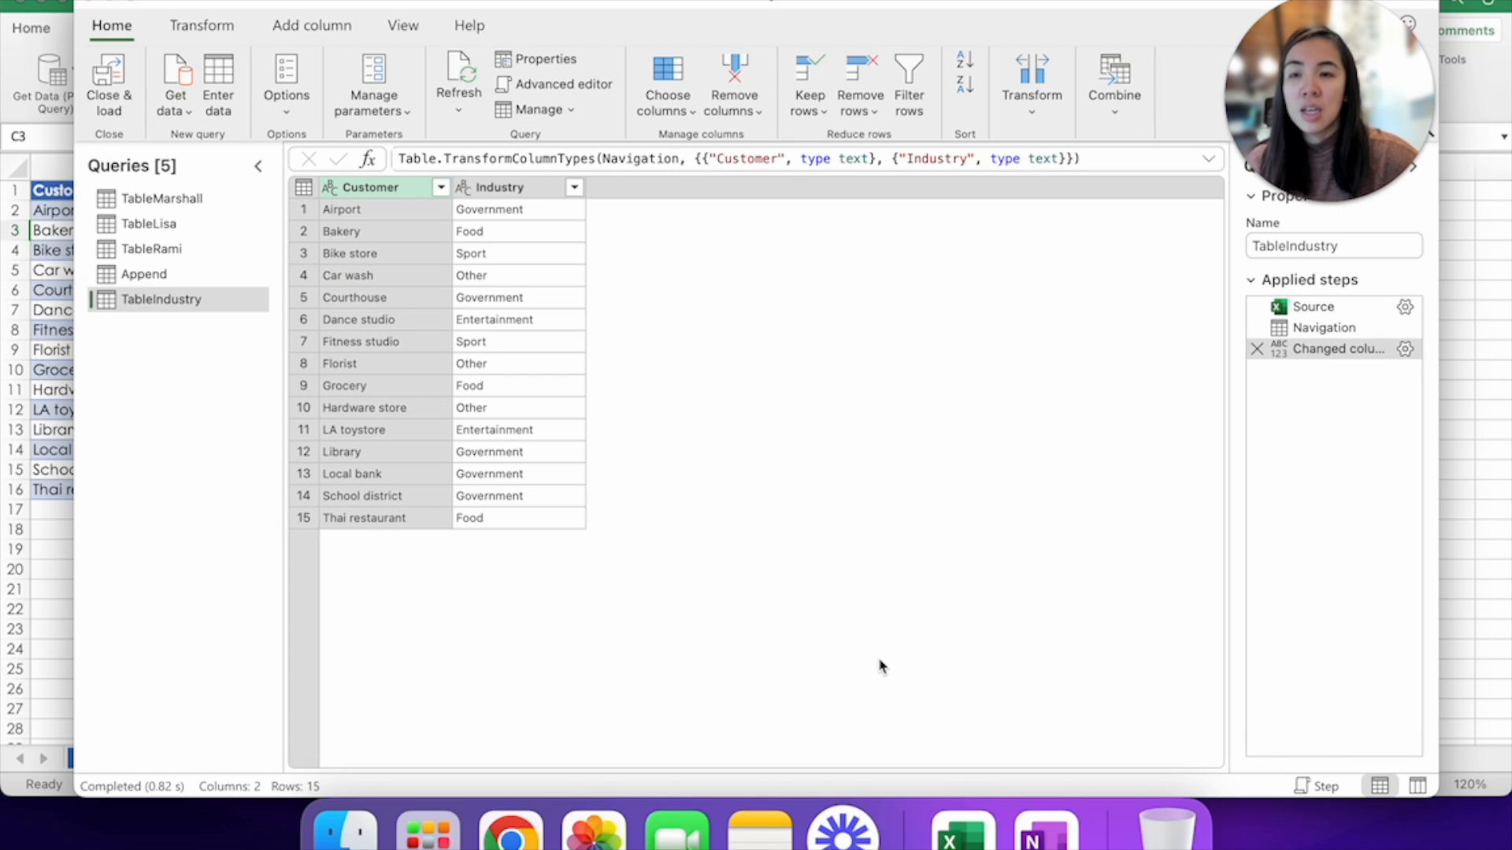
Merge Append as the left table with TableIndustry as the right table into a new query, matching on Customer with a left outer join.
left_click(182, 277)
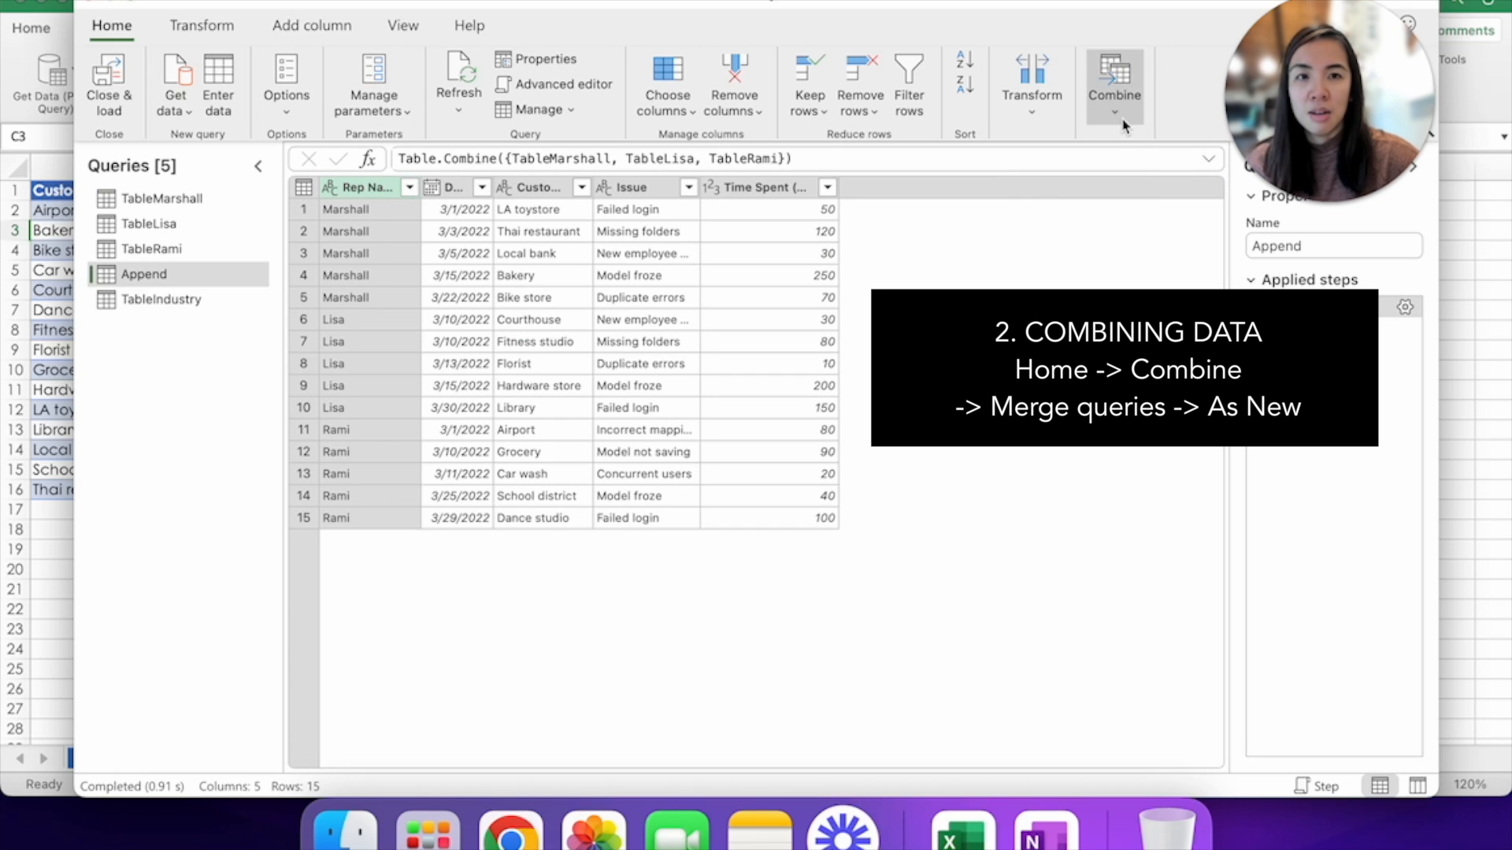
left_click(1125, 125)
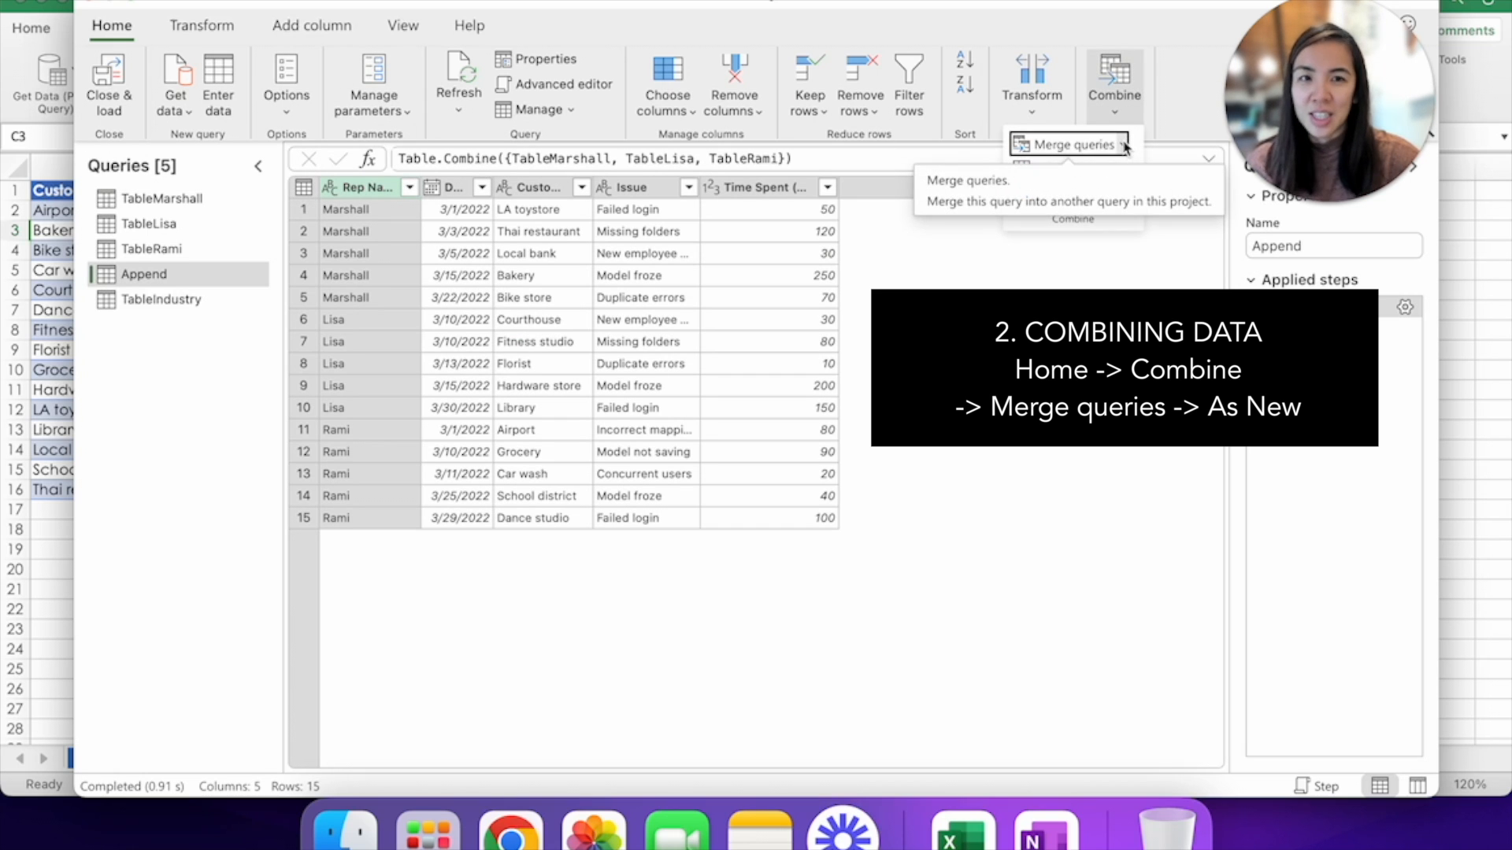
left_click(1124, 144)
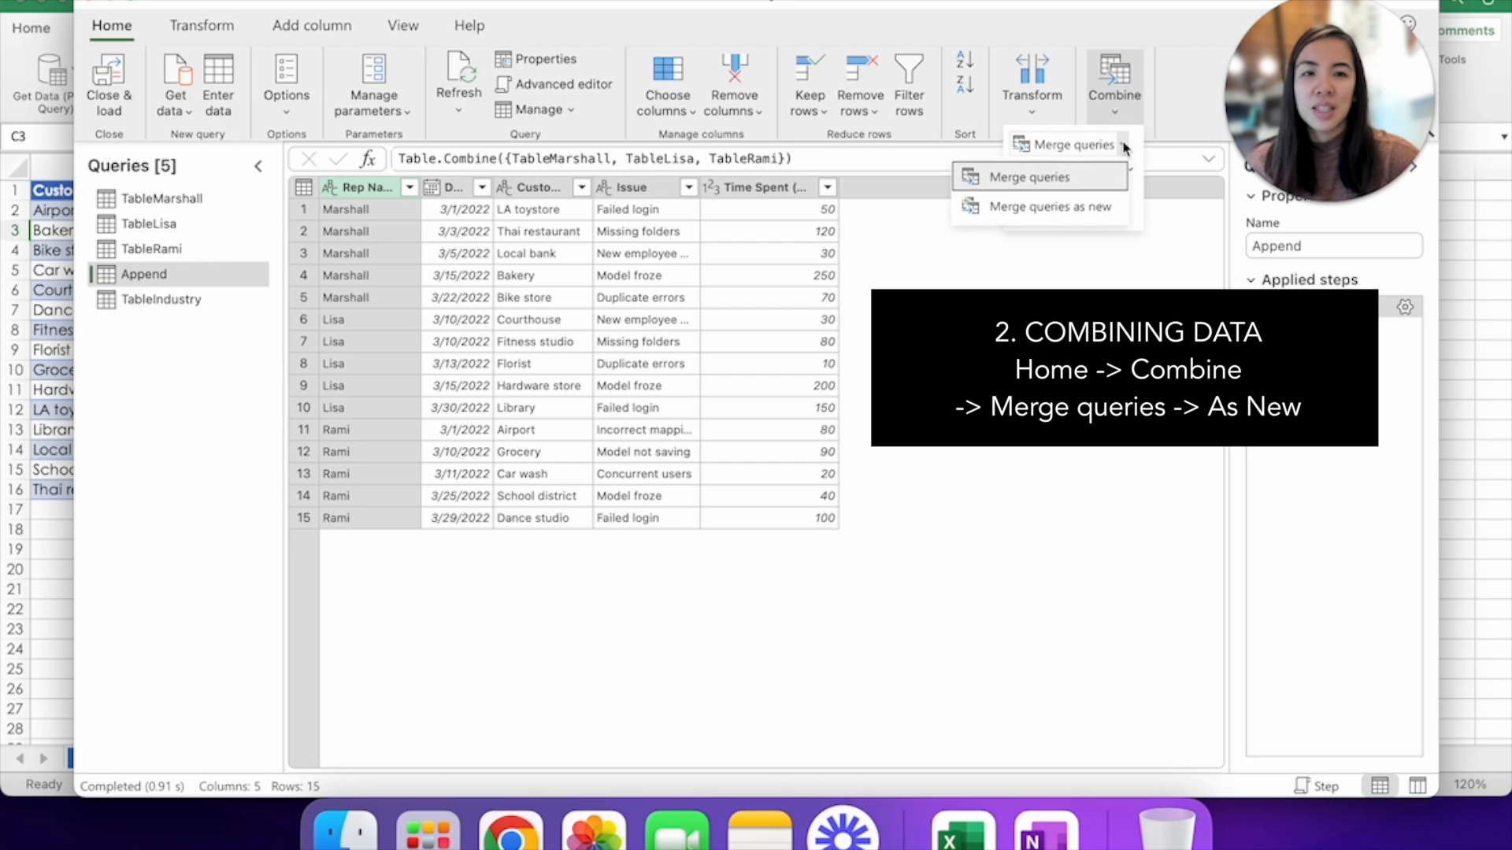
left_click(1123, 211)
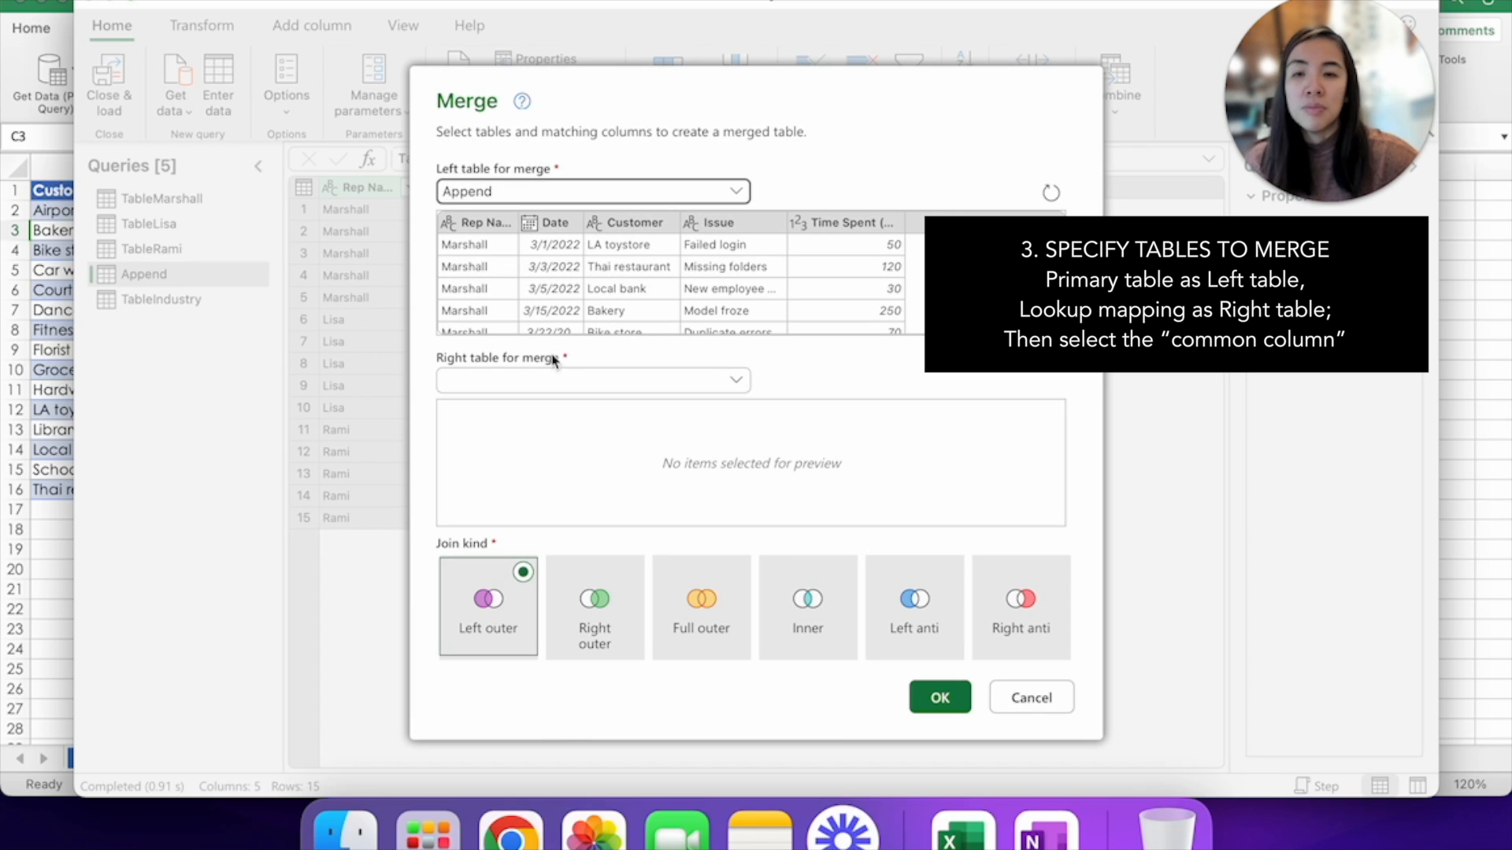
left_click(737, 386)
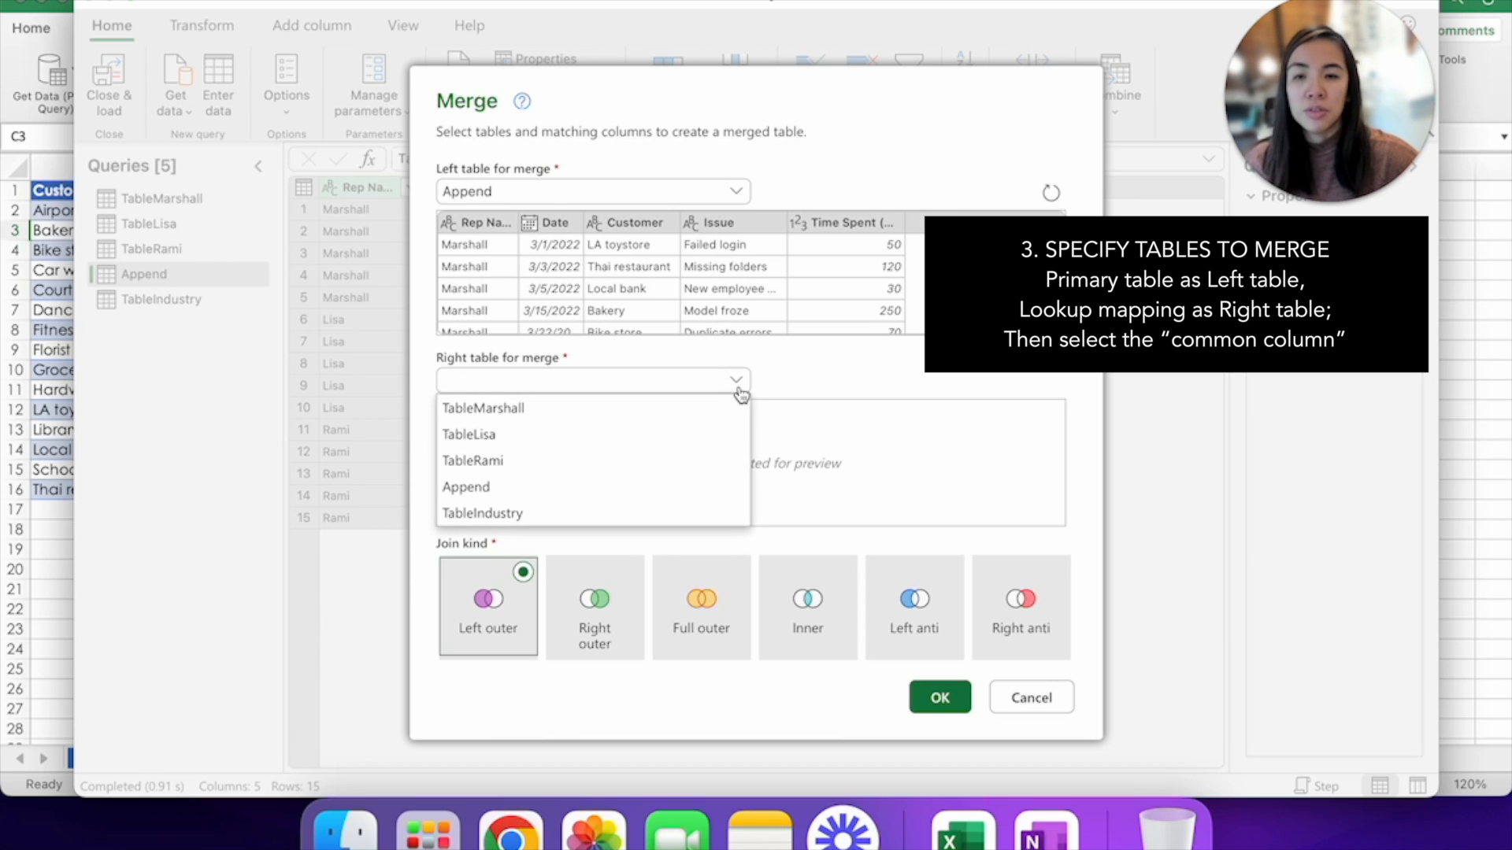
left_click(709, 513)
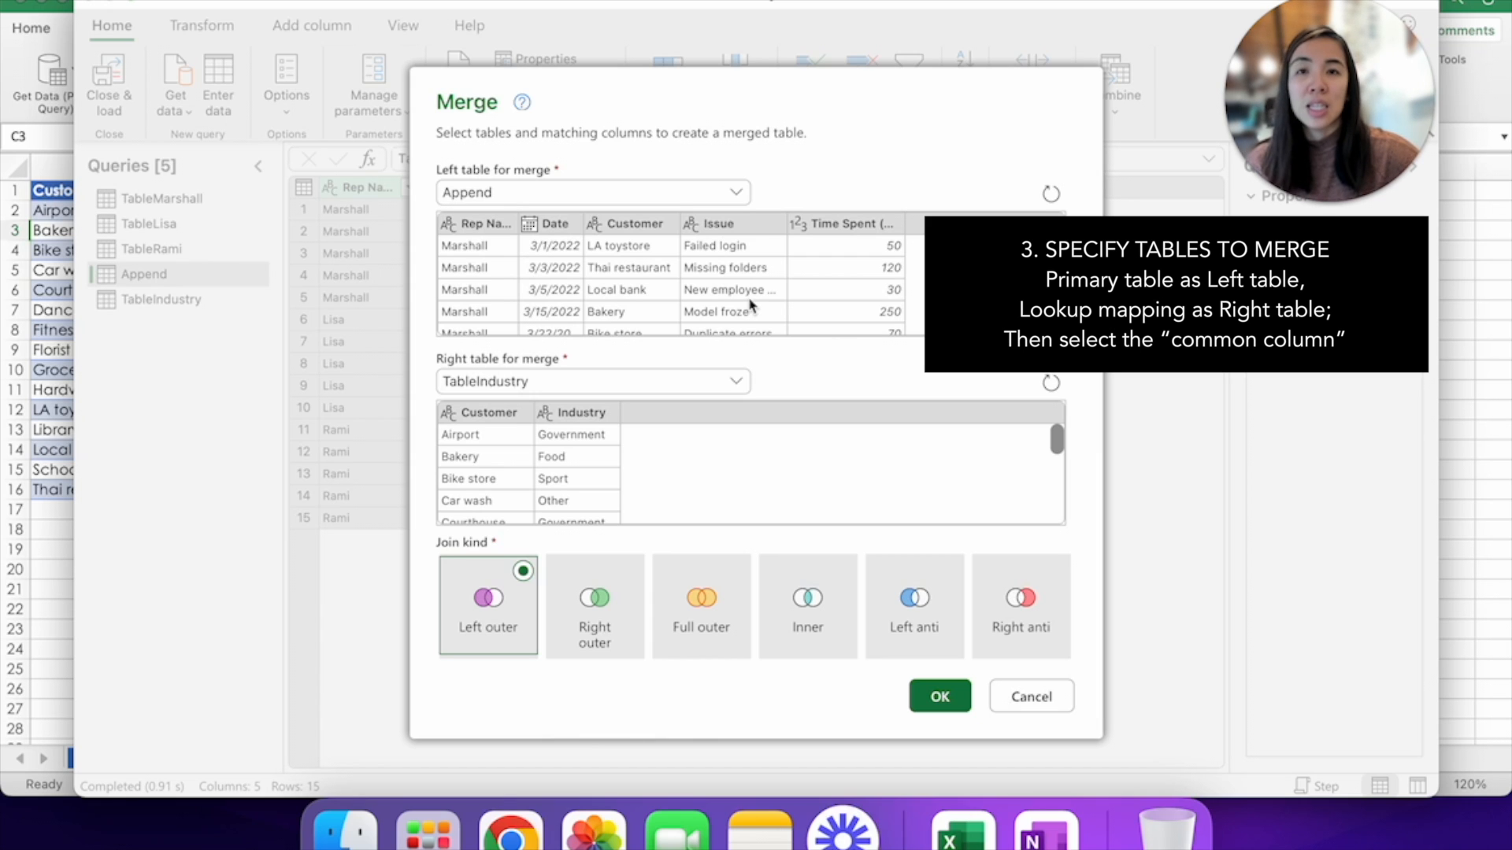
left_click(638, 225)
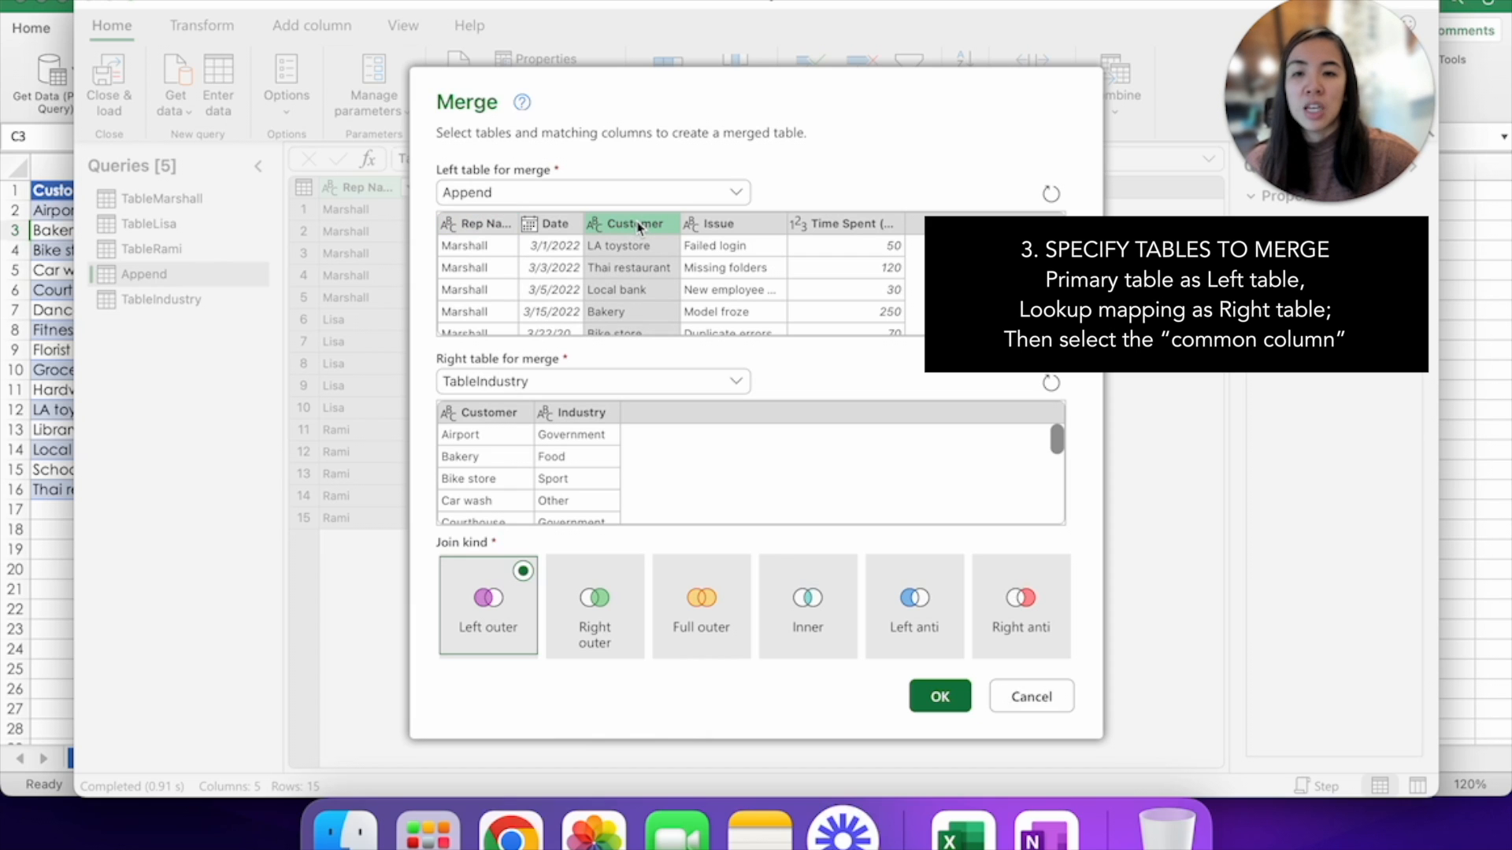
left_click(491, 414)
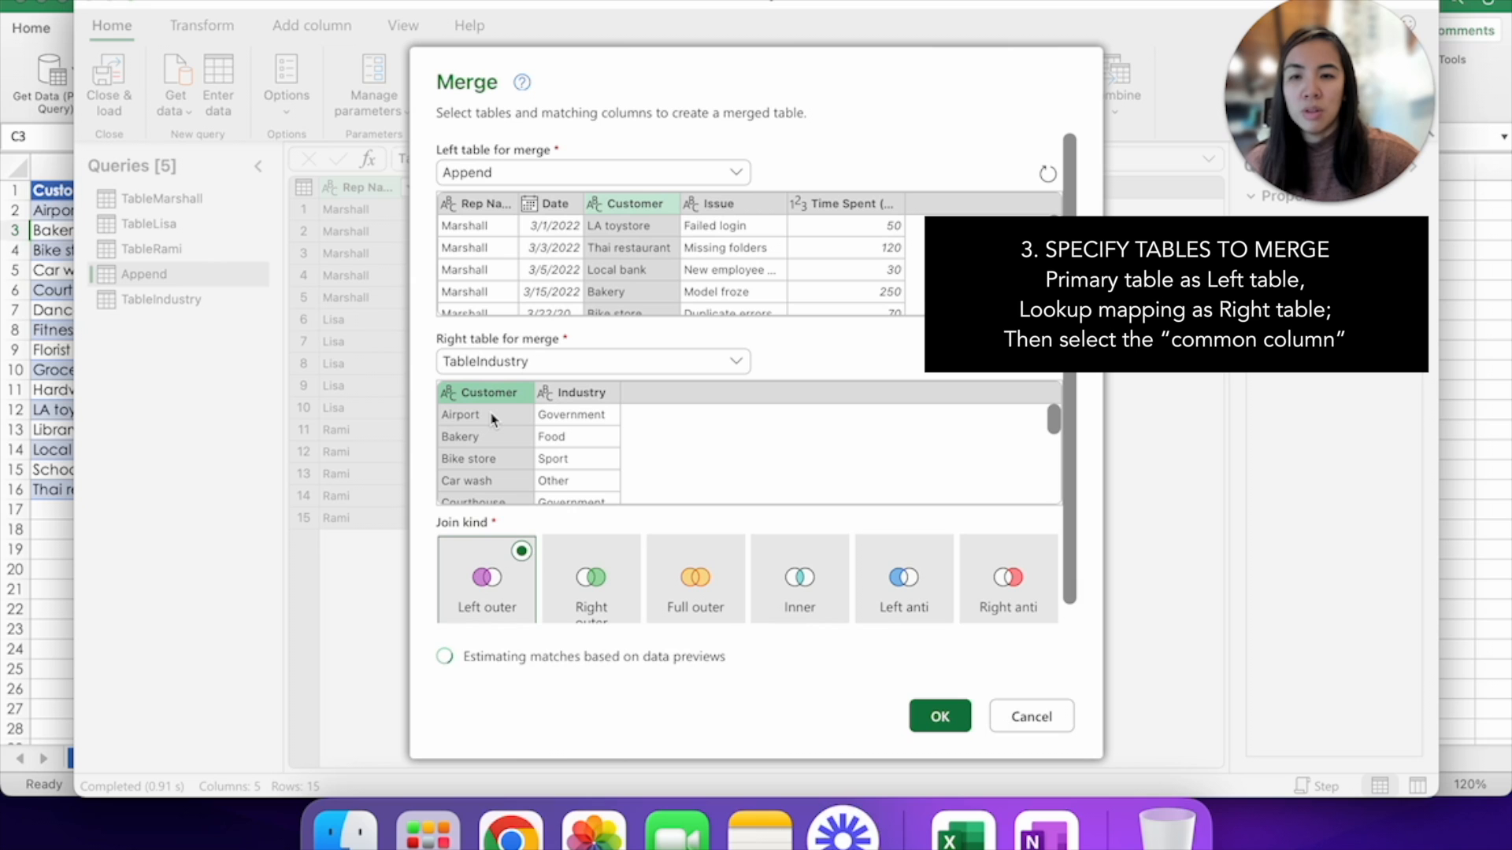
left_click(943, 714)
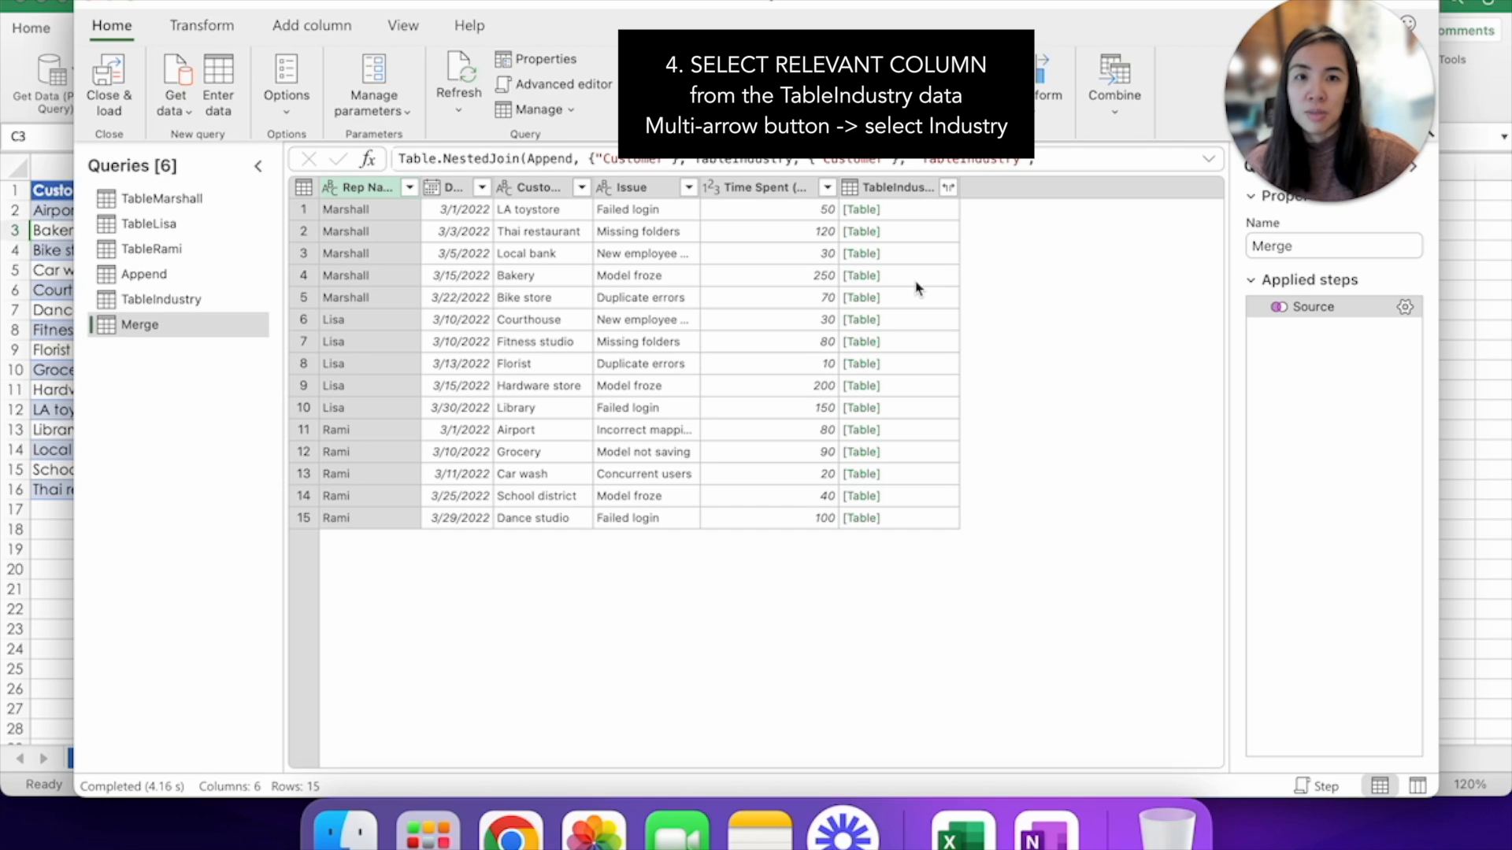
Expand the merged TableIndustry column to include only Industry, and close the editor to load the queries into the workbook.
left_click(949, 189)
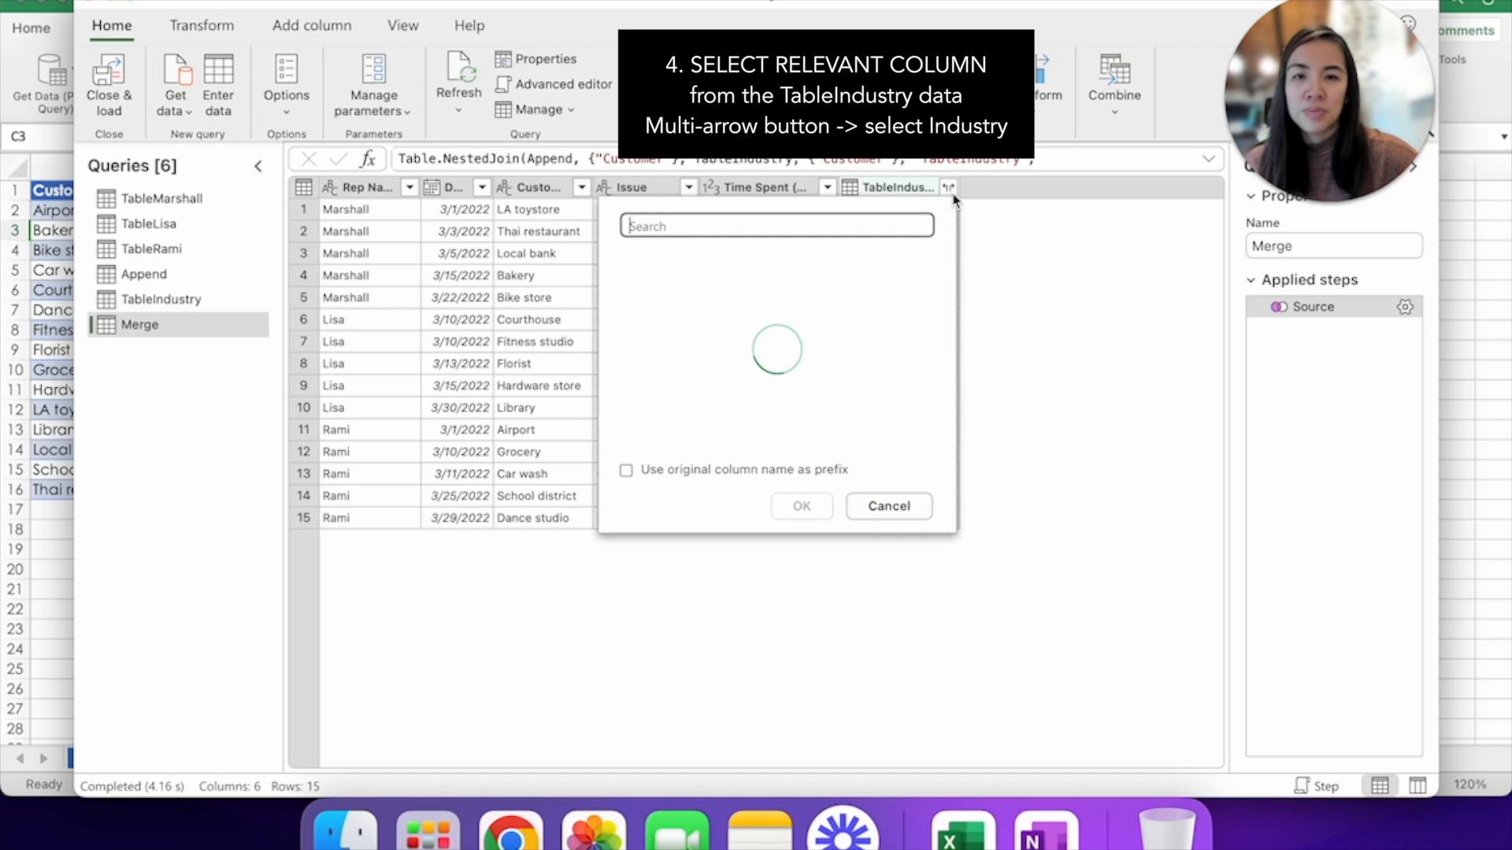
left_click(640, 261)
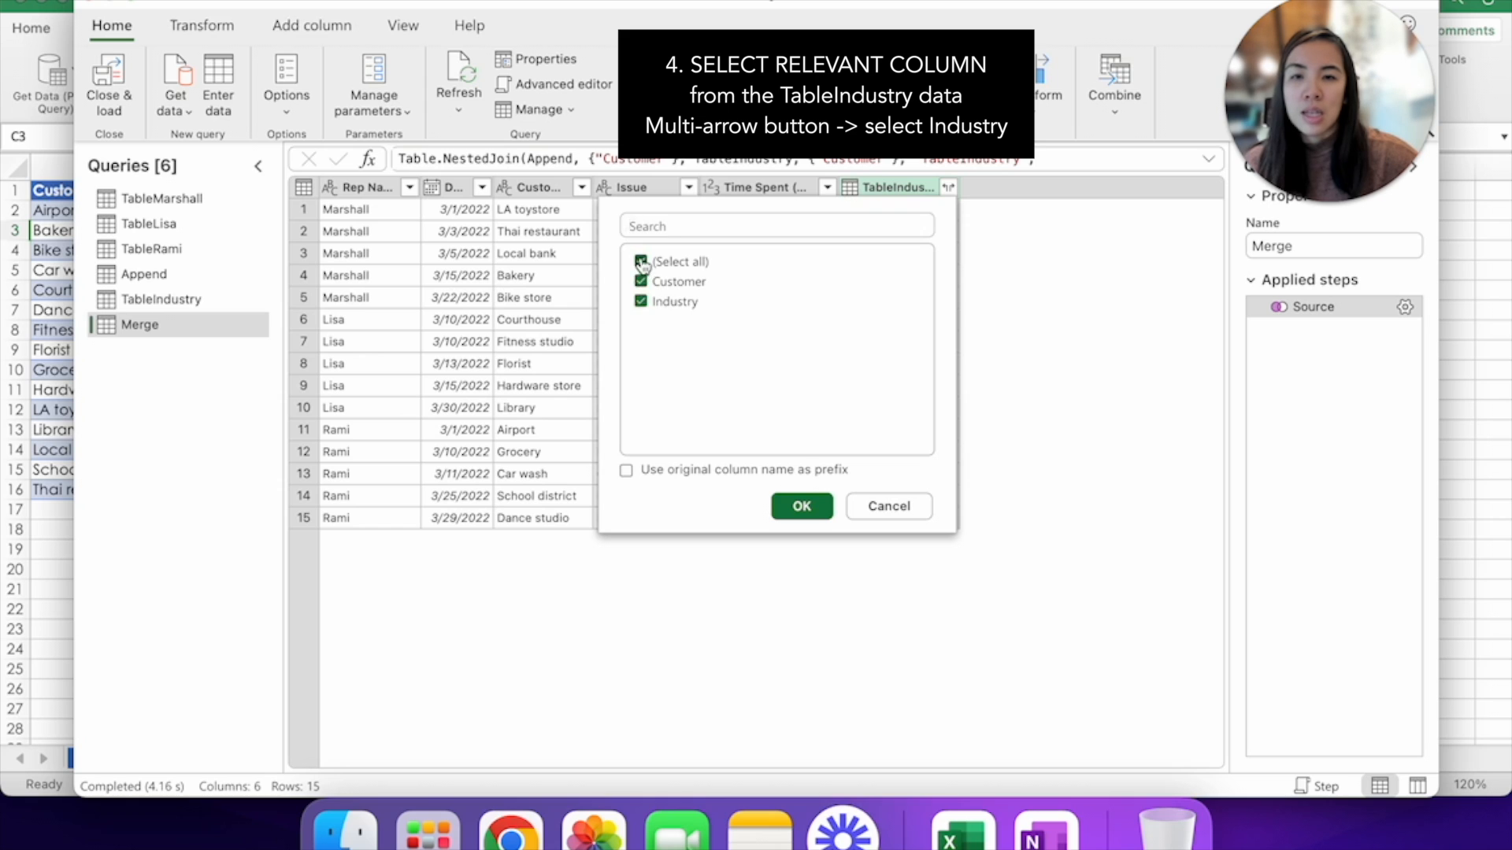
left_click(641, 301)
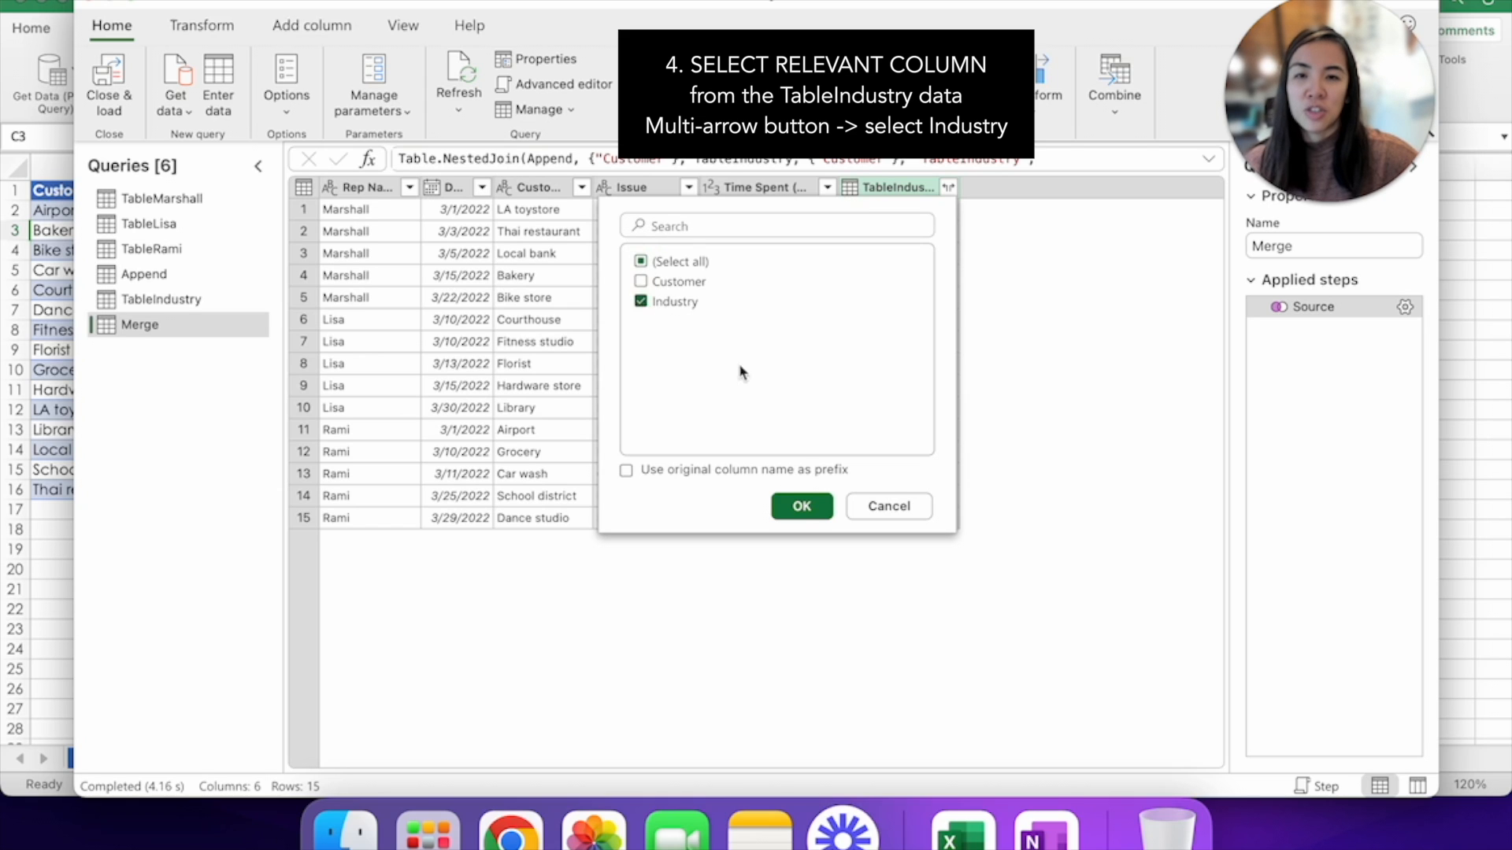
left_click(800, 509)
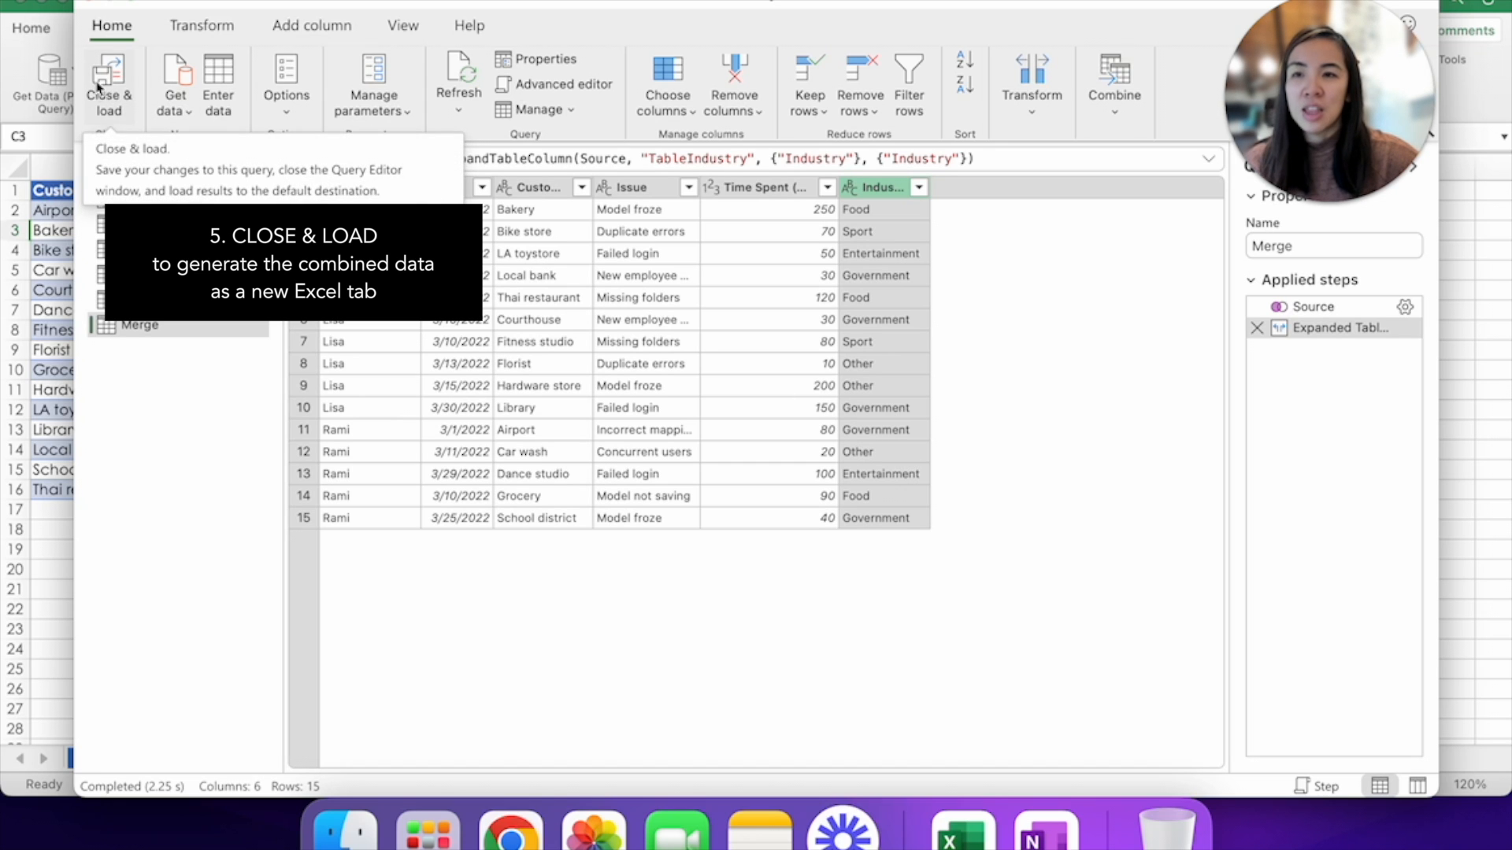
left_click(101, 82)
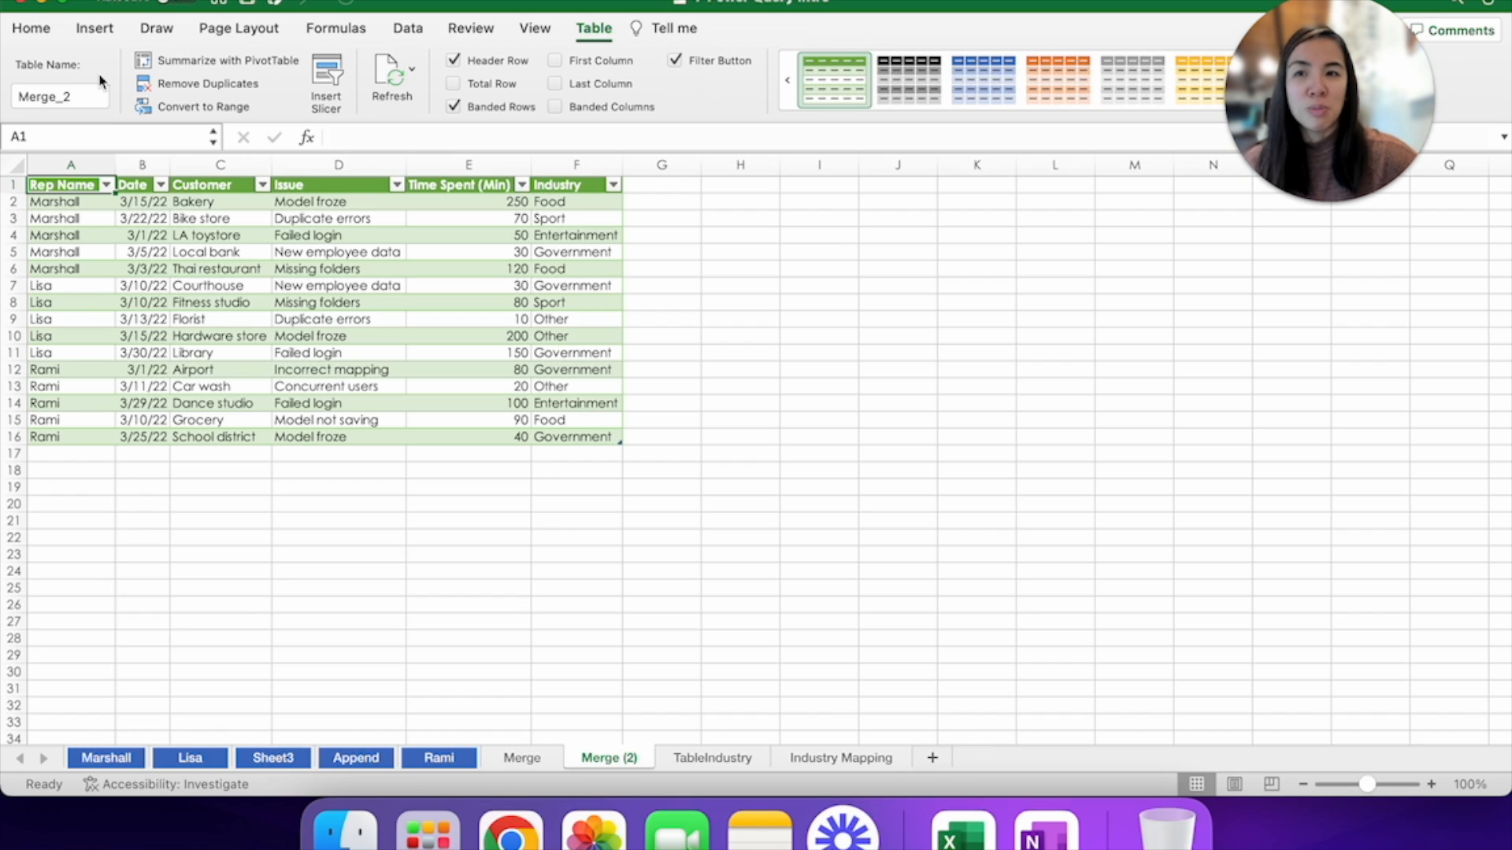
Summarize the merged table in a PivotTable on a new worksheet, with Industry as rows and the sum of Time Spent (Min) as values.
left_click(272, 70)
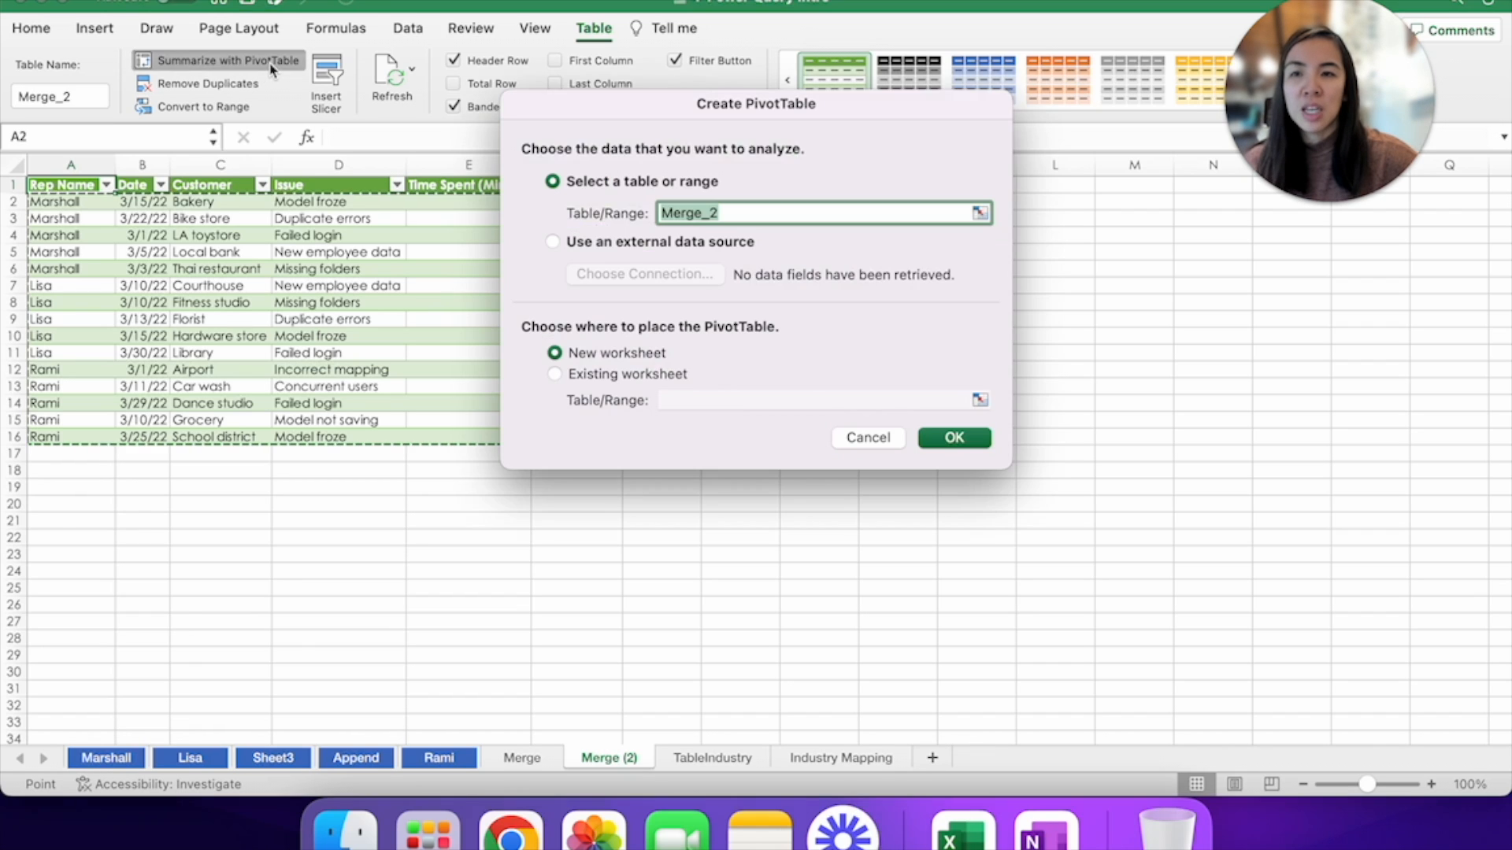
left_click(955, 438)
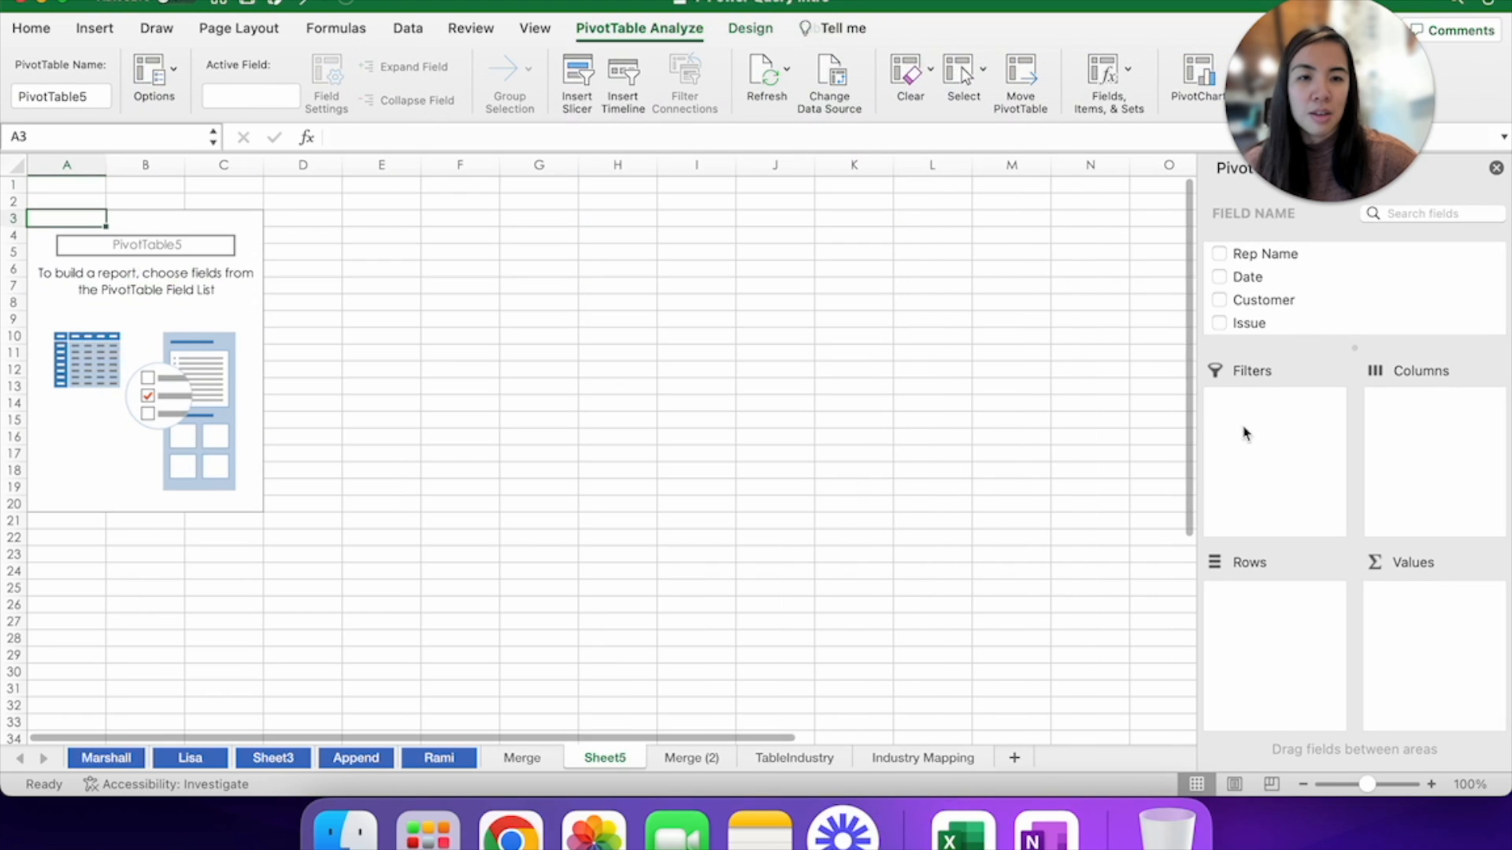
scroll(1300, 314, "down", 2)
left_click_drag(1262, 329, 1276, 598)
left_click_drag(1299, 302, 1431, 622)
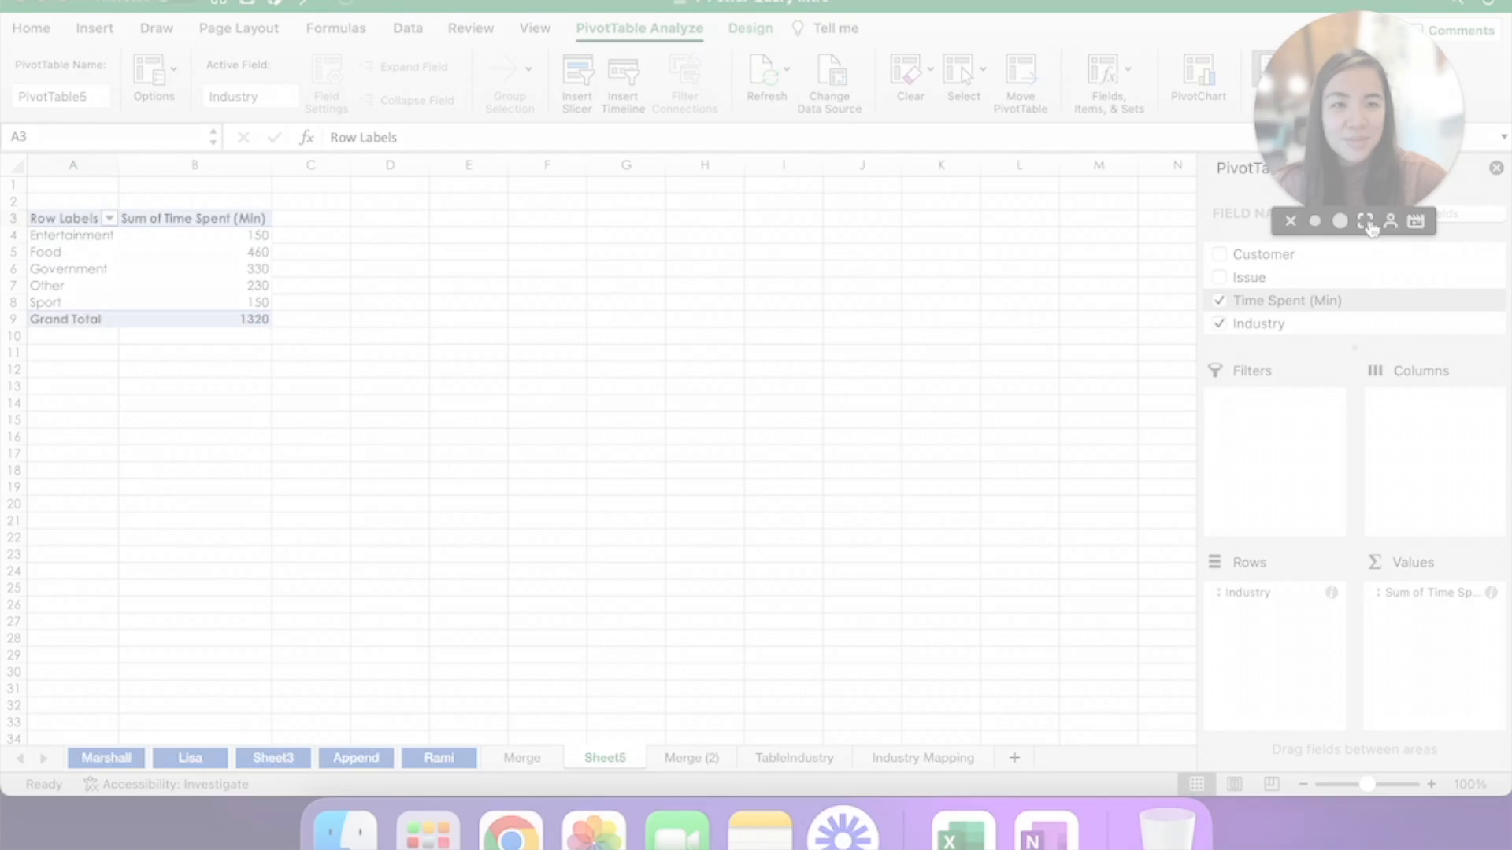
left_click(1370, 226)
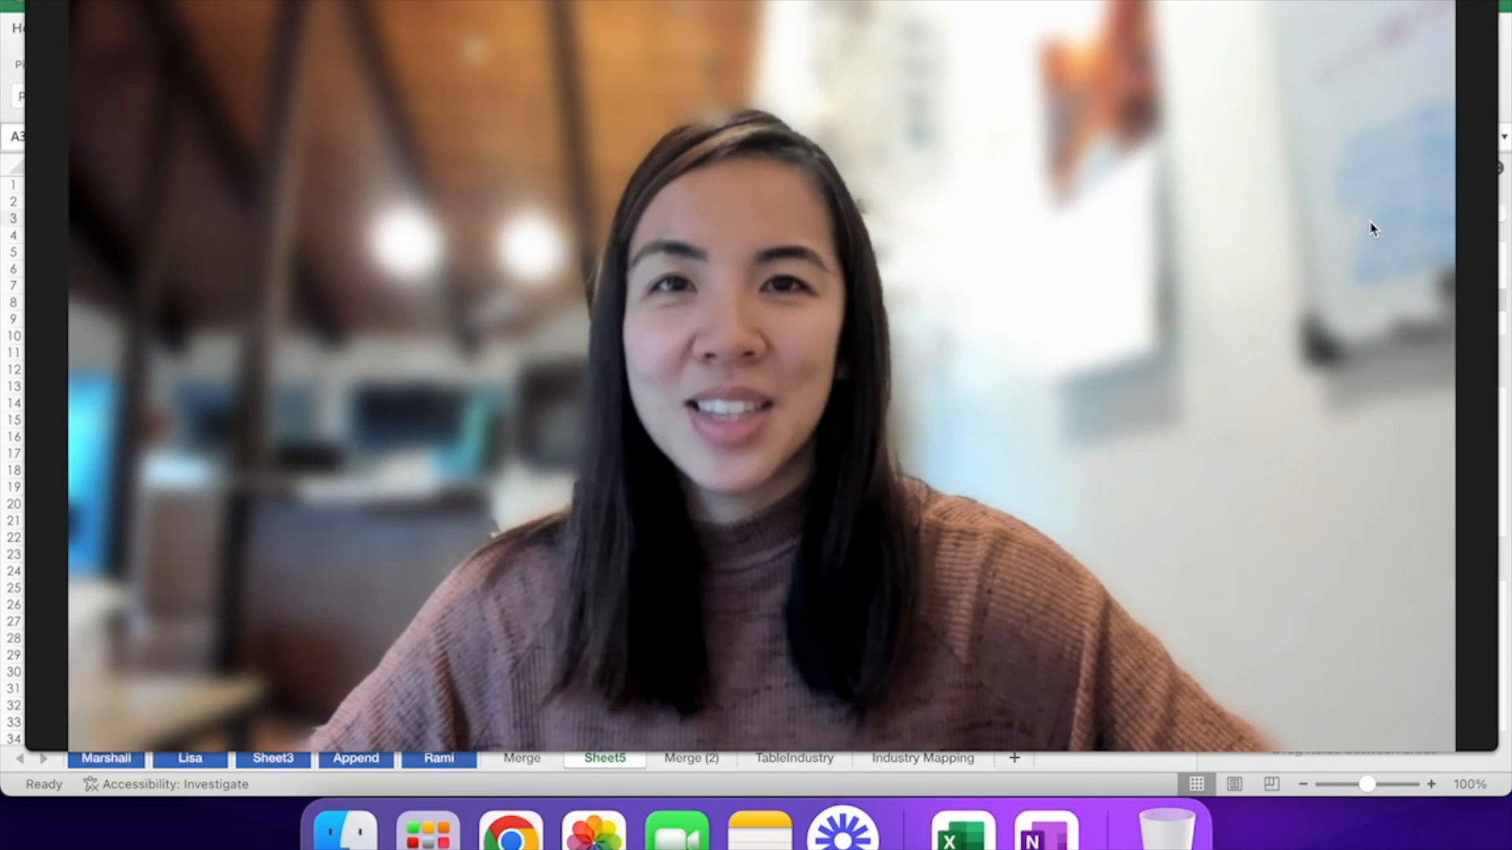